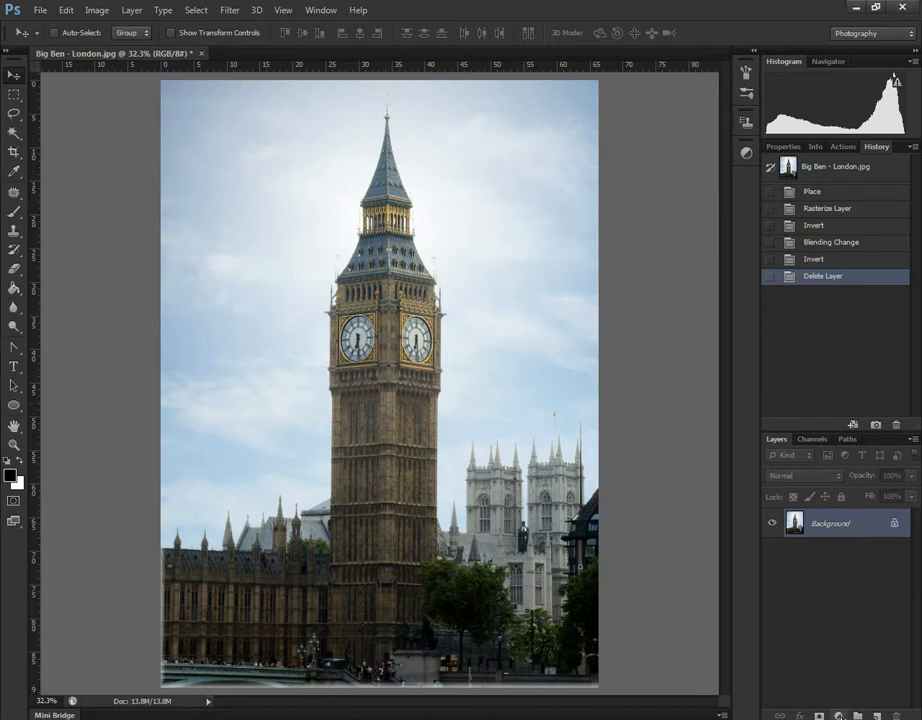
Add a Hue/Saturation adjustment layer above the photo, enable Colorize and set Hue to 25.
left_click(838, 716)
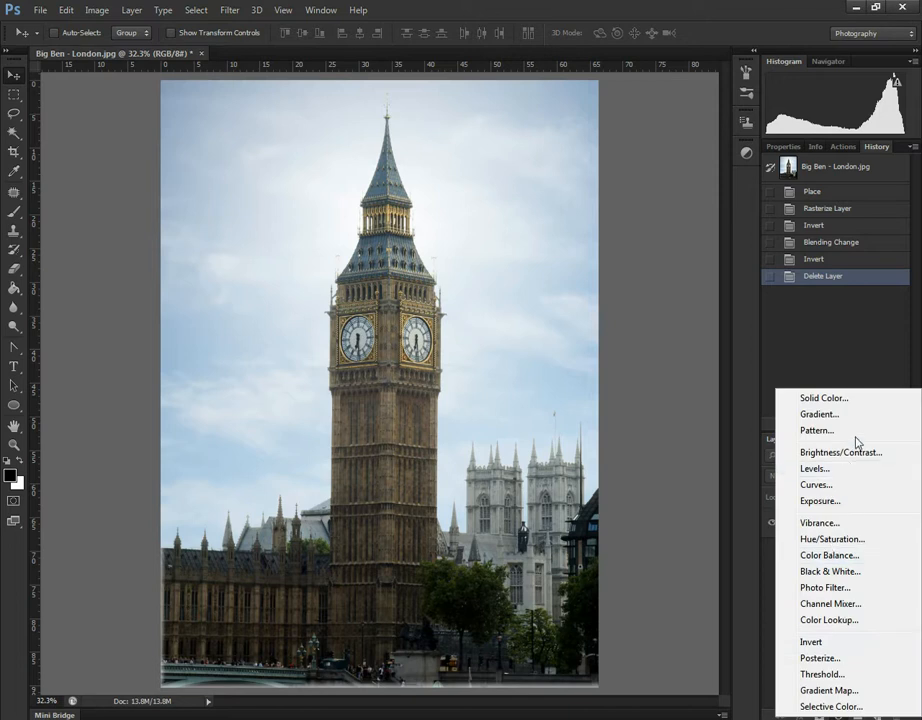
left_click(823, 539)
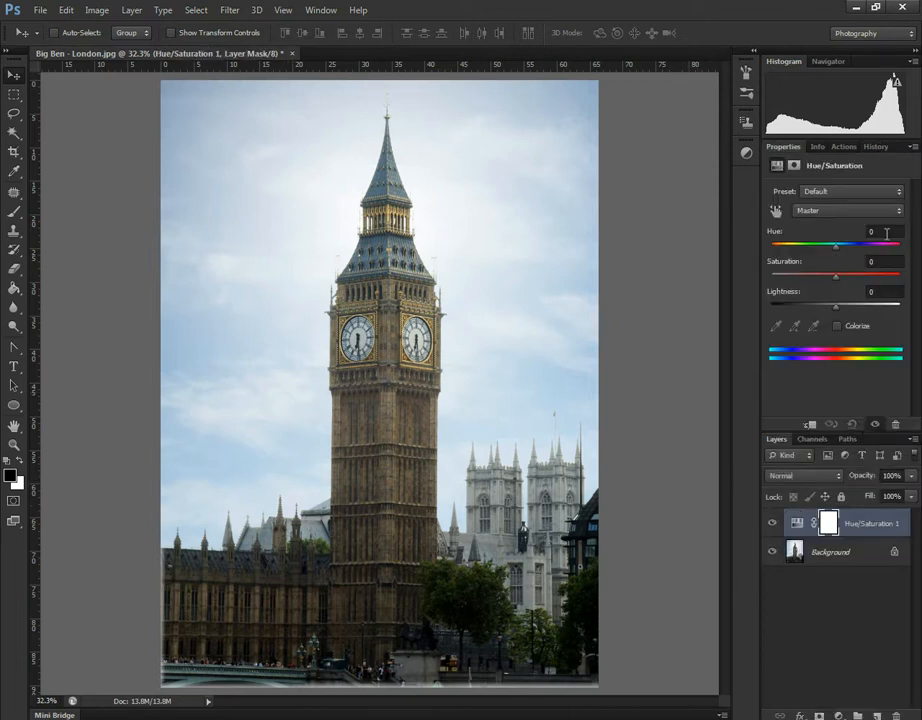
left_click(854, 327)
left_click(856, 232)
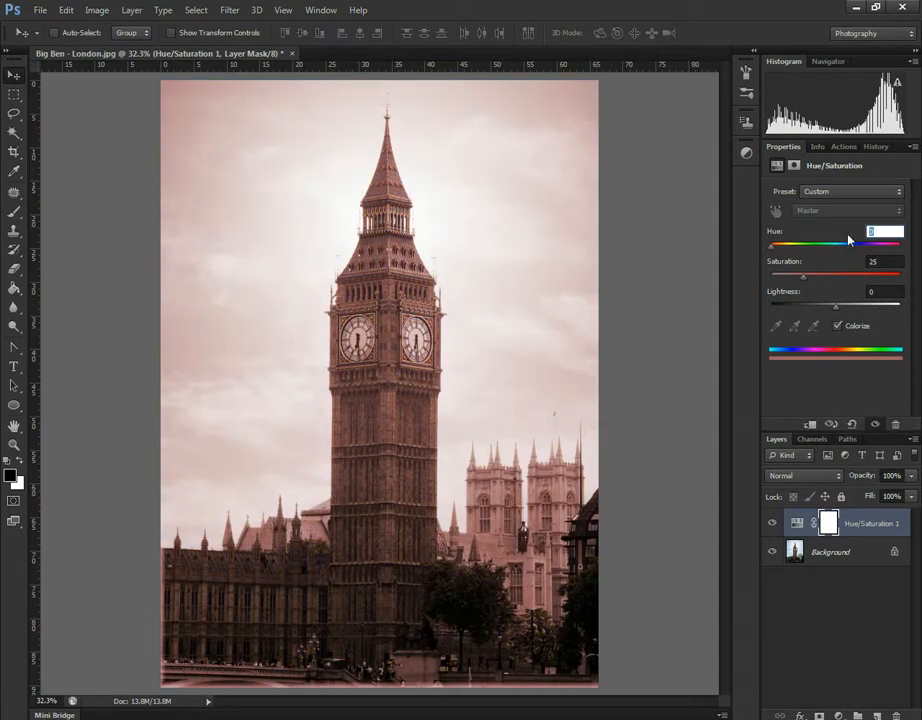
type("25")
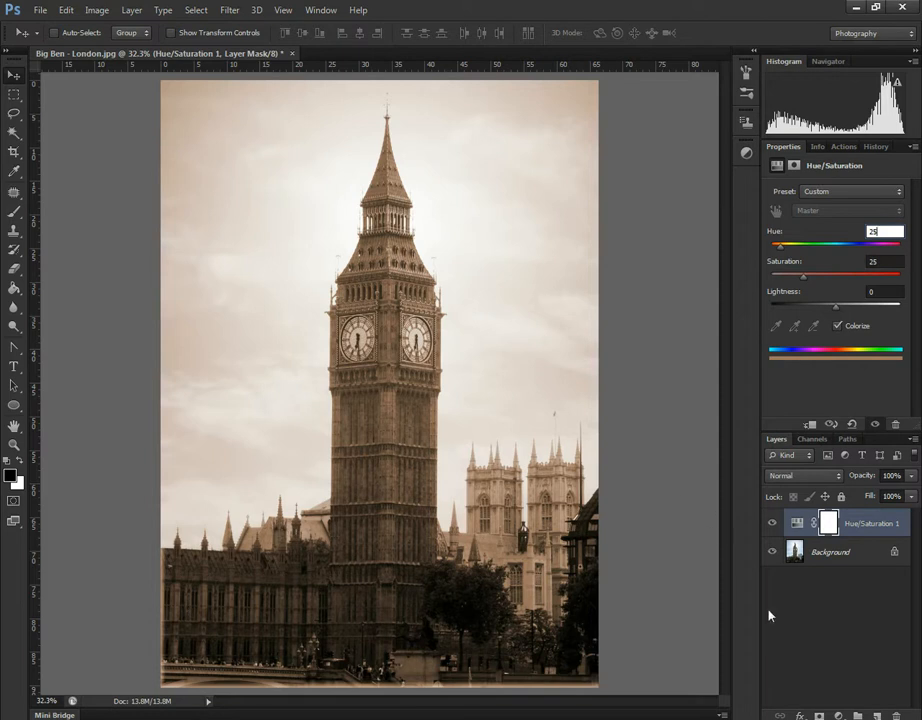
Apply the Background layer's inverted RGB channel to the Hue/Saturation layer mask with Apply Image, Normal blending at 100% opacity.
left_click(830, 522)
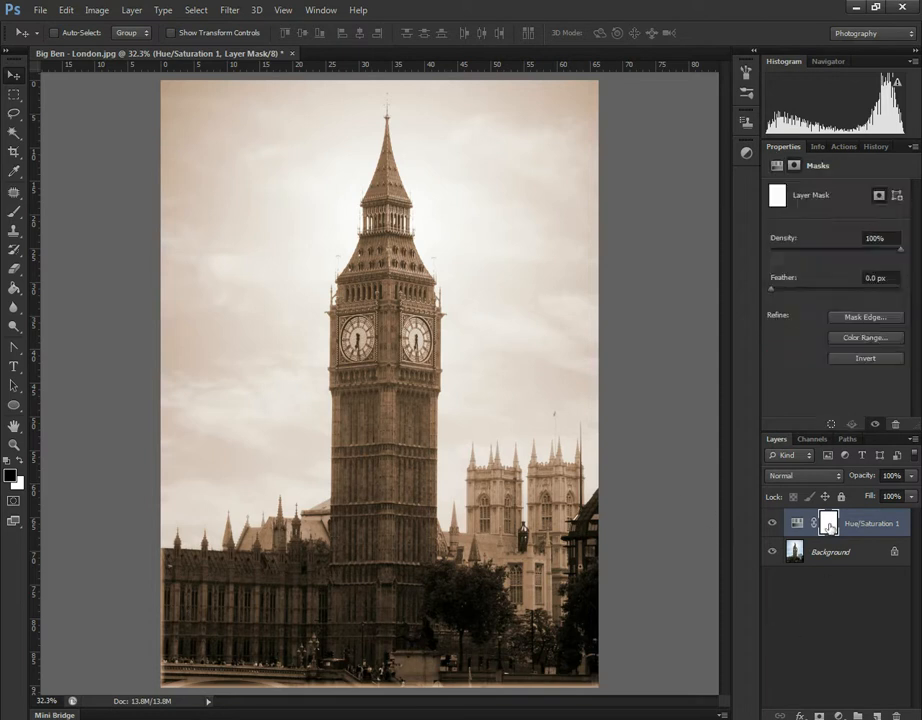
left_click(98, 10)
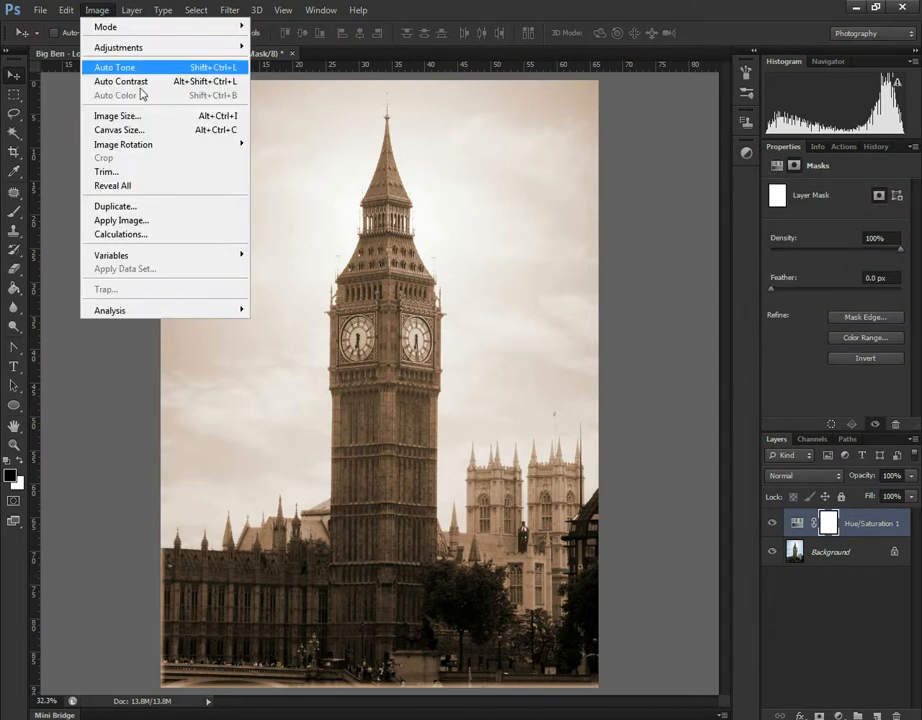
left_click(120, 220)
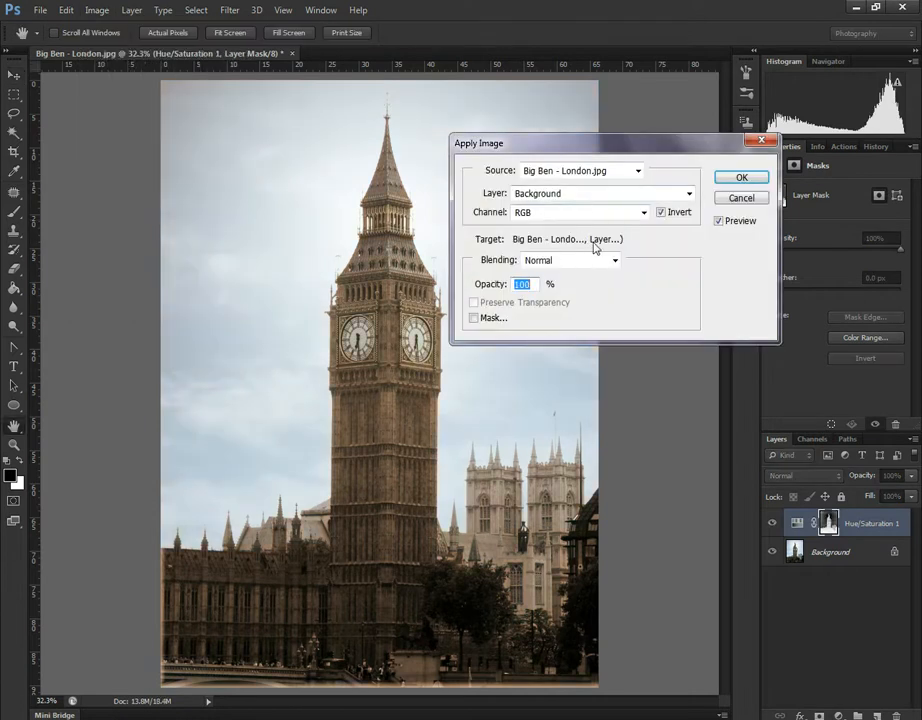
left_click(623, 194)
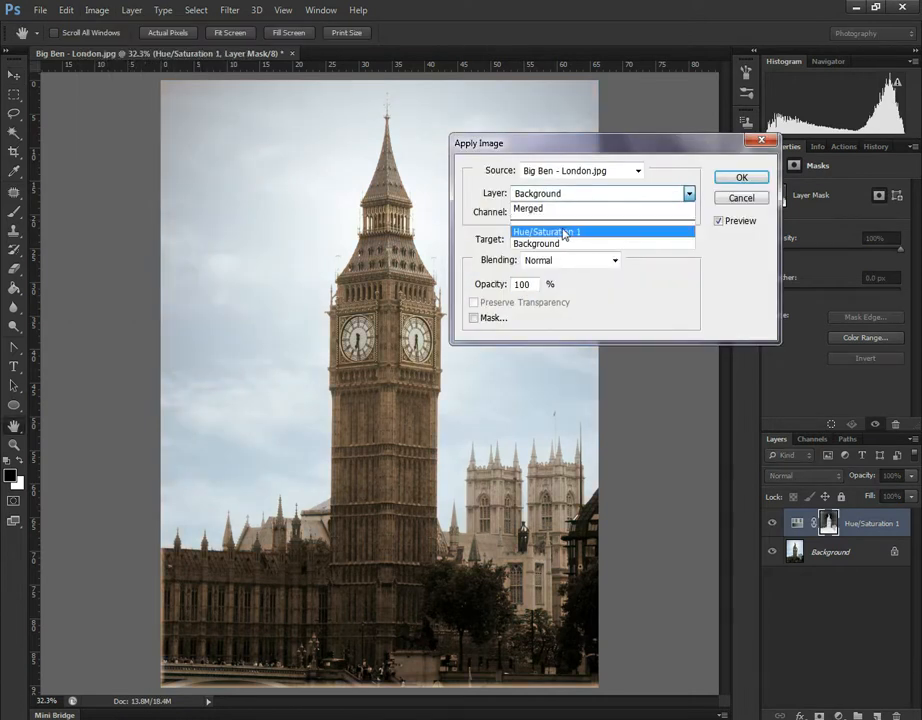
left_click(555, 192)
left_click(555, 195)
left_click(556, 245)
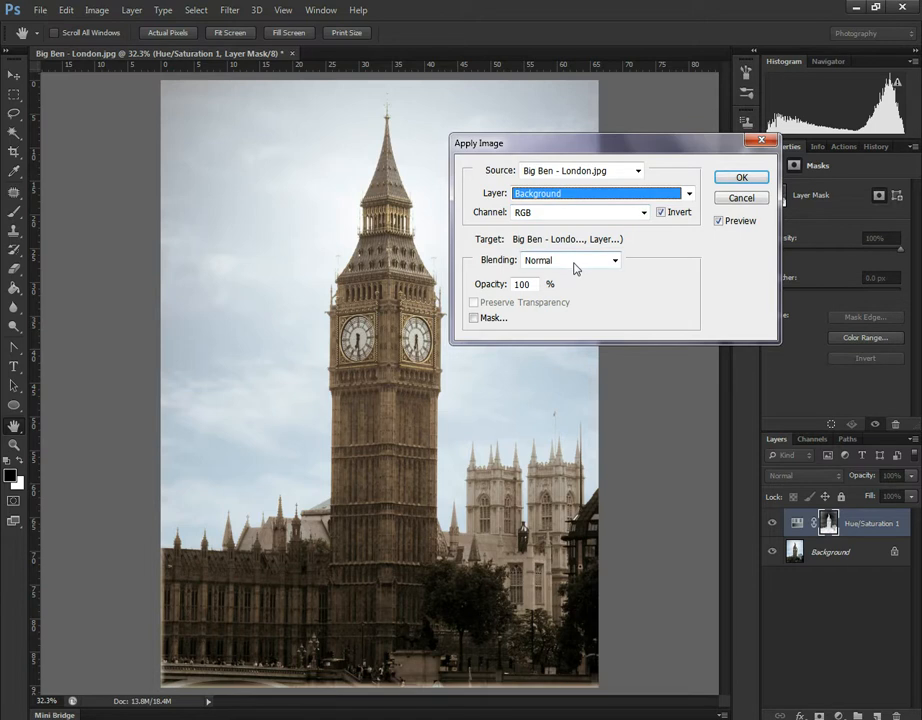
left_click(743, 179)
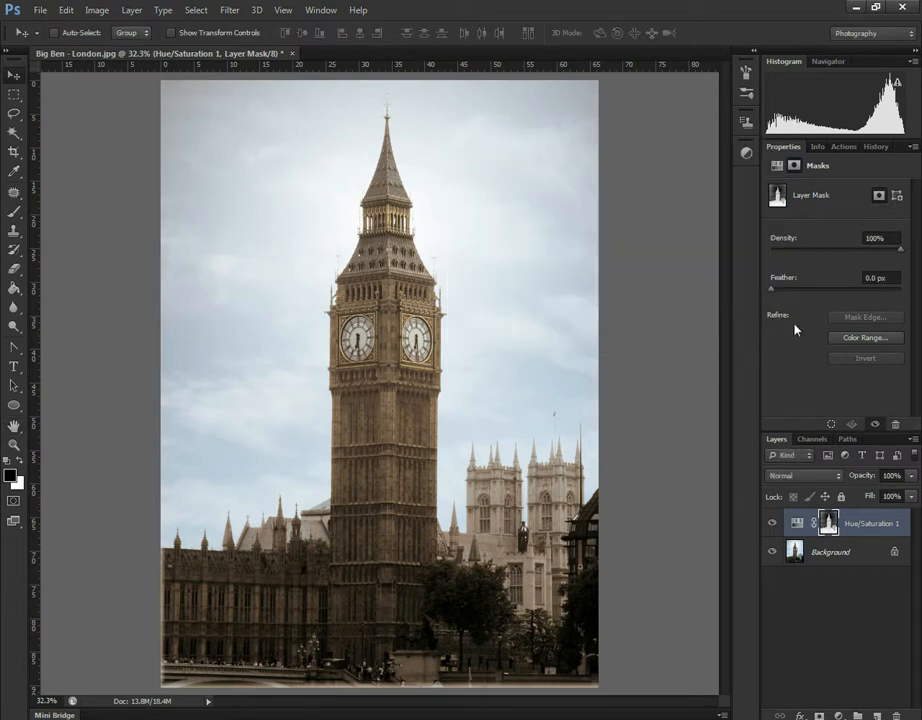
Toggle the Hue/Saturation layer's visibility to compare the photo with and without the masked sepia tint.
left_click(772, 526)
left_click(772, 526)
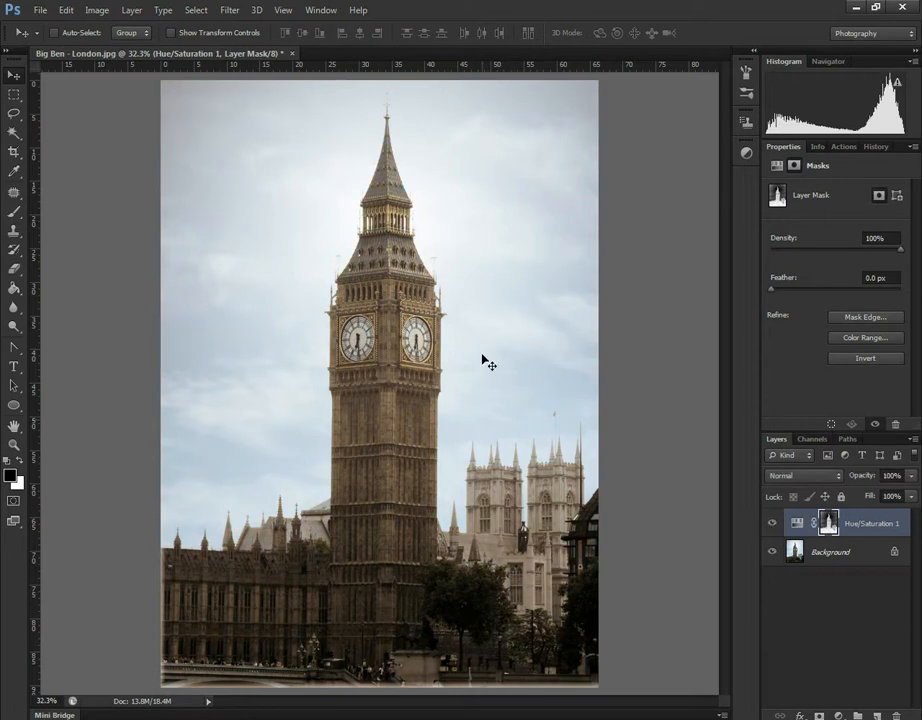
left_click(772, 523)
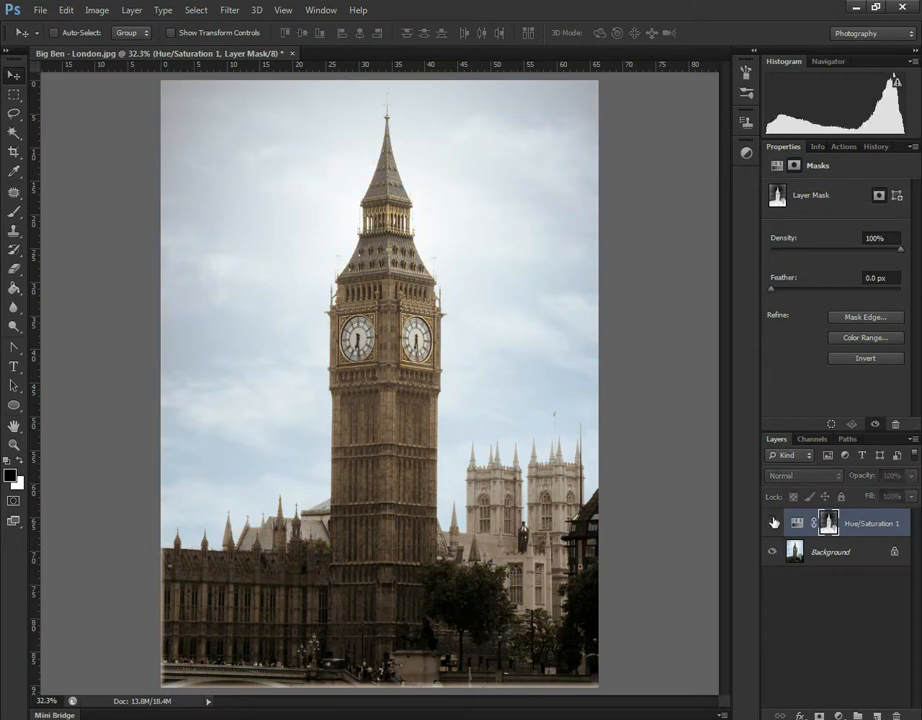
left_click(772, 523)
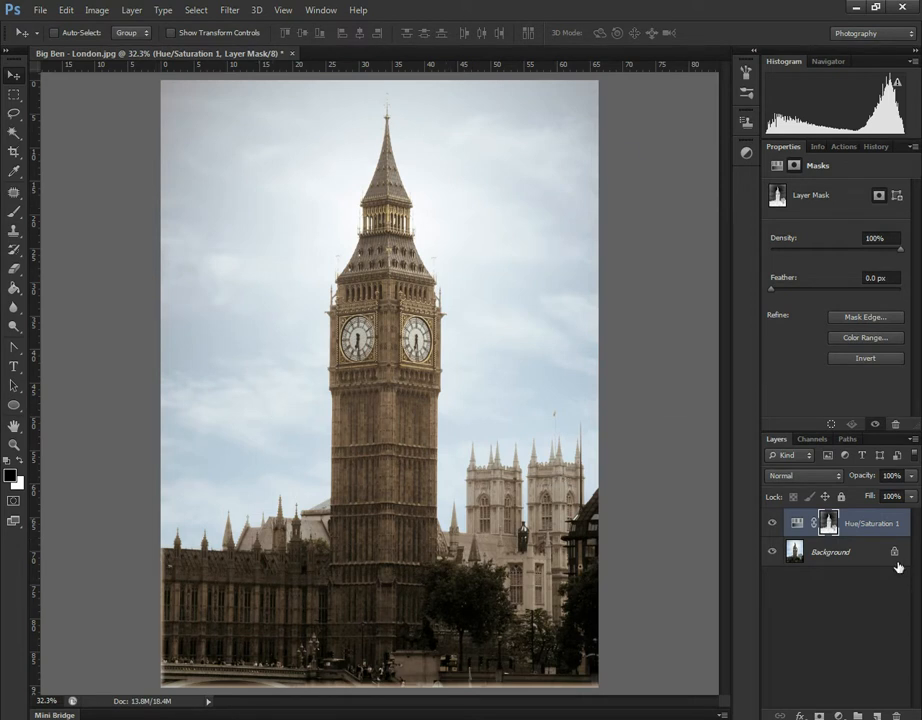
left_click(772, 523)
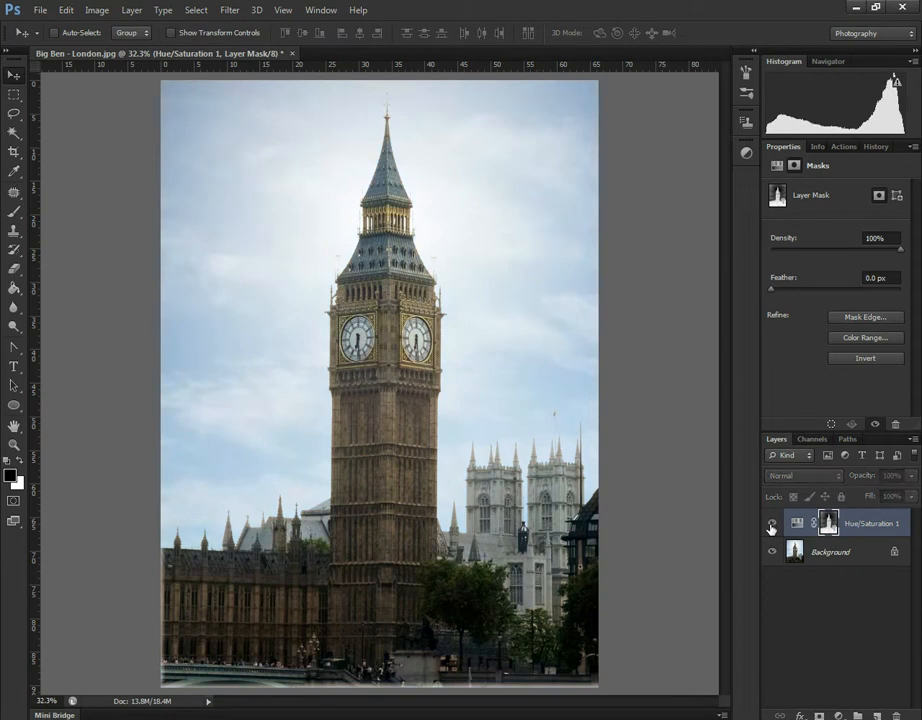
left_click(772, 523)
left_click(771, 524)
left_click(771, 524)
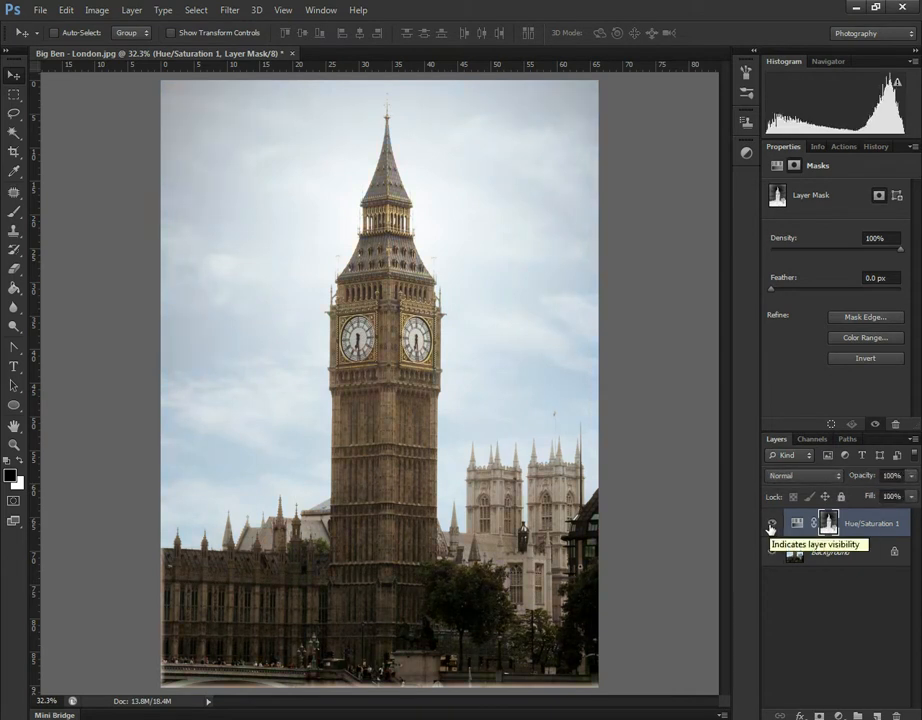
Add a Black & White adjustment layer directly above the Background and set Yellows to 200.
left_click(842, 552)
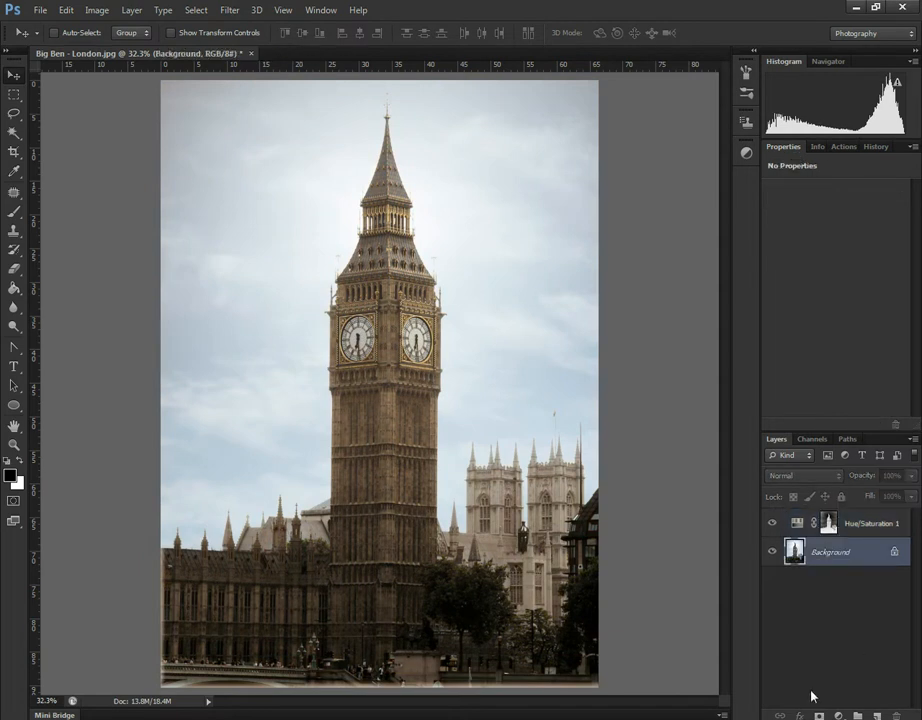
left_click(838, 716)
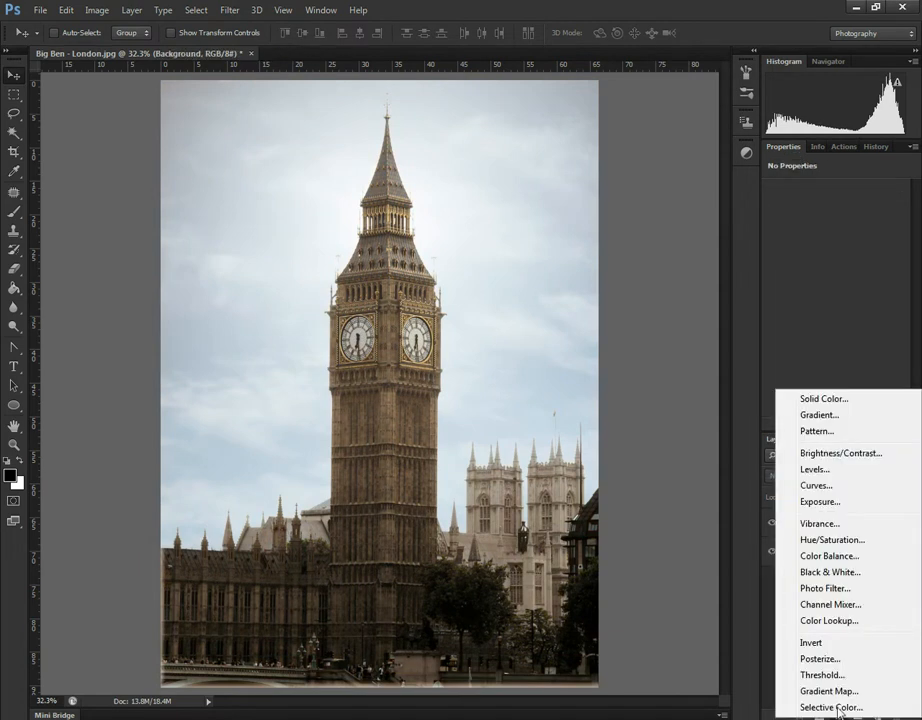
left_click(828, 572)
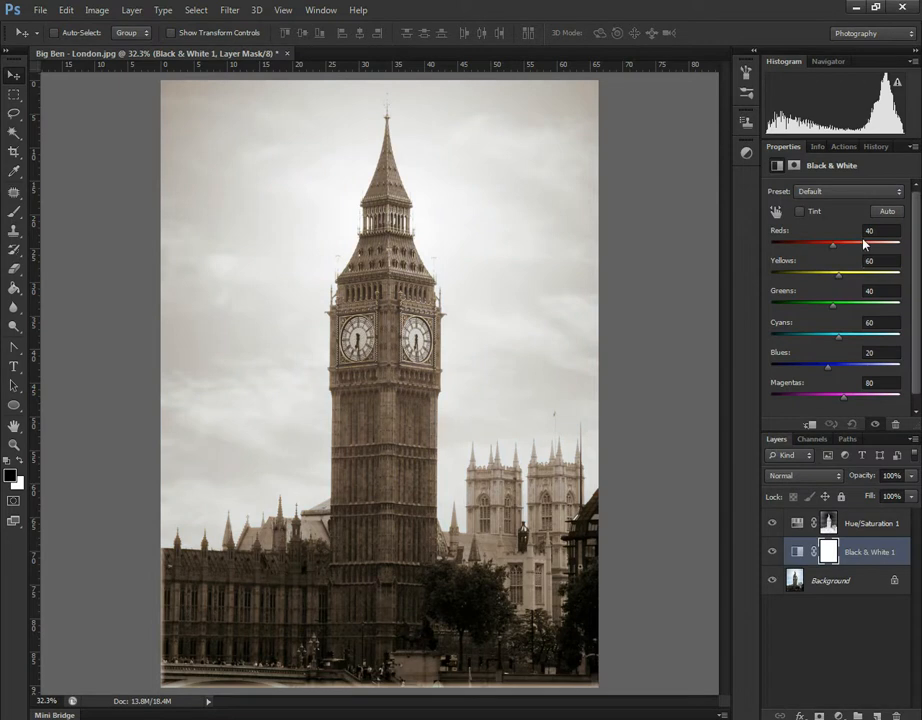
left_click_drag(856, 280, 875, 274)
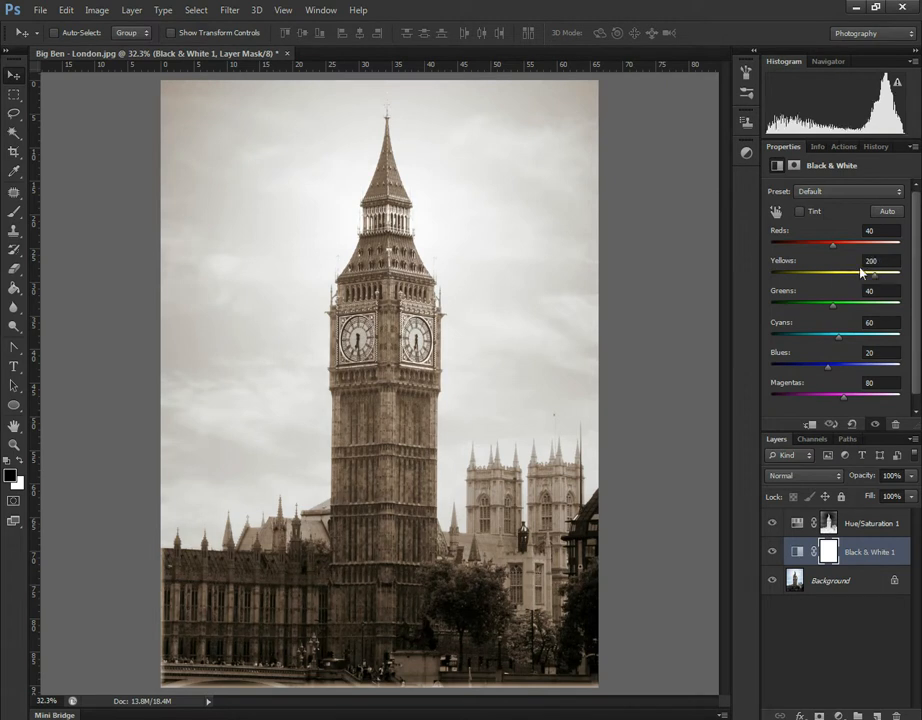
Darken the sky with the Black & White on-image adjustment, bringing Cyans to -28 and Blues to -125.
left_click(776, 211)
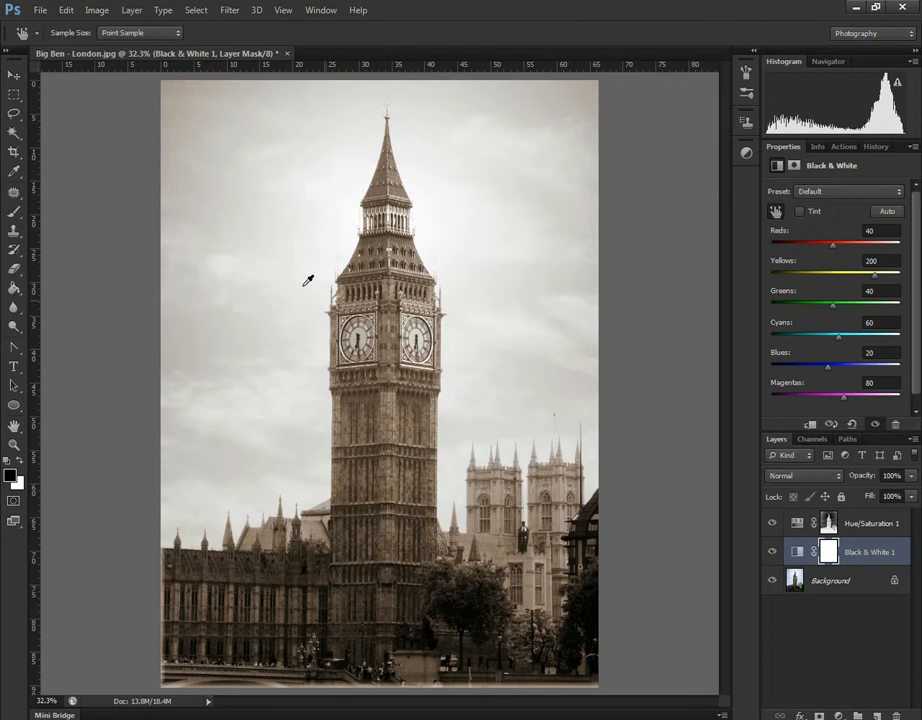
left_click(265, 118)
left_click_drag(265, 118, 198, 125)
left_click_drag(227, 308, 169, 348)
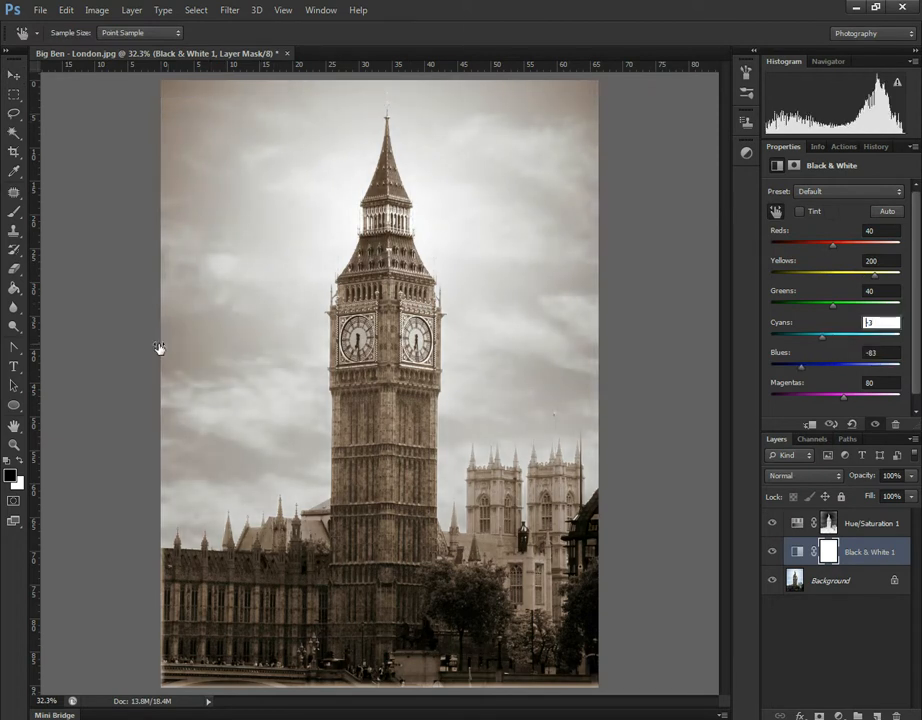
left_click_drag(210, 97, 159, 107)
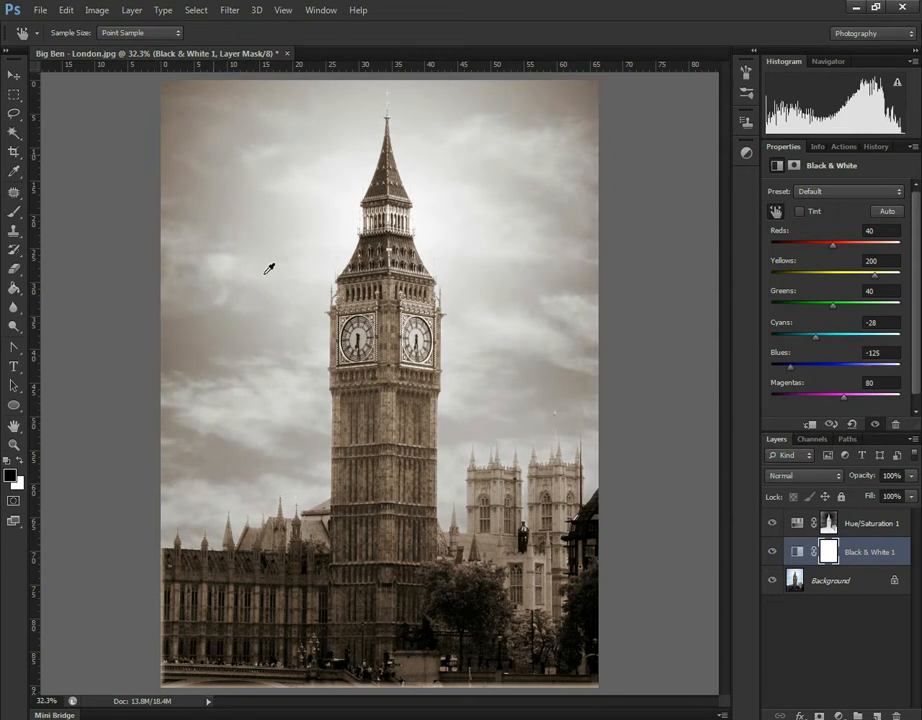
Brighten the lower building and darken the trees with on-image adjustment, bringing Reds to 160 and Yellows to 40.
left_click_drag(300, 606, 344, 606)
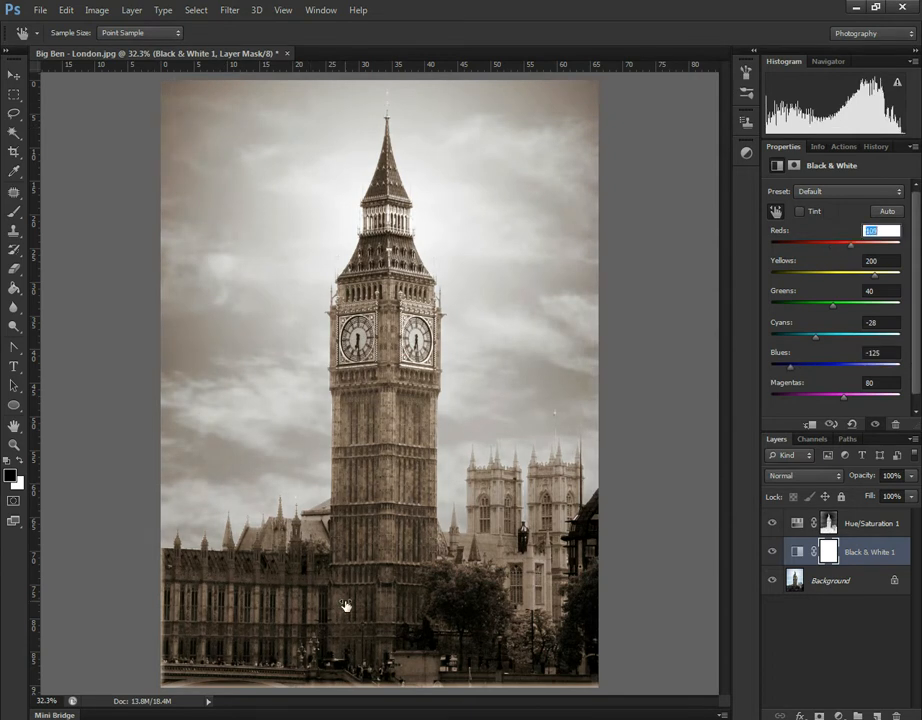
left_click_drag(233, 611, 381, 613)
left_click_drag(490, 584, 380, 604)
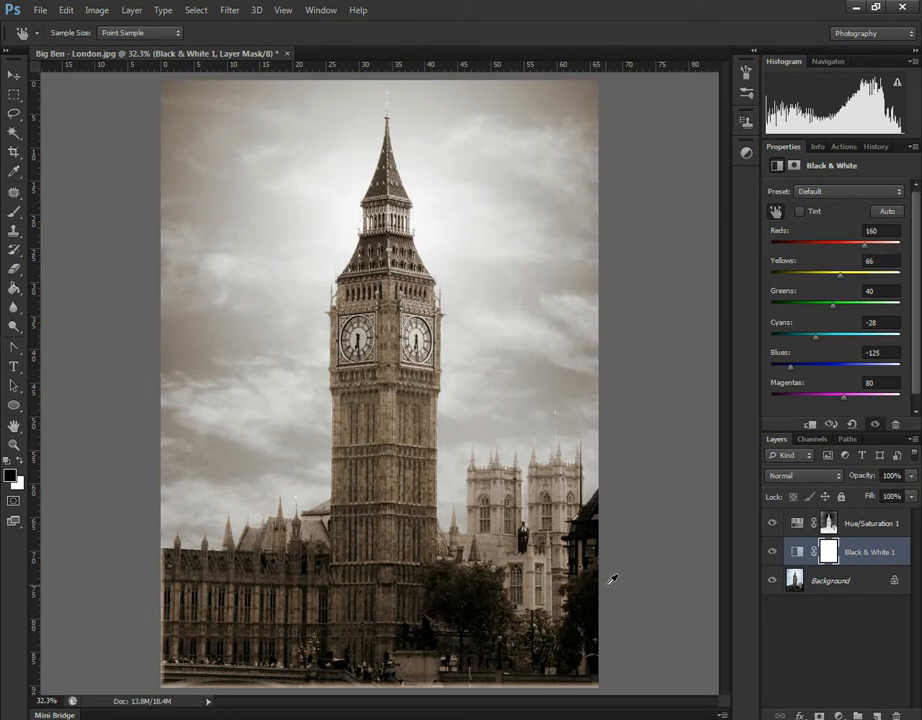
mouse_move(475, 596)
left_mouse_down()
mouse_move(392, 598)
mouse_move(488, 601)
left_mouse_up()
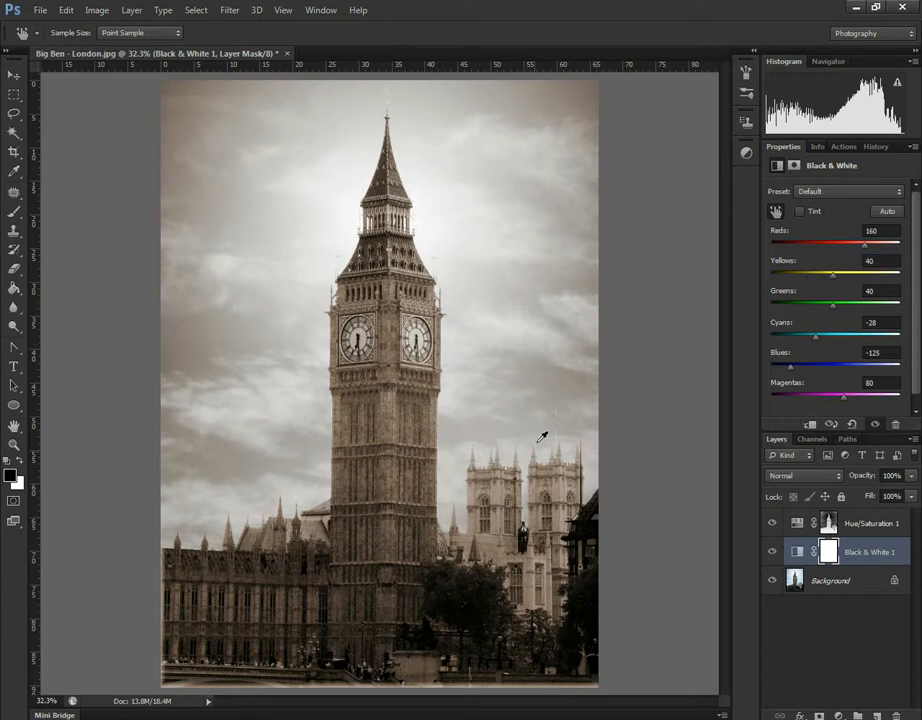
Deepen the sky and tone down the tower with on-image adjustment, bringing Cyans to -200 and Reds to 99.
left_click_drag(547, 473, 488, 475)
left_click_drag(576, 377, 494, 387)
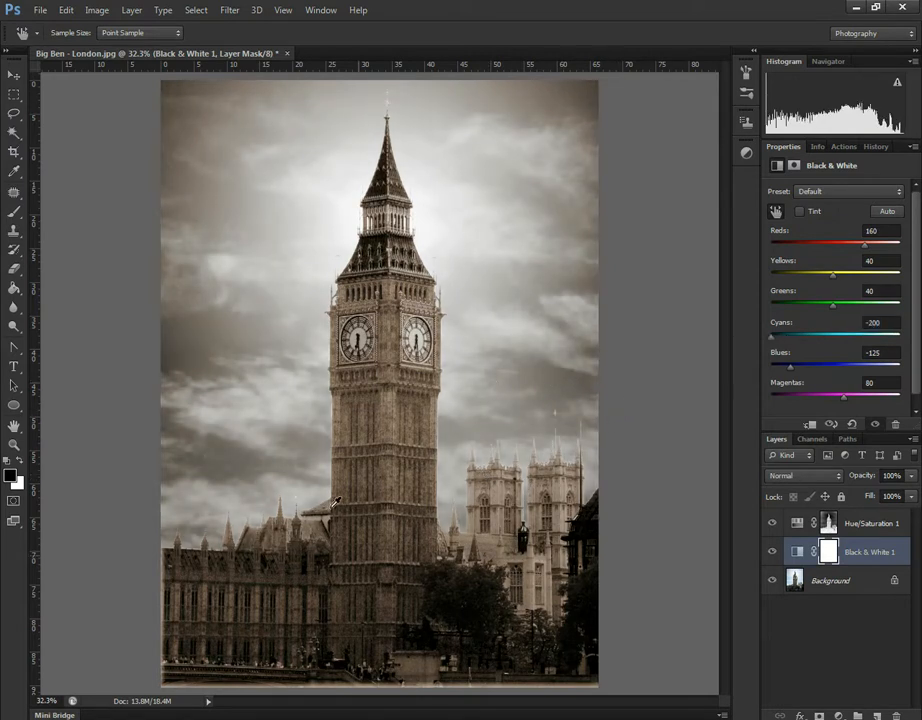
left_click_drag(379, 517, 327, 529)
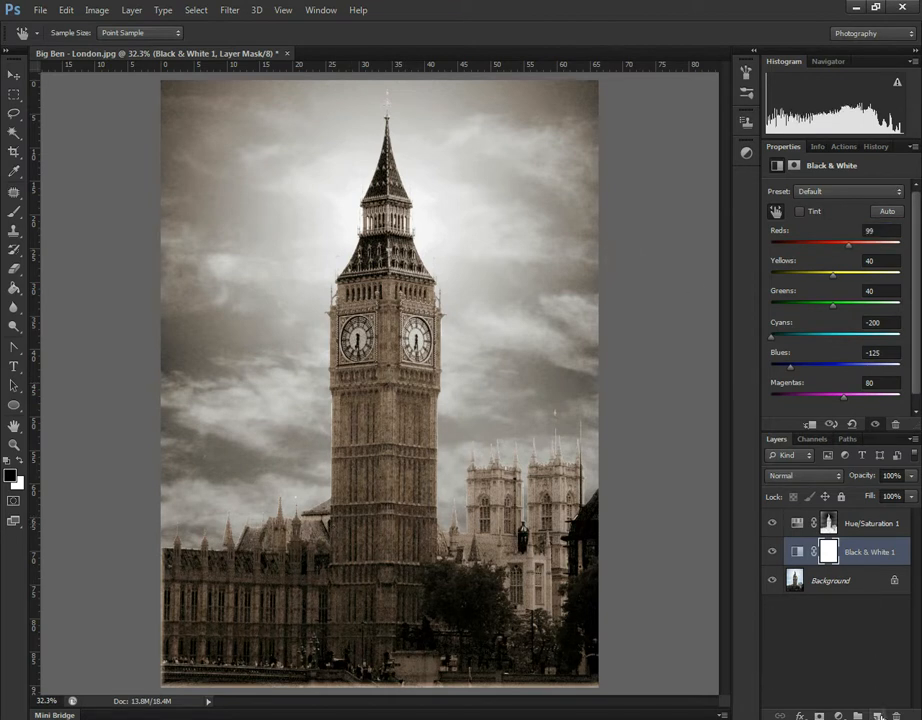
Add an empty layer directly above the Background and activate the Gradient tool.
left_click(856, 585)
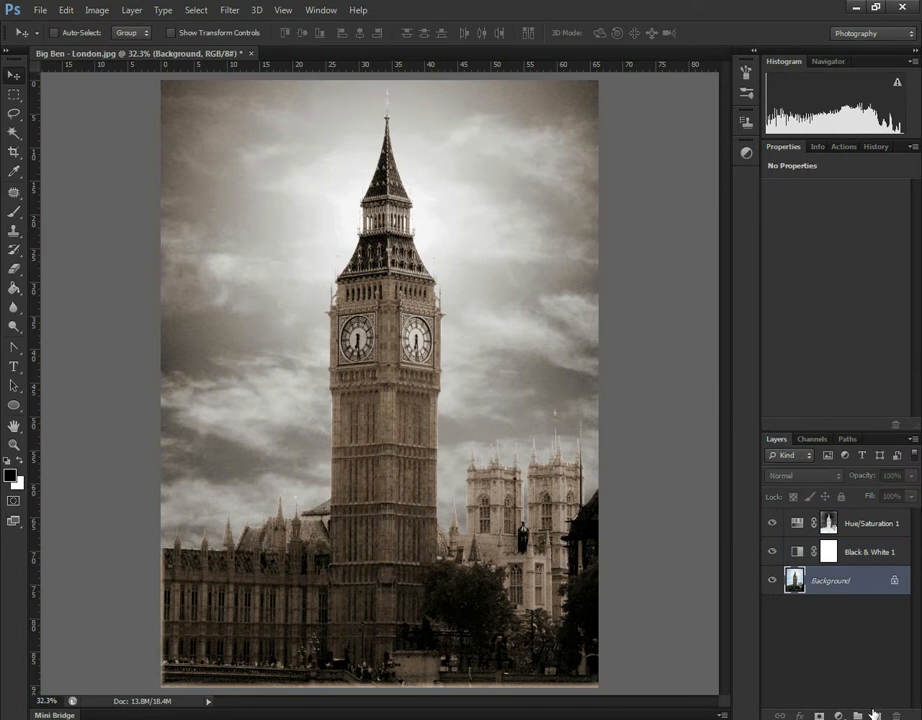
left_click(877, 716)
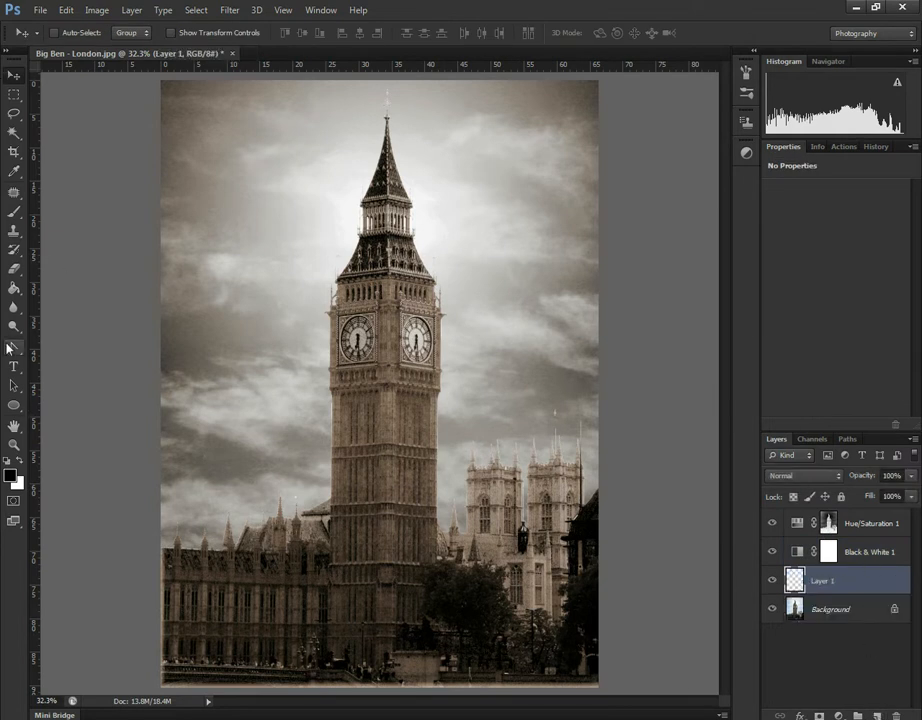
left_click(14, 287)
right_click(14, 287)
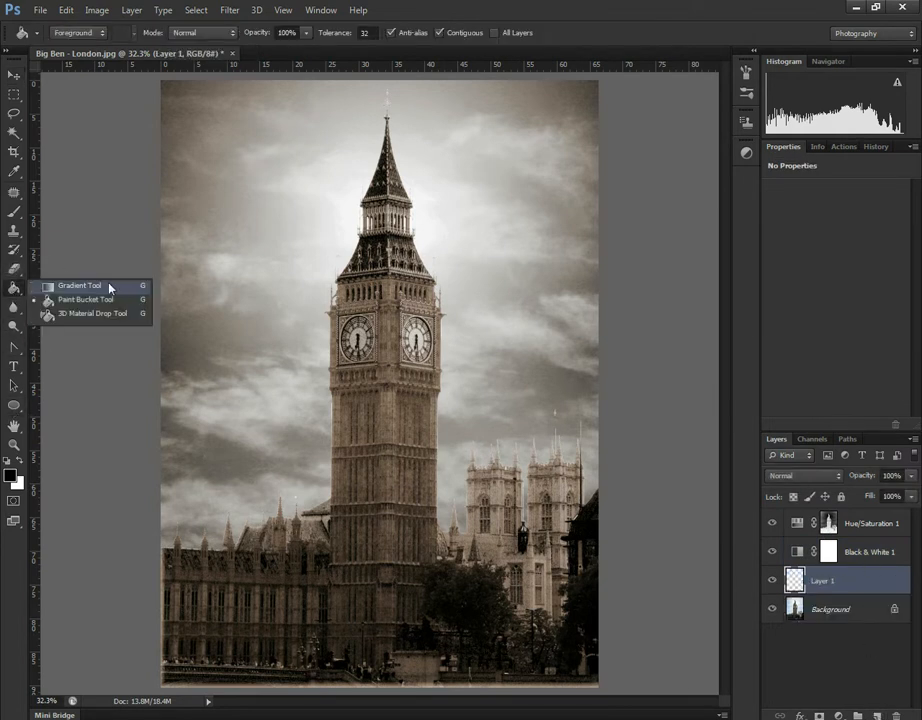
left_click(75, 285)
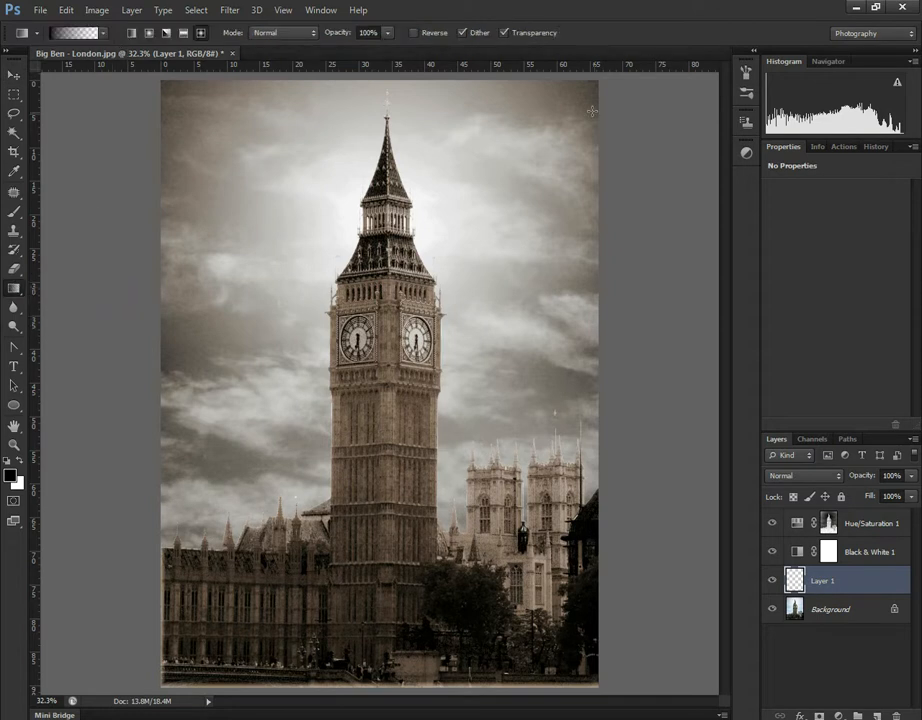
left_click_drag(401, 79, 400, 260)
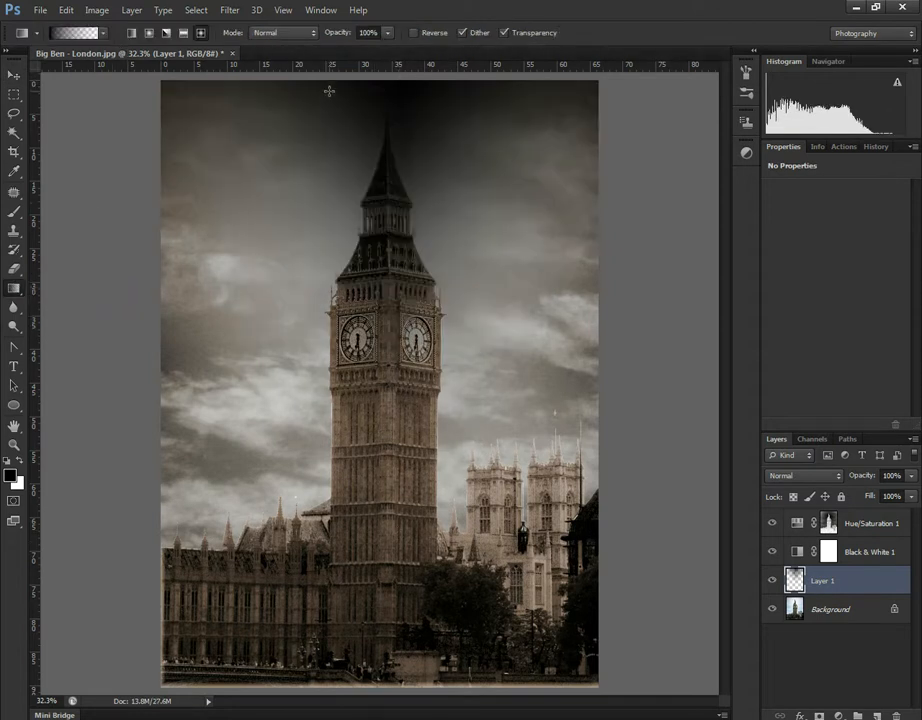
left_click_drag(337, 77, 310, 450)
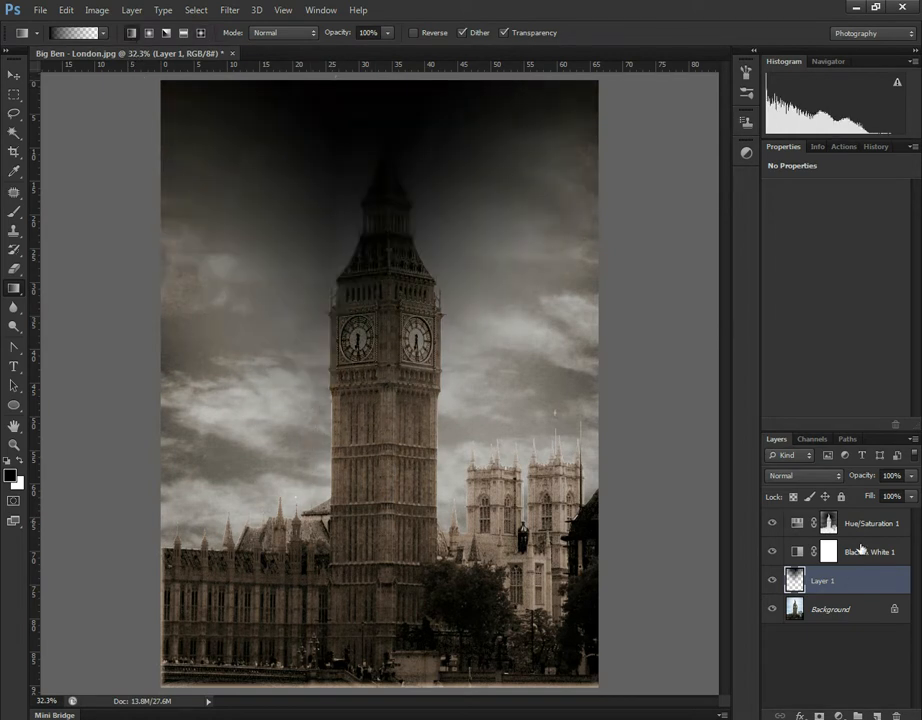
left_click_drag(873, 580, 896, 716)
left_click(877, 716)
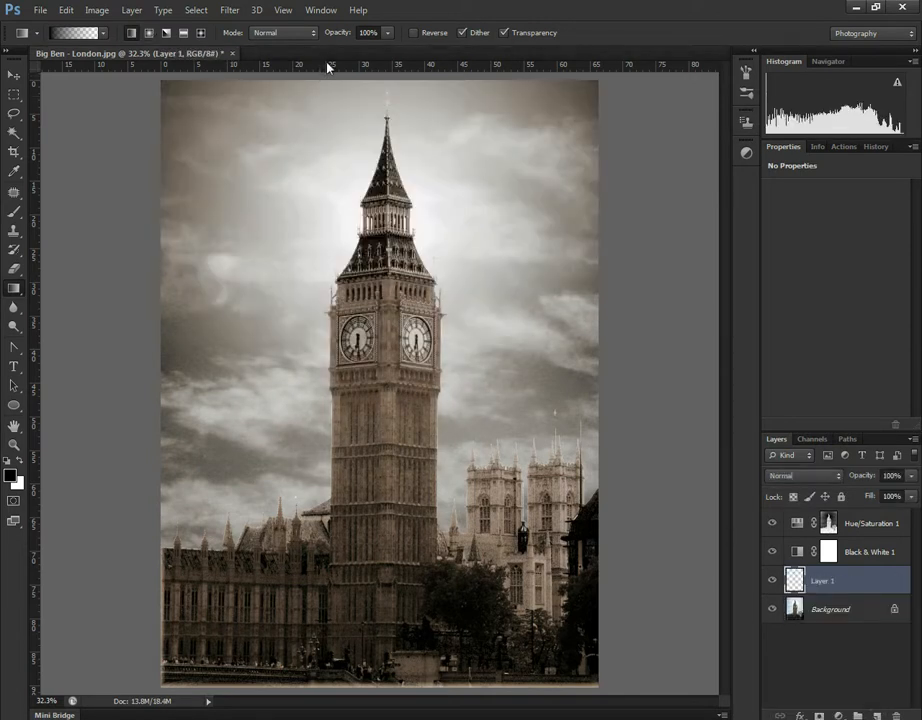
Try darkening the sky with a vertical black-to-transparent gradient in Overlay mode at 29% opacity, and delete the gradient layer.
left_click_drag(376, 76, 377, 528)
left_click(805, 475)
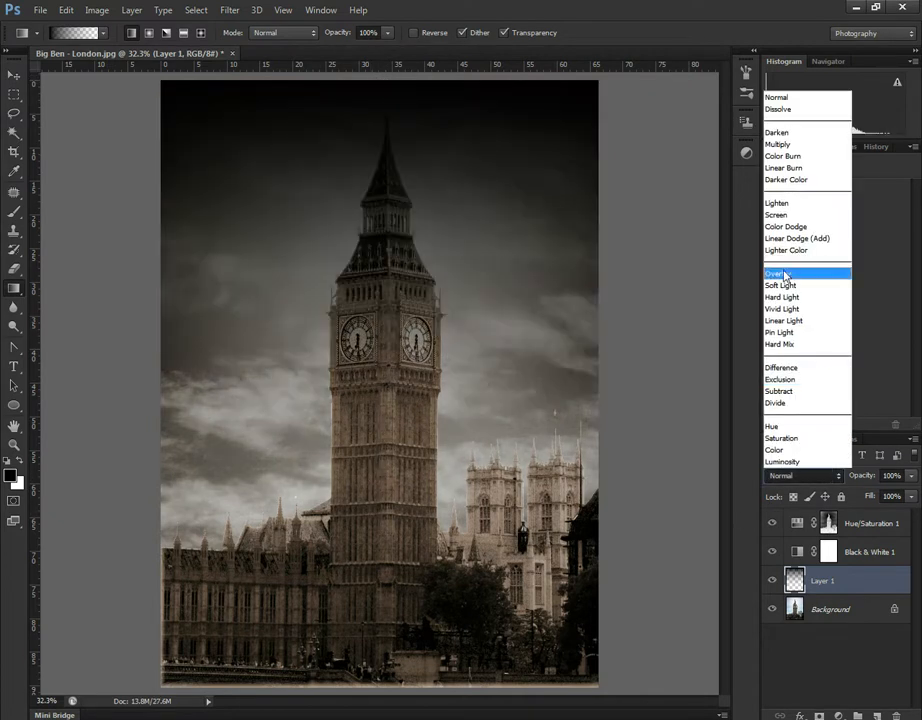
left_click(790, 273)
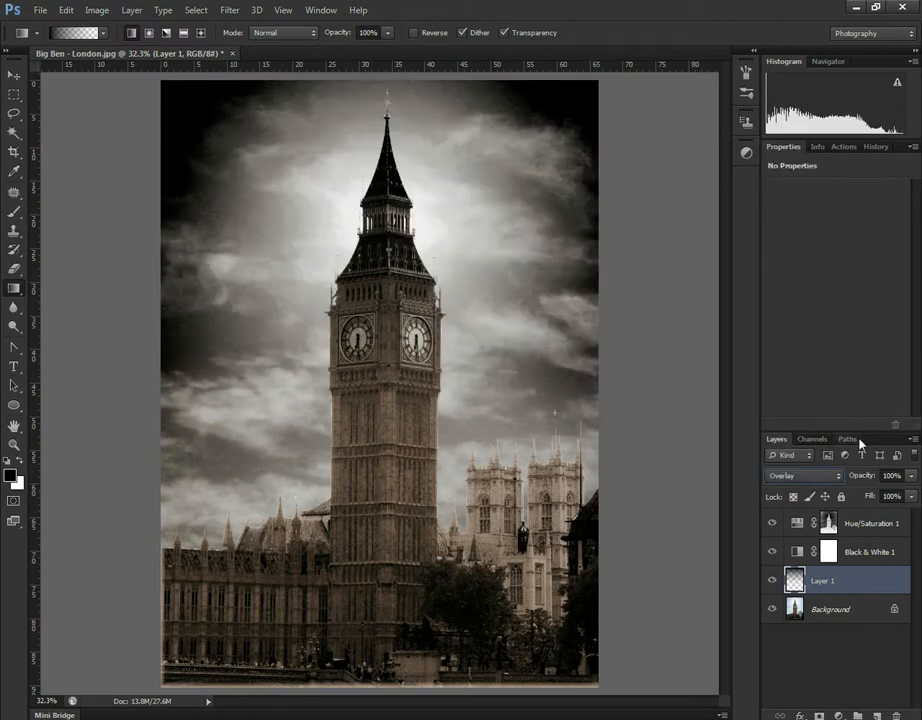
left_click_drag(909, 476, 853, 502)
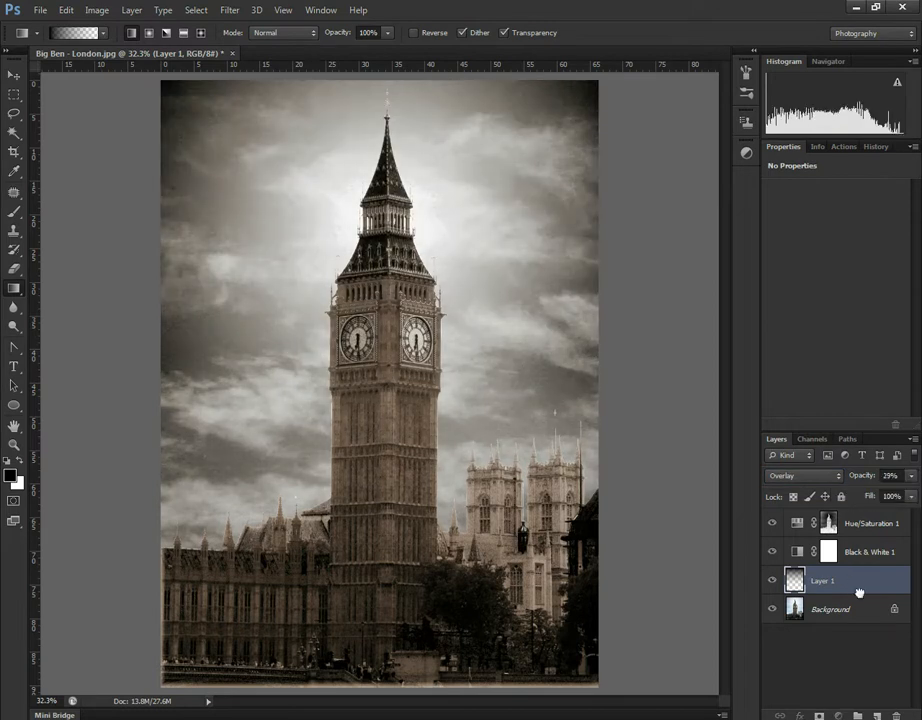
left_click_drag(854, 582, 896, 716)
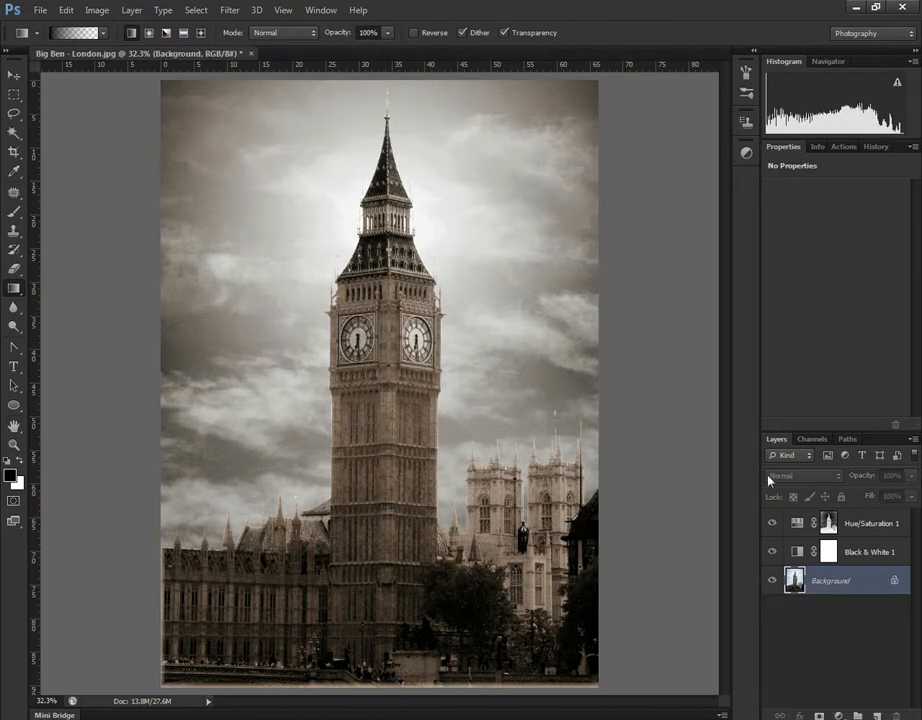
Refine the Black & White adjustment with Magentas at -86, Greens at 111, Reds at 94 and Yellows at 22.
left_click(860, 553)
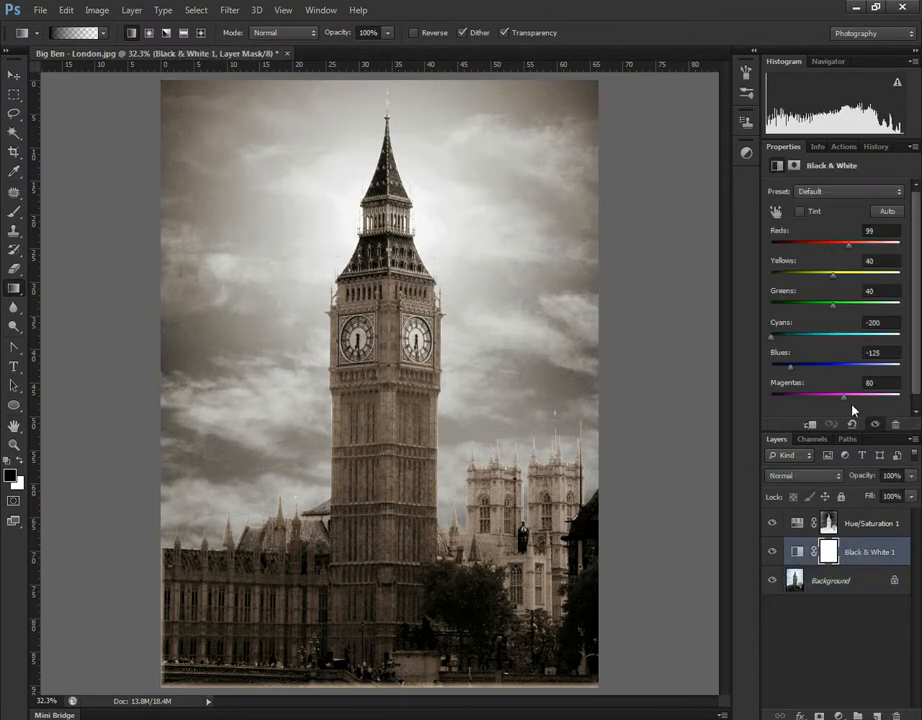
left_click_drag(842, 401, 815, 402)
left_click_drag(878, 396, 800, 397)
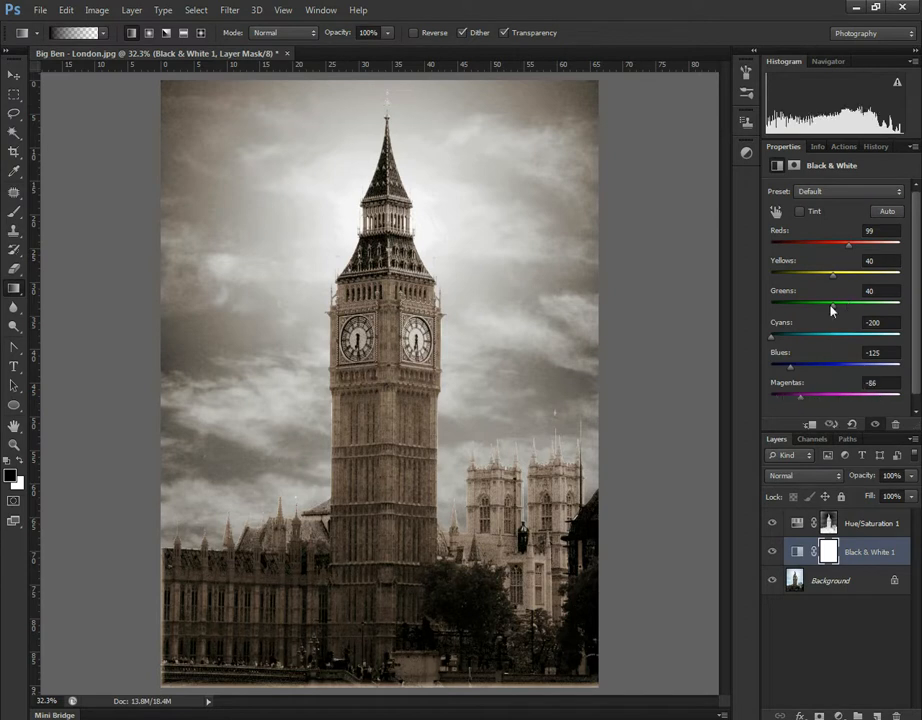
left_click_drag(831, 309, 851, 305)
left_click_drag(850, 247, 825, 294)
Clip the Hue/Saturation adjustment to the Black & White layer below it.
left_click(857, 528)
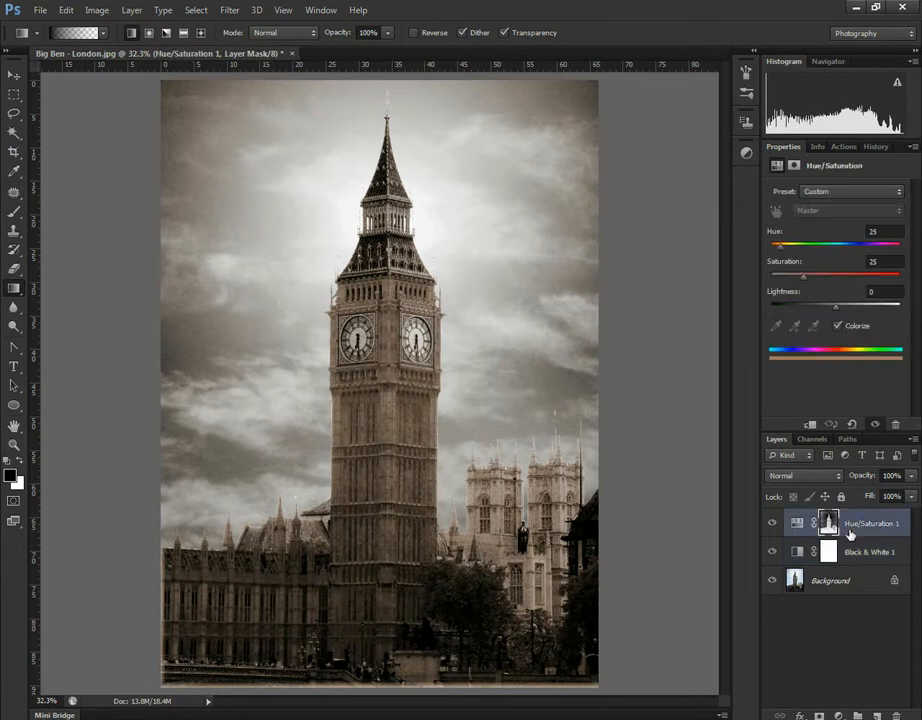
left_click(811, 428)
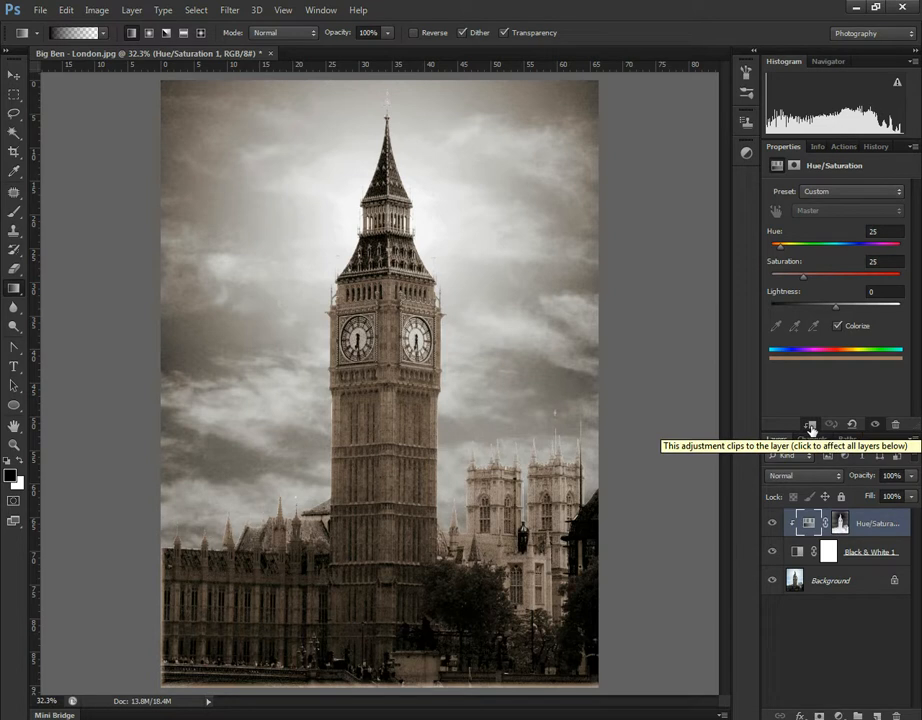
left_click(858, 553)
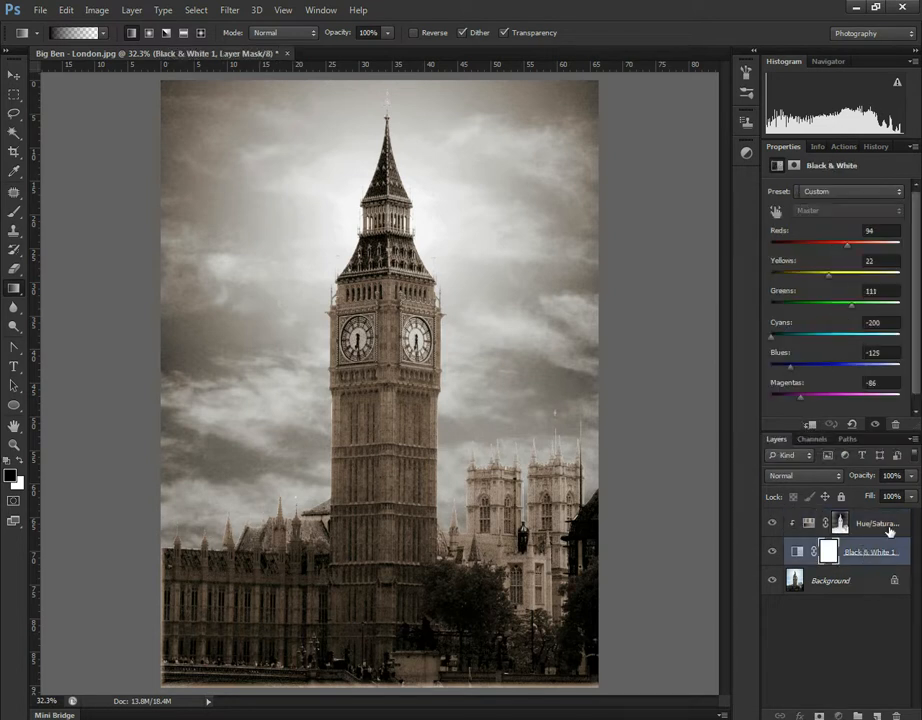
left_click(858, 525)
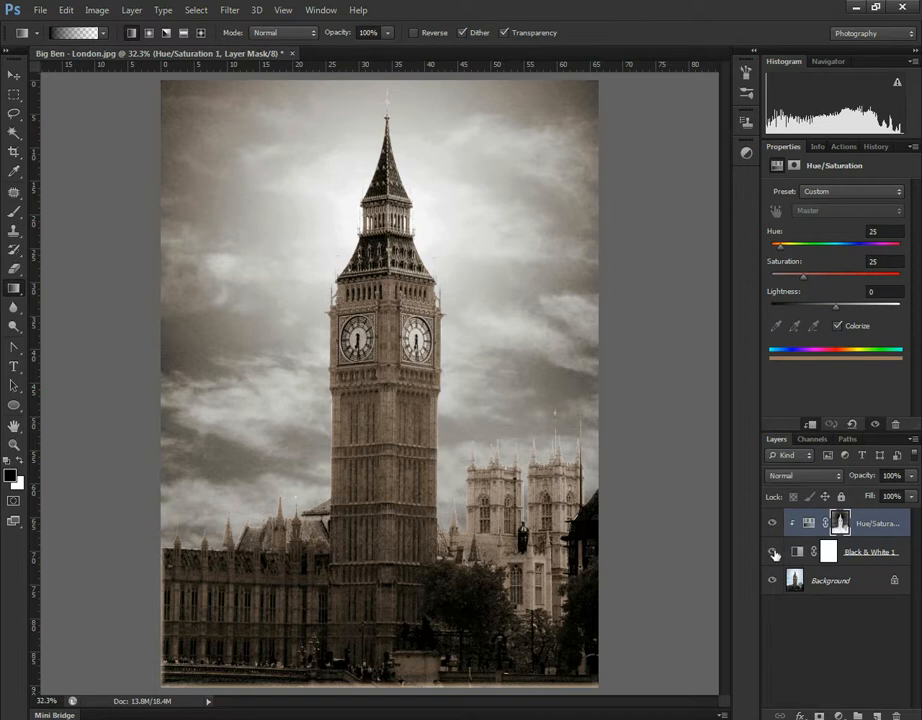
Compare the photo with and without the clipped adjustments by switching the Black & White layer's visibility off and on.
left_click(772, 552)
left_click(772, 552)
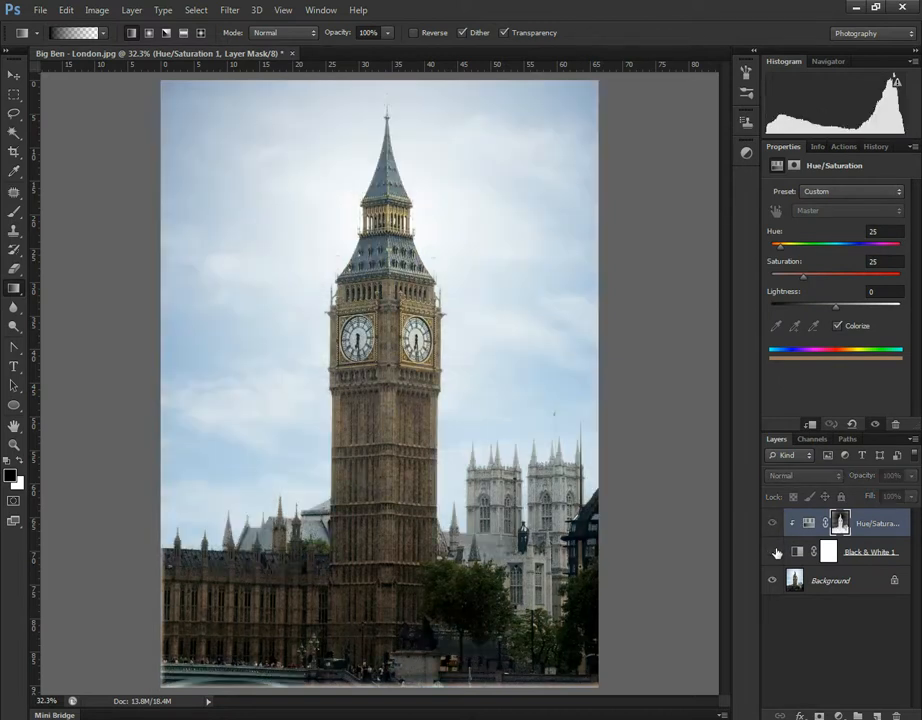
left_click(776, 552)
left_click(777, 553)
left_click(777, 553)
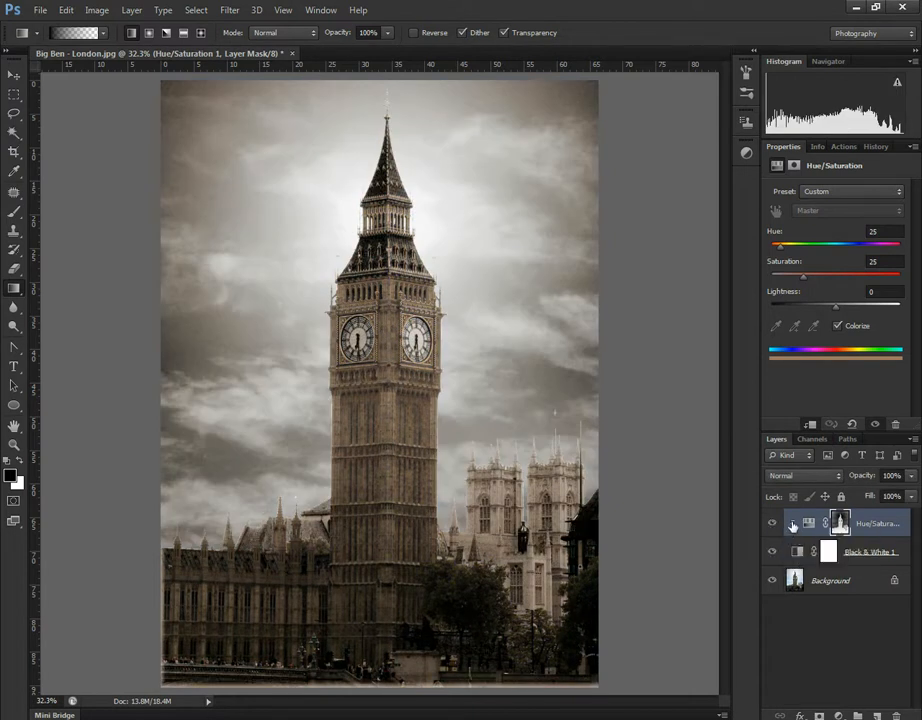
Duplicate the Background layer and set the copy's blend mode to Difference.
left_click(847, 590)
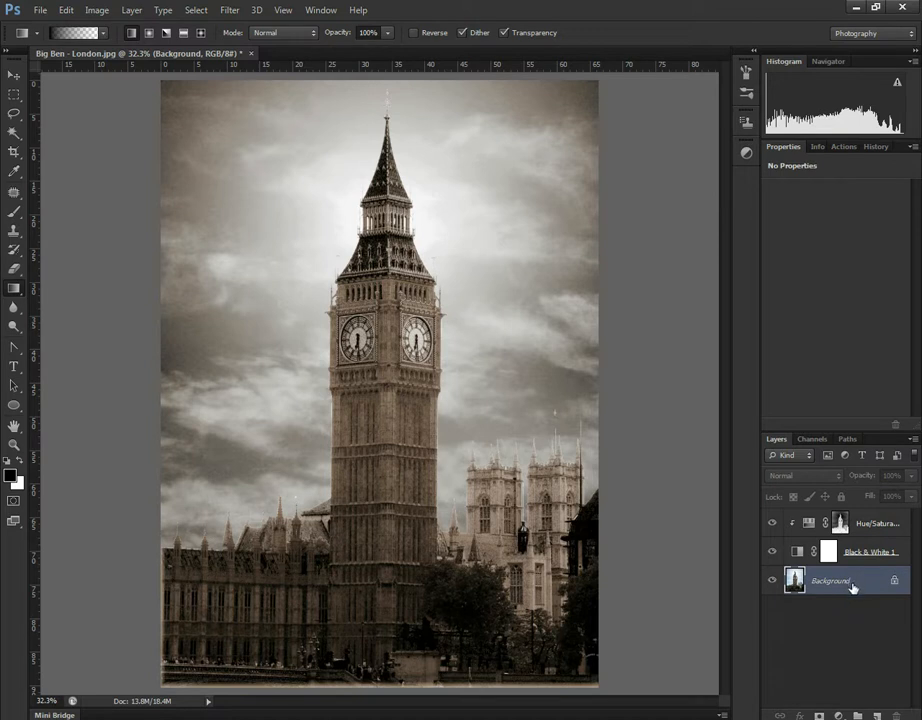
left_click_drag(852, 588, 858, 716)
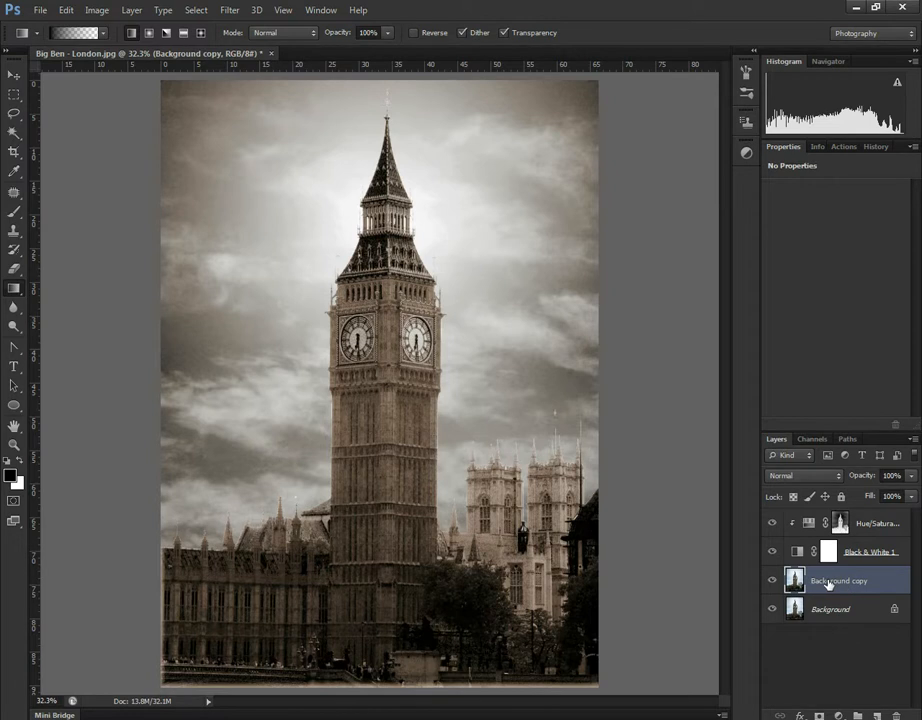
left_click(824, 477)
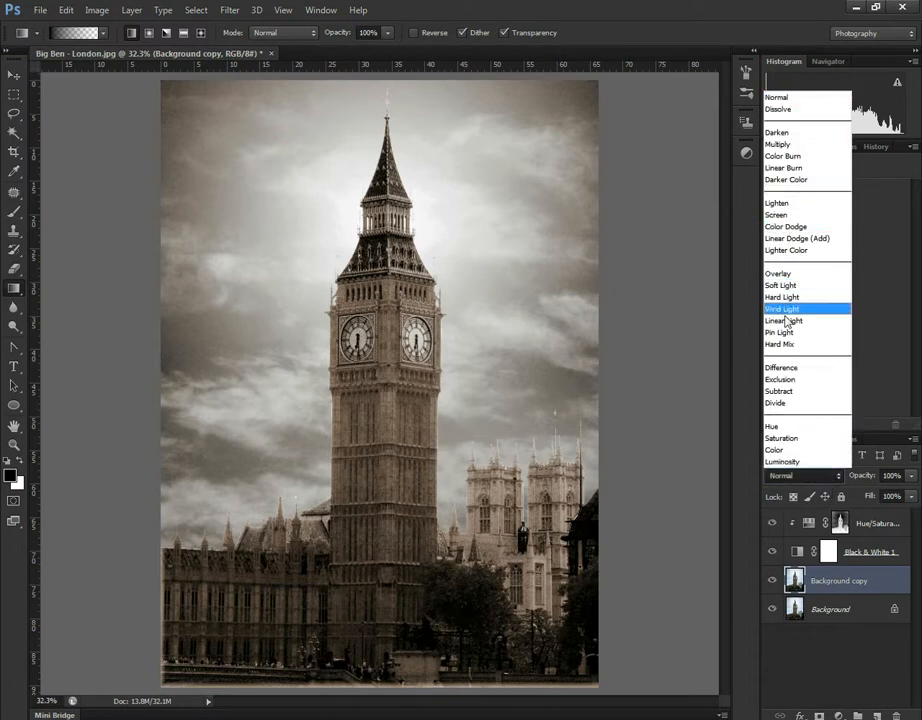
left_click(785, 367)
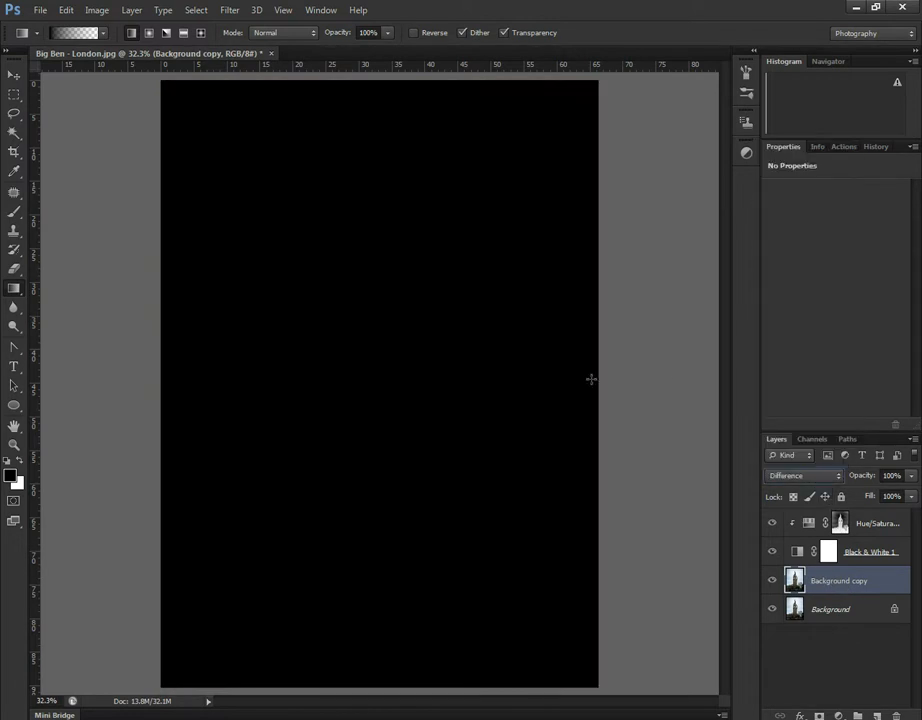
Apply Neon Glow to the Background copy with glow size 5 and brightness 15, and revert to the state before the filter.
left_click(230, 10)
mouse_move(270, 161)
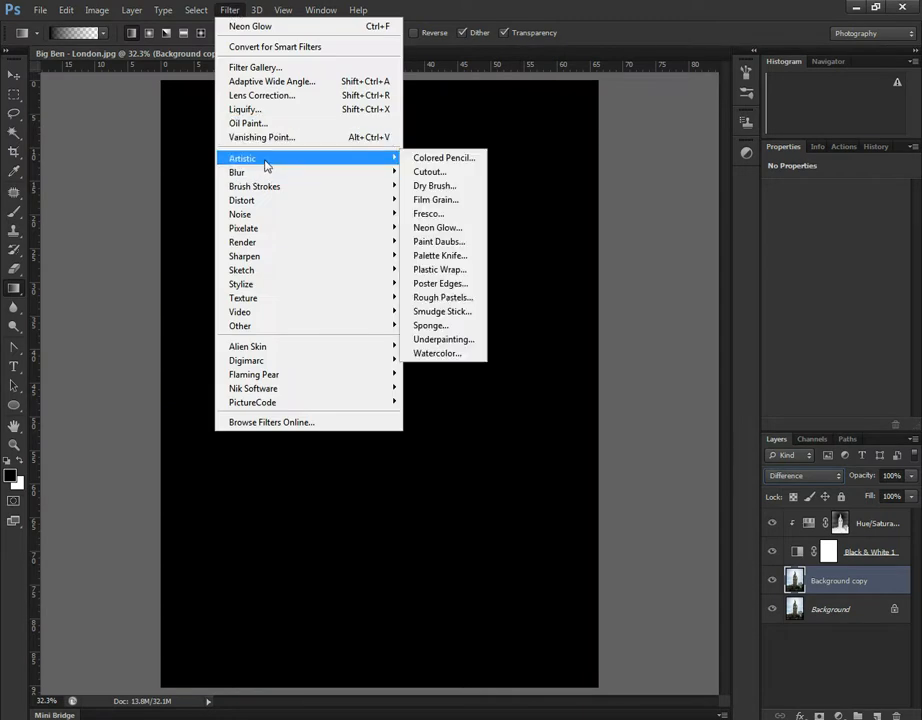
left_click(438, 227)
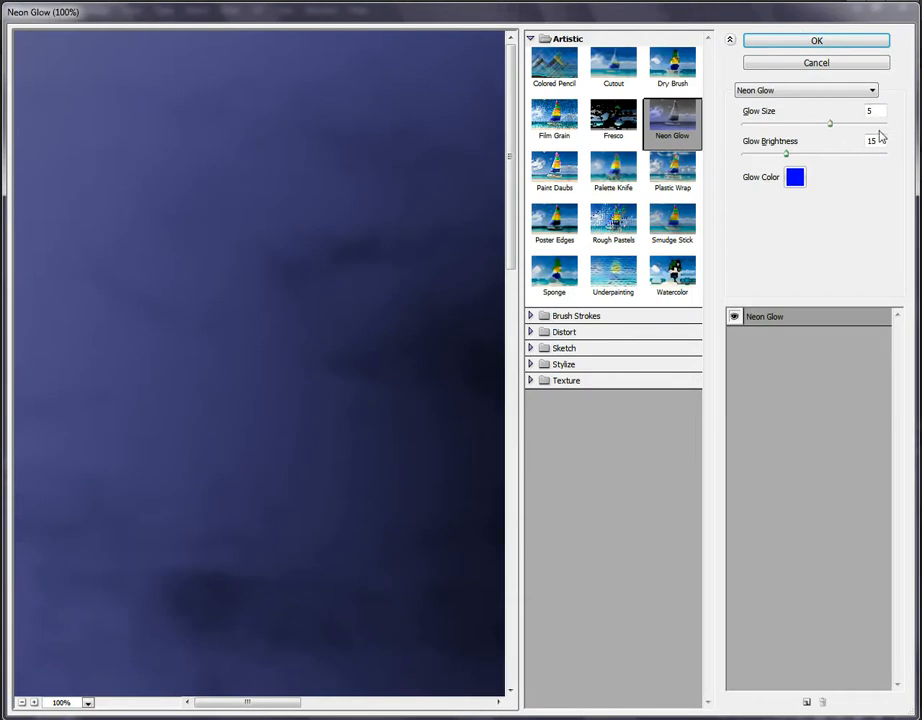
left_click(852, 44)
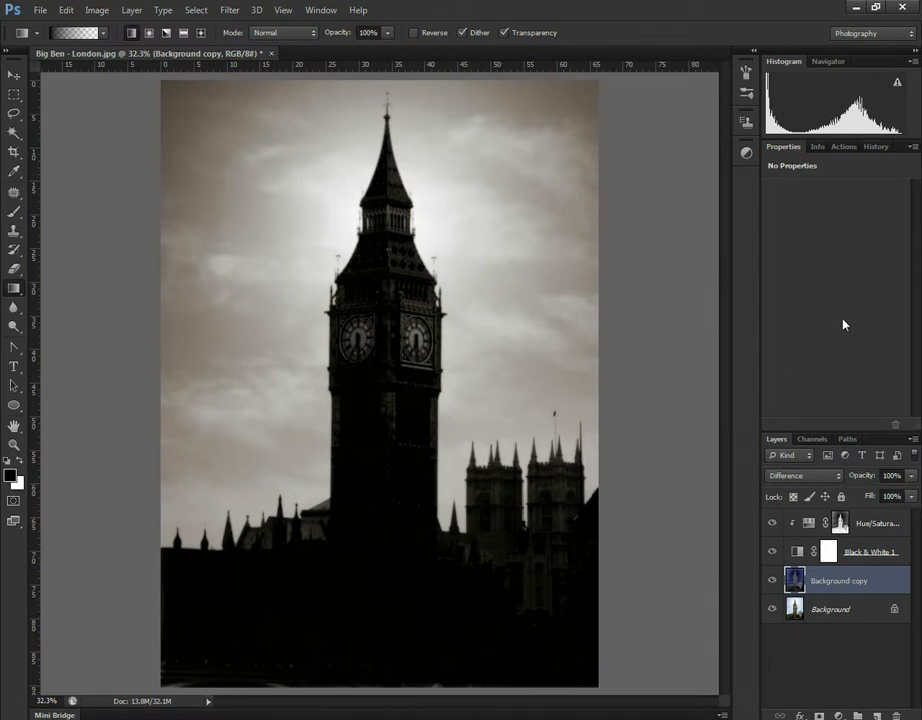
left_click(876, 147)
left_click(826, 390)
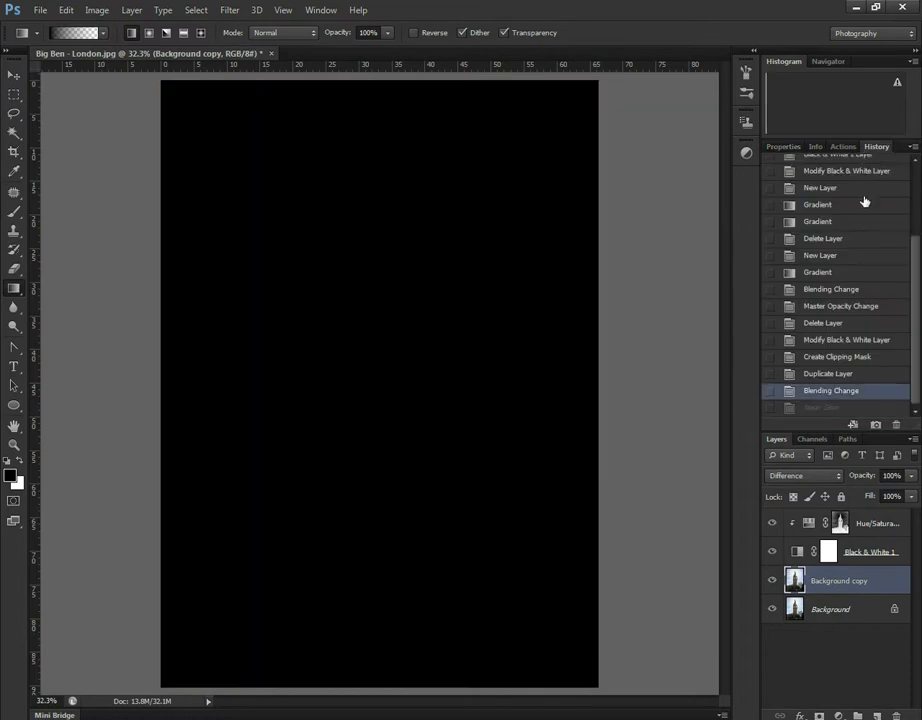
left_click(784, 147)
Apply the Neon Glow filter to the Background copy with glow size 5, brightness 15 and a blue glow color.
left_click(229, 10)
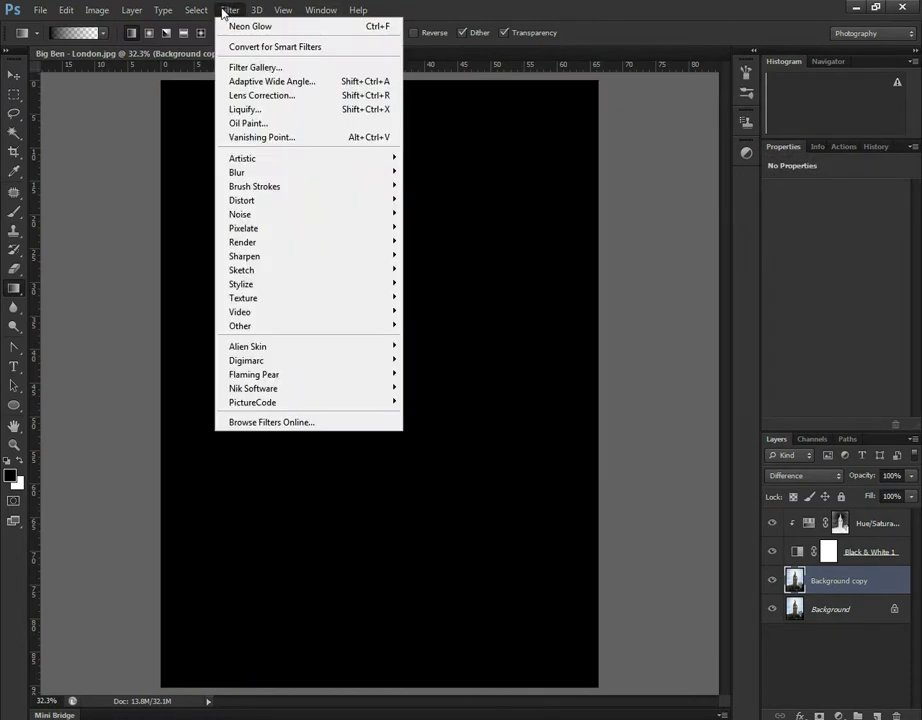
mouse_move(255, 158)
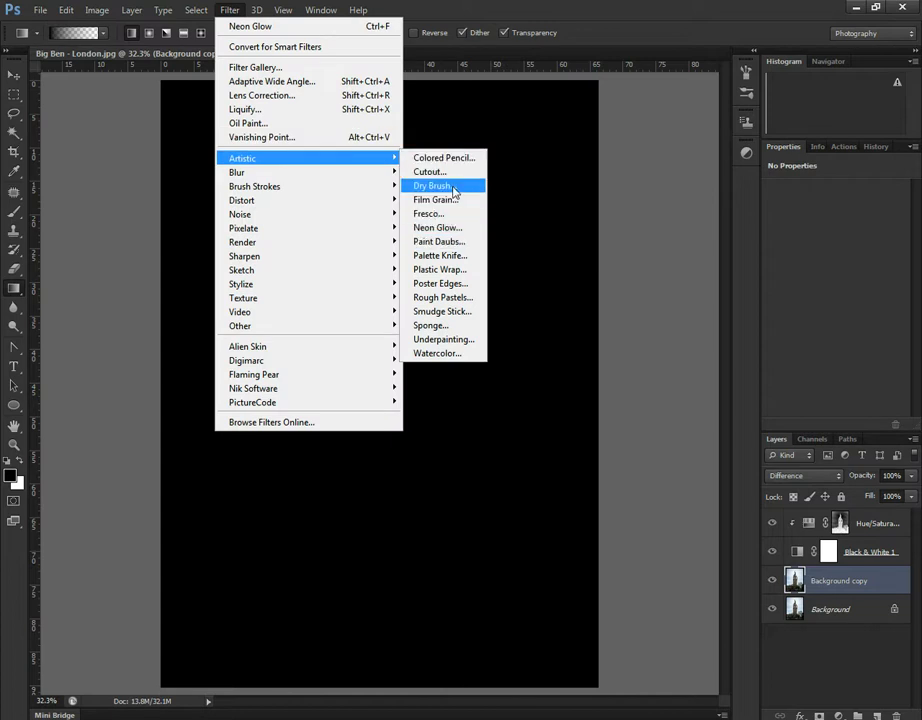
left_click(446, 229)
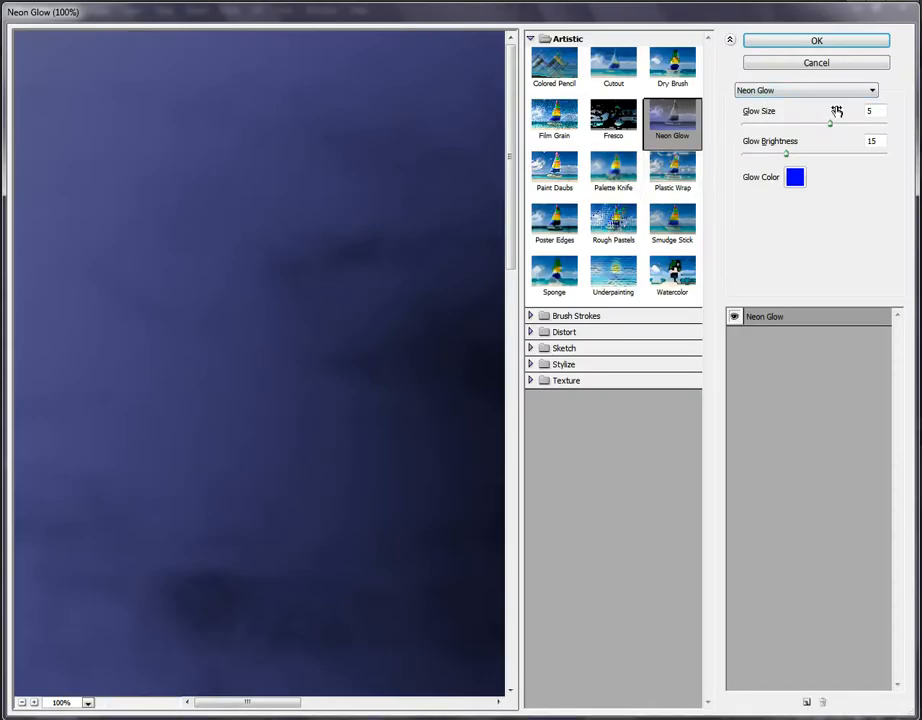
left_click_drag(830, 127, 808, 124)
left_click(20, 704)
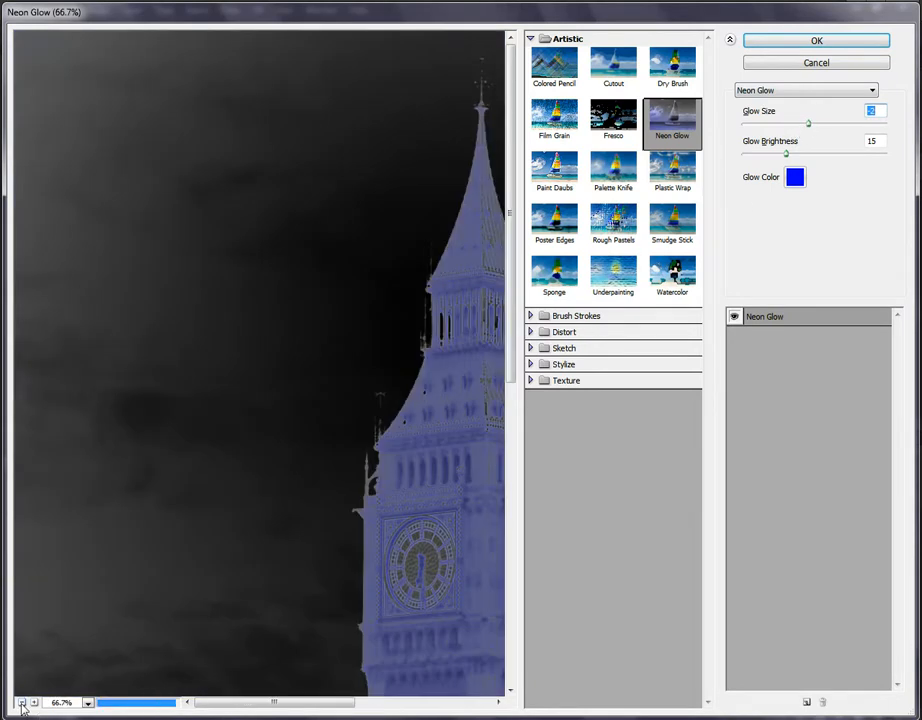
left_click(20, 704)
left_click(20, 704)
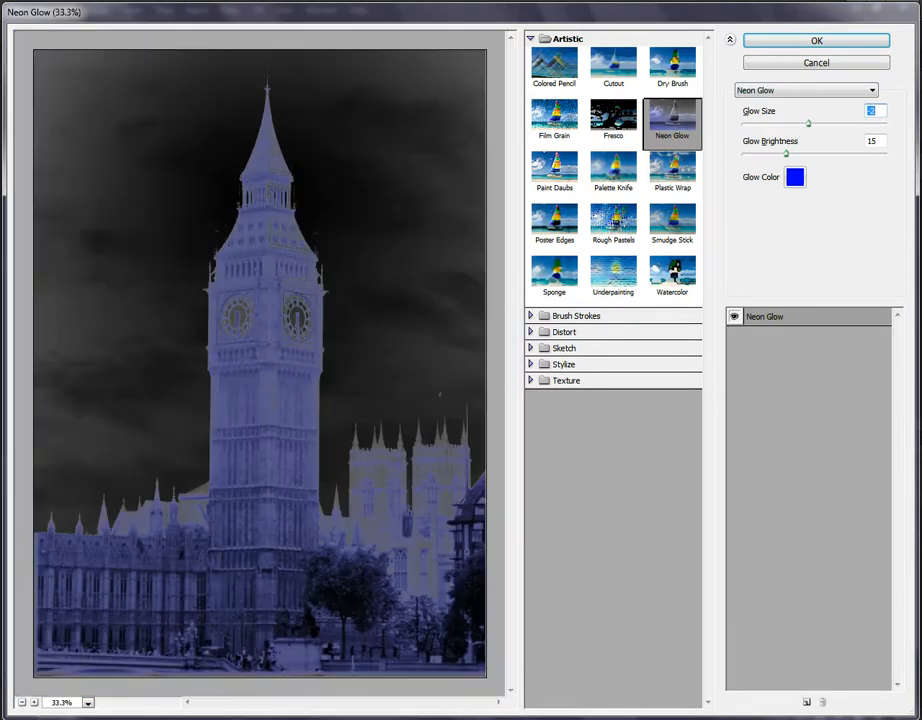
mouse_move(809, 125)
left_mouse_down()
mouse_move(875, 125)
mouse_move(817, 128)
left_mouse_up()
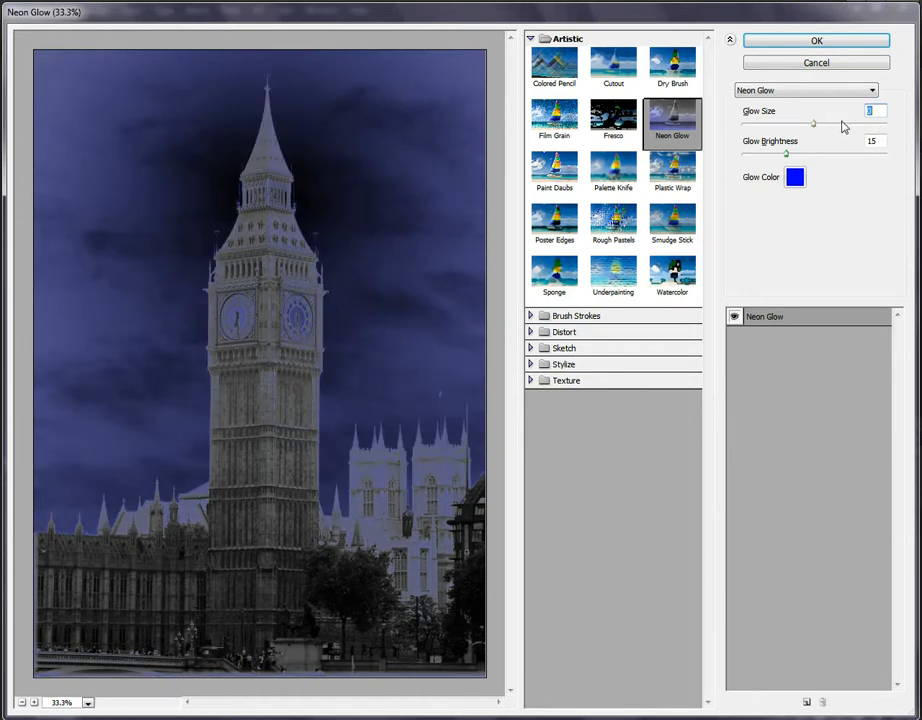
type("5")
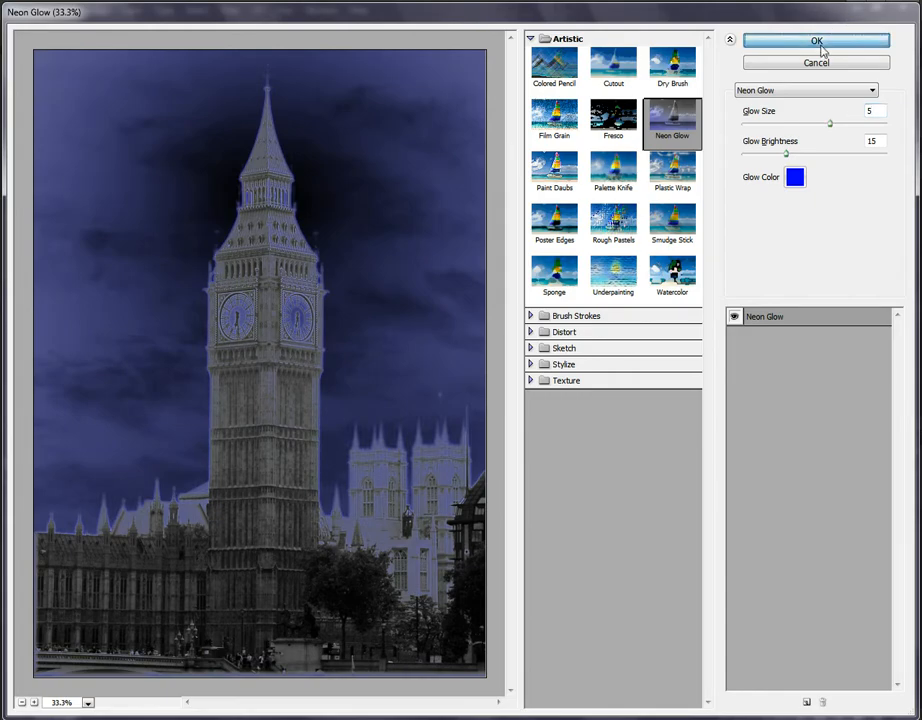
left_click(820, 44)
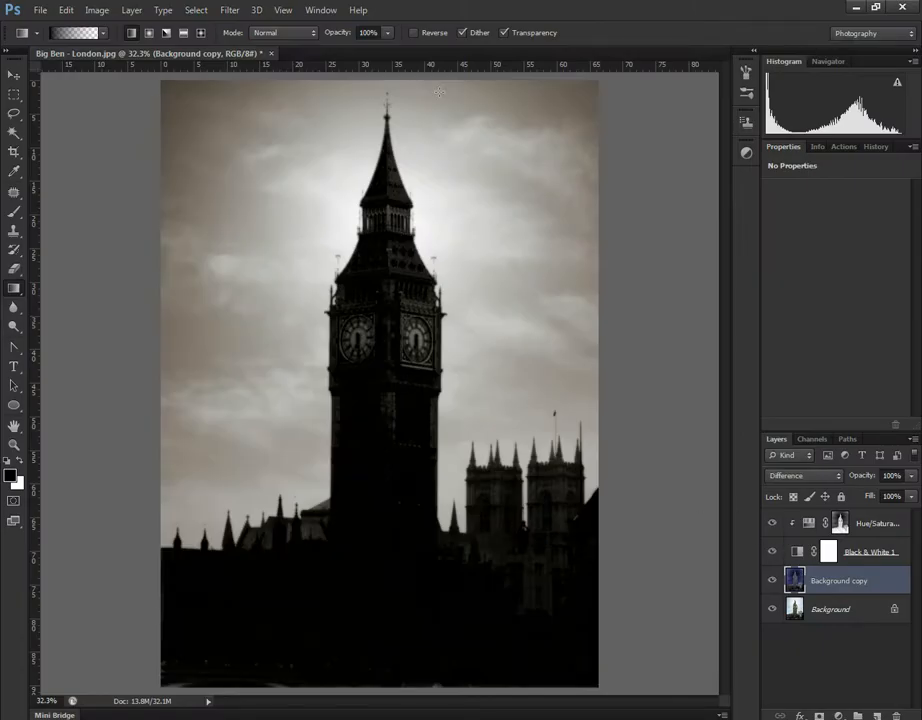
Add a Levels adjustment above the Background copy with the midtone input at 0.1 and the blend mode set to Screen.
left_click(838, 716)
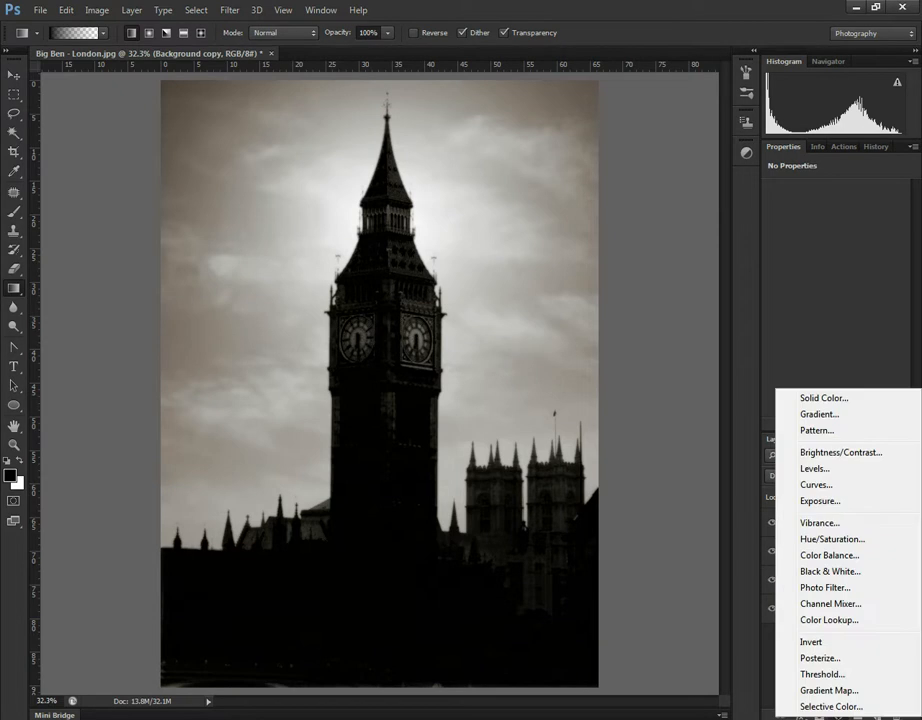
left_click(842, 472)
left_click(852, 312)
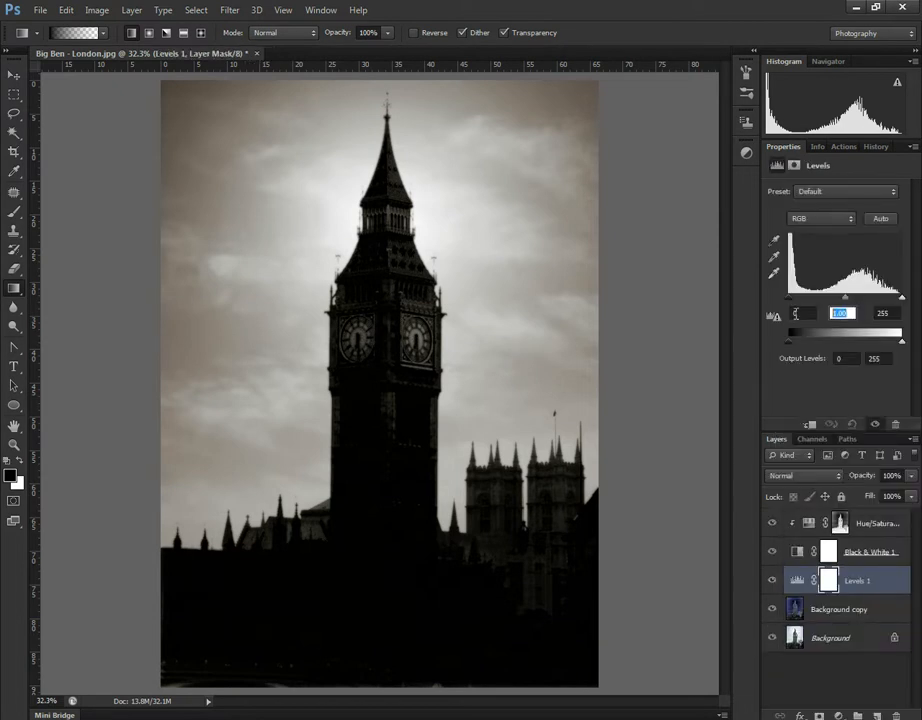
type("0.1")
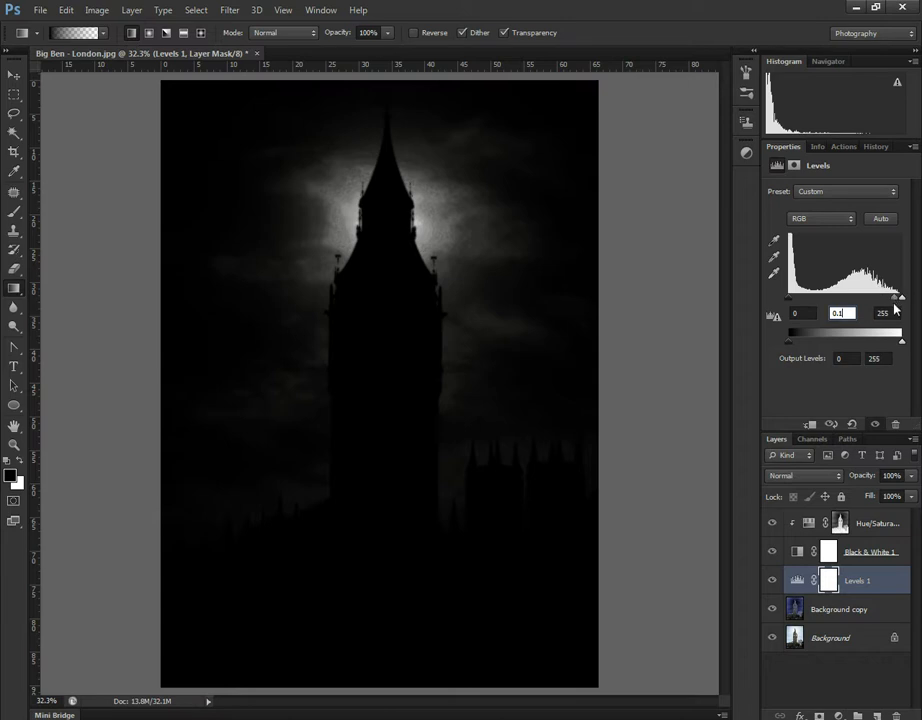
left_click(817, 478)
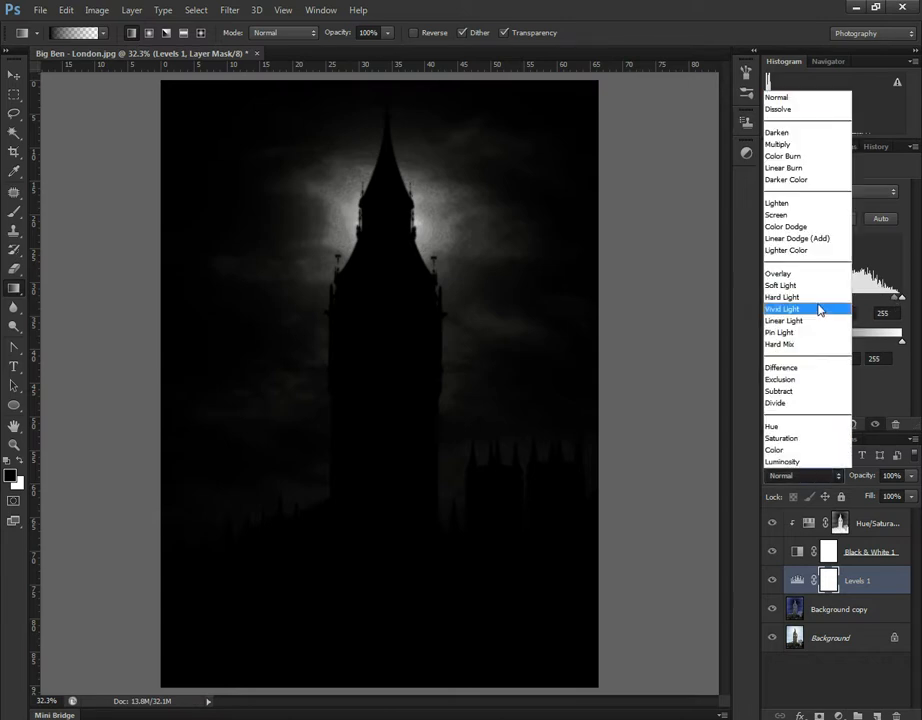
left_click(776, 215)
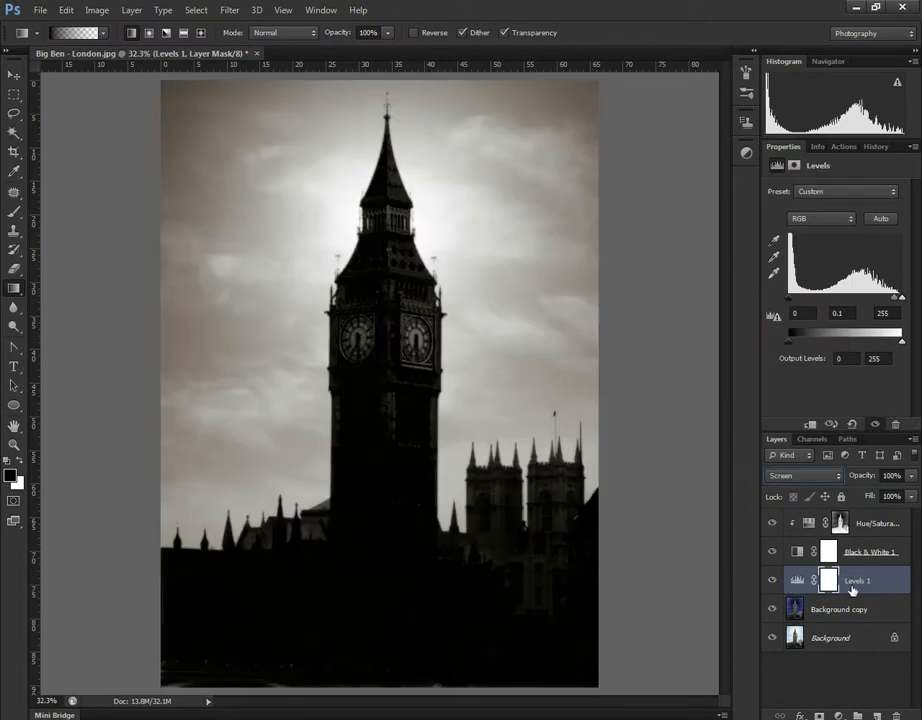
Group the Levels 1 and Background copy layers in a new layer group named "burn".
key("ctrl+g")
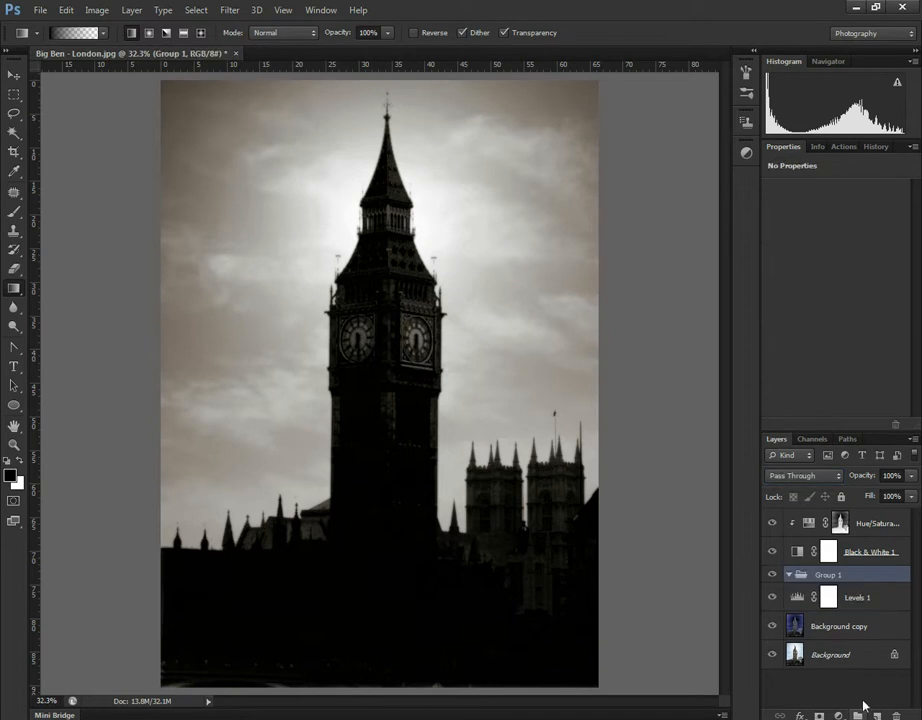
left_click(838, 600)
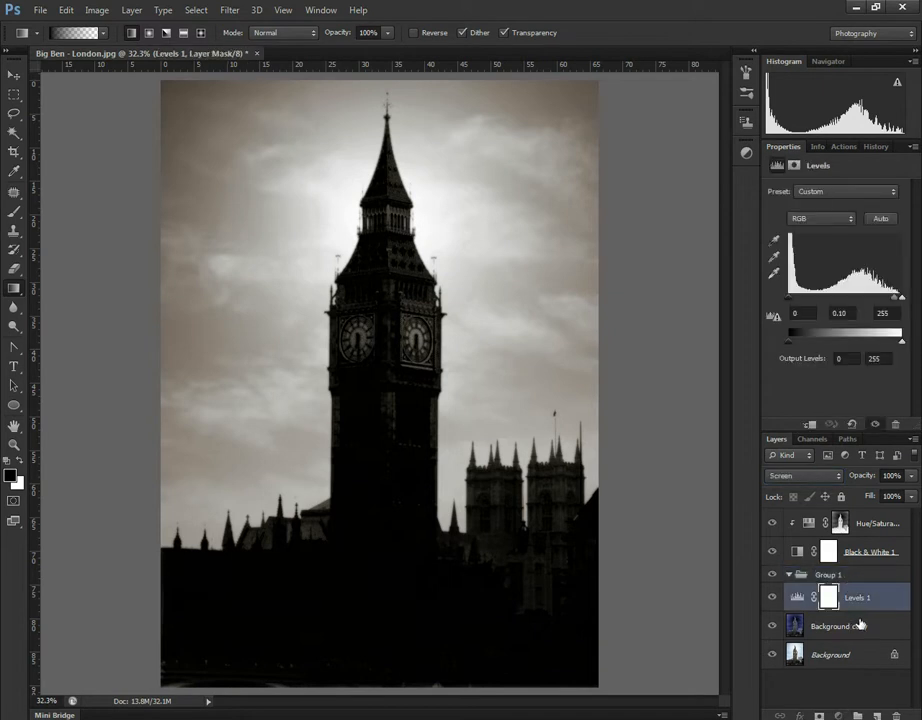
left_click(858, 626, "shift")
left_click_drag(858, 626, 796, 580)
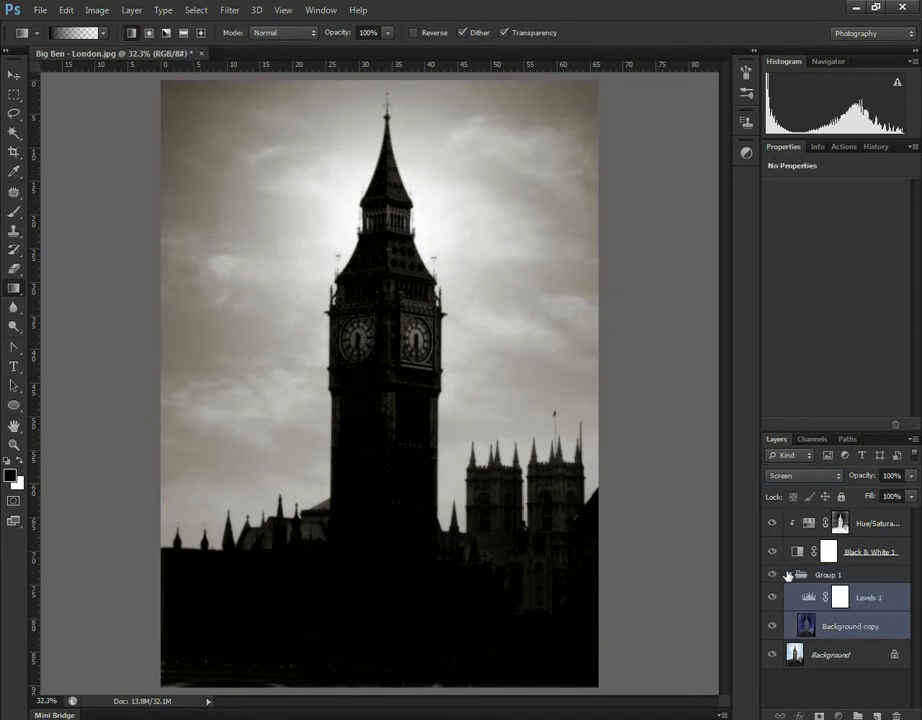
left_click(789, 575)
double_click(829, 575)
type("burn")
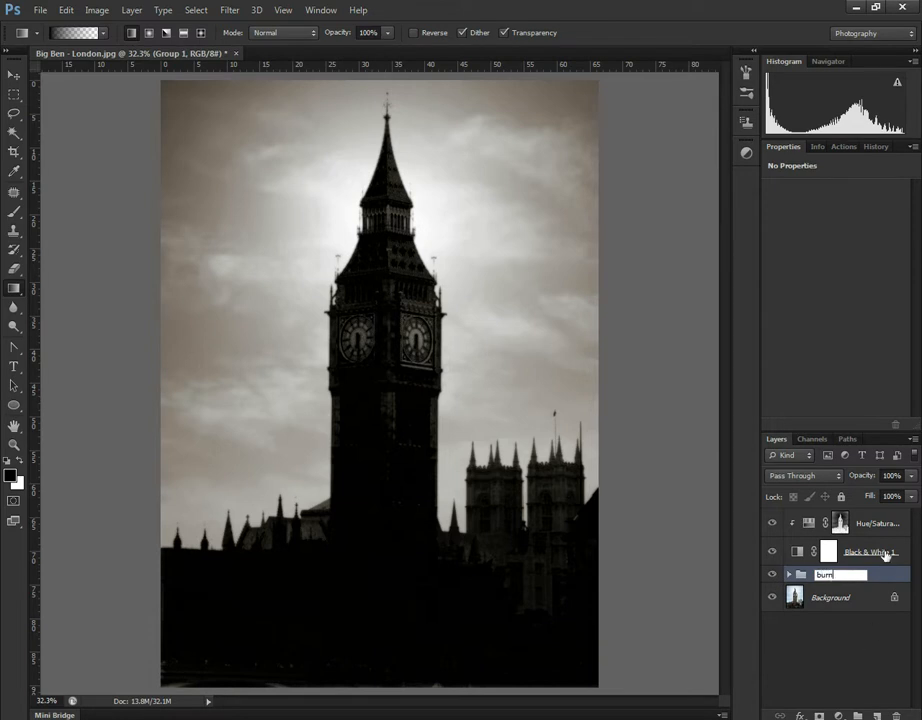
key("Return")
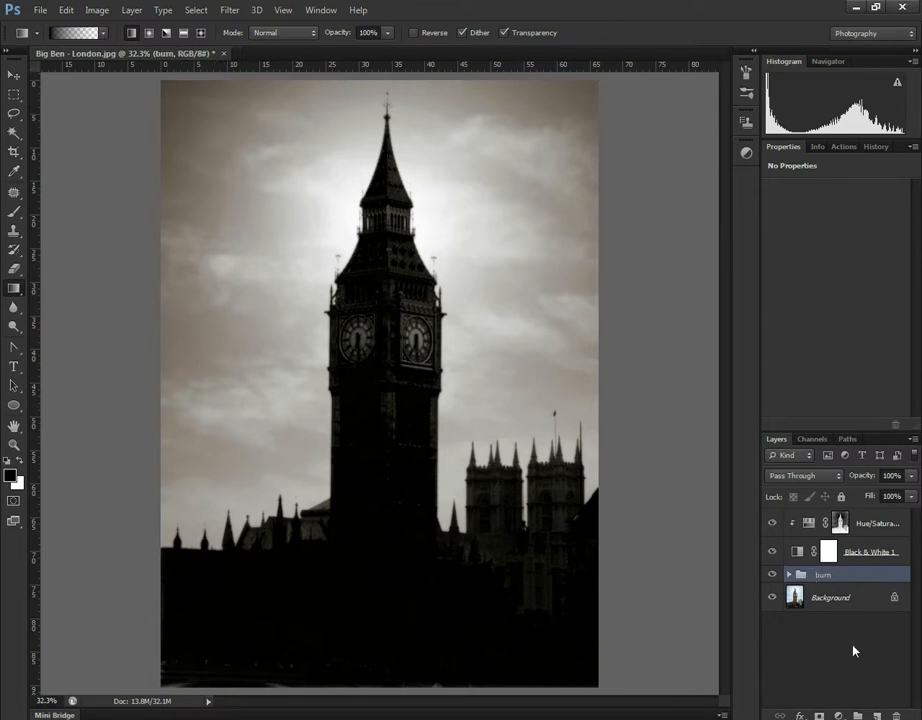
Mask the burn group with an elliptical selection spanning the whole photo, feathered 500 px, and invert the mask.
left_click(820, 715)
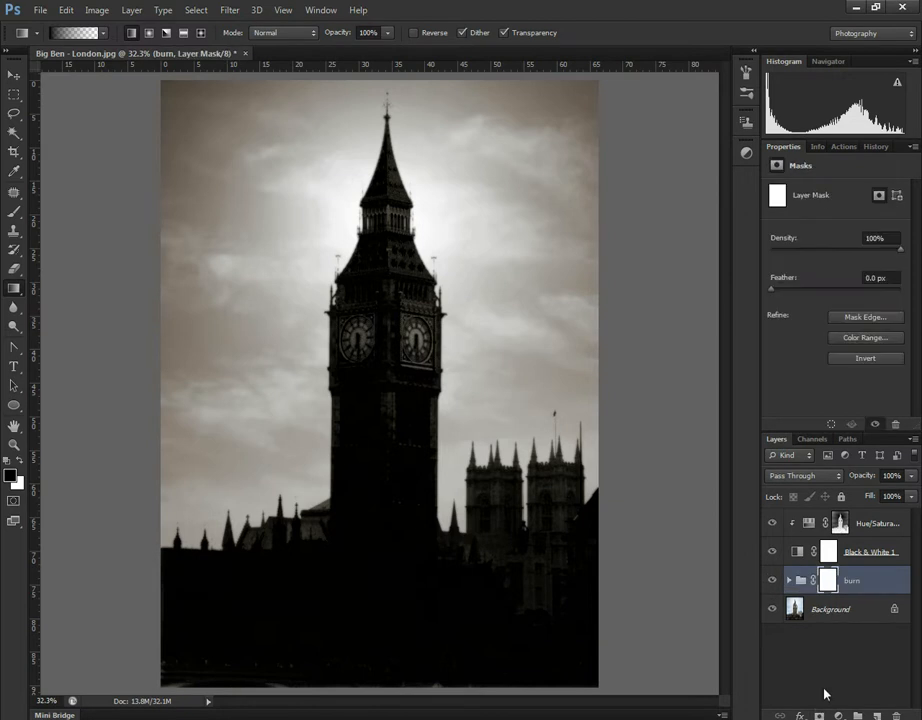
key("ctrl+z")
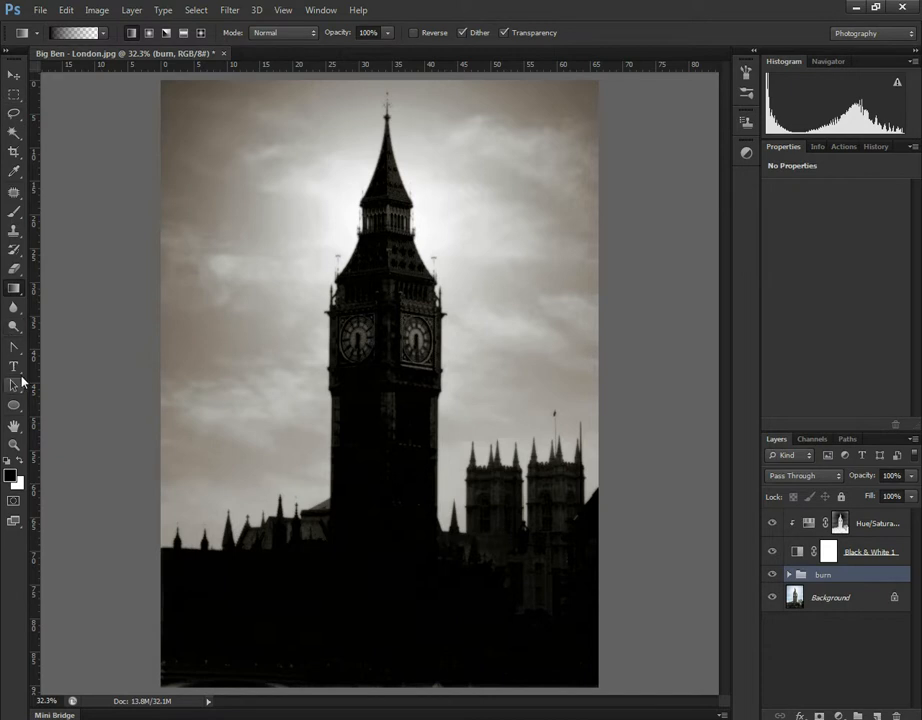
left_click_drag(14, 95, 74, 106)
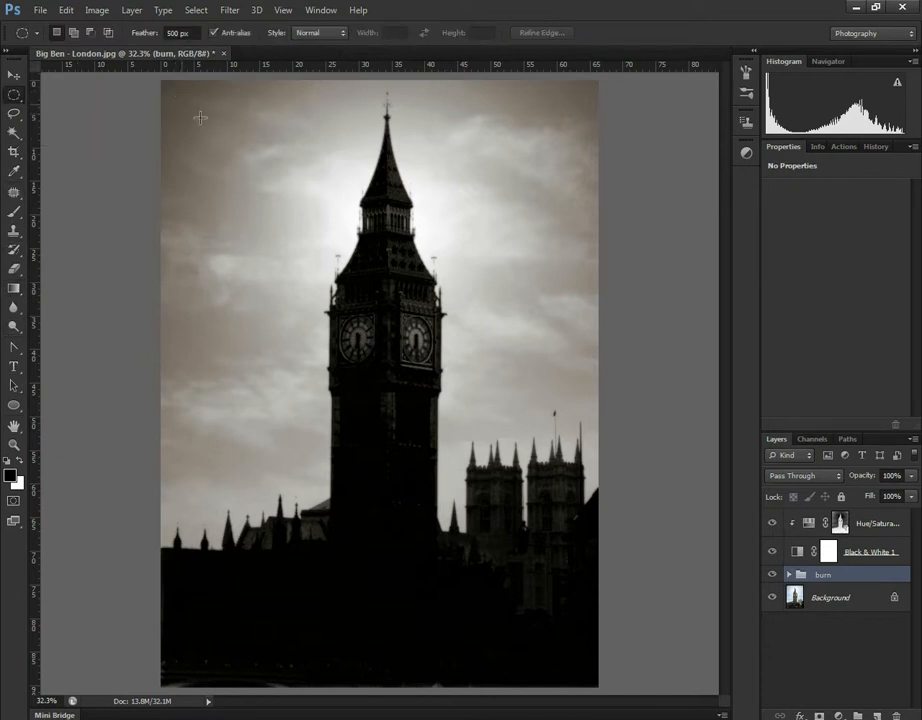
left_click_drag(161, 80, 595, 683)
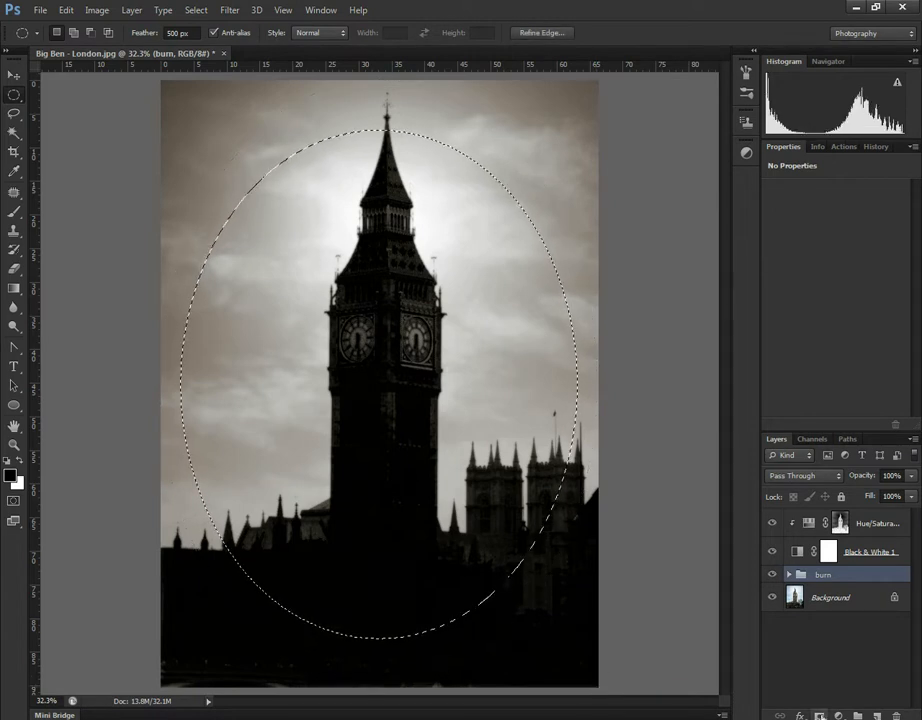
left_click(819, 716)
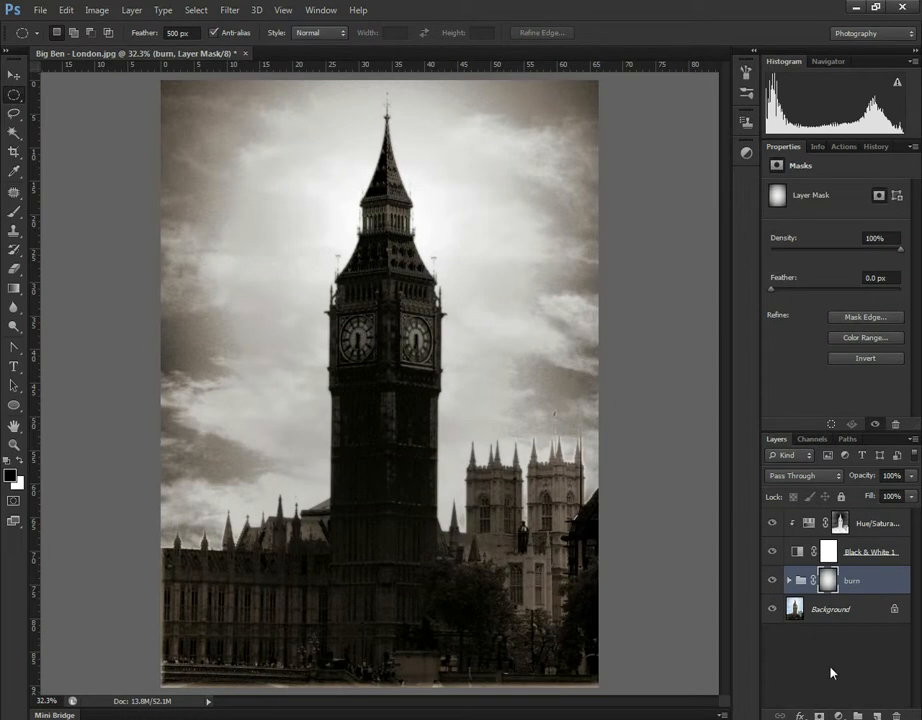
key("ctrl+i")
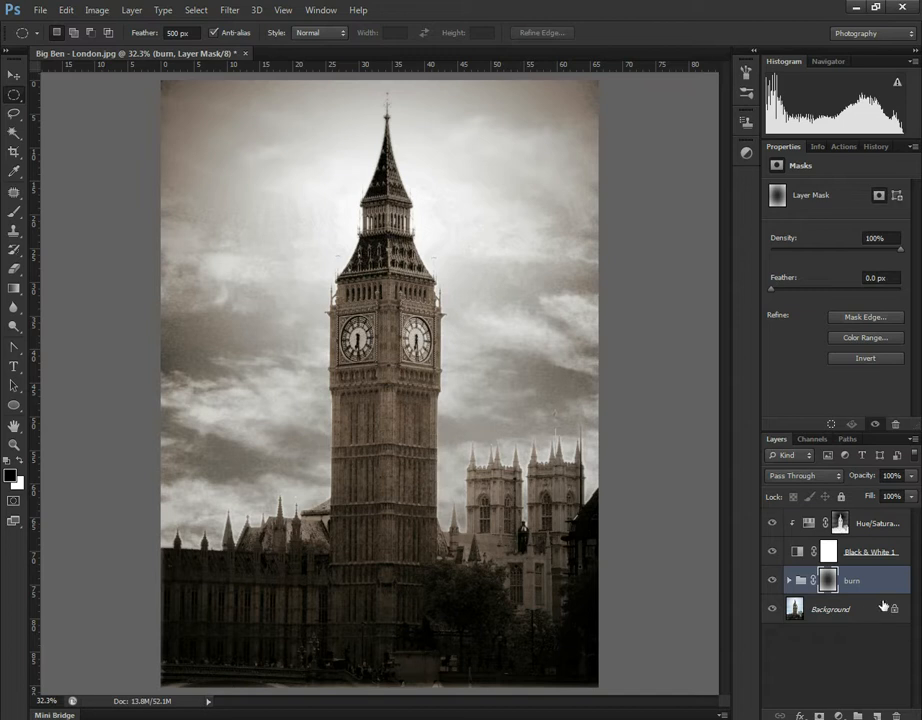
Duplicate the Background layer, place the copy above the burn group and set its blend mode to Overlay.
left_click(864, 611)
left_click_drag(864, 611, 875, 714)
left_click_drag(858, 611, 855, 578)
key("ctrl+z")
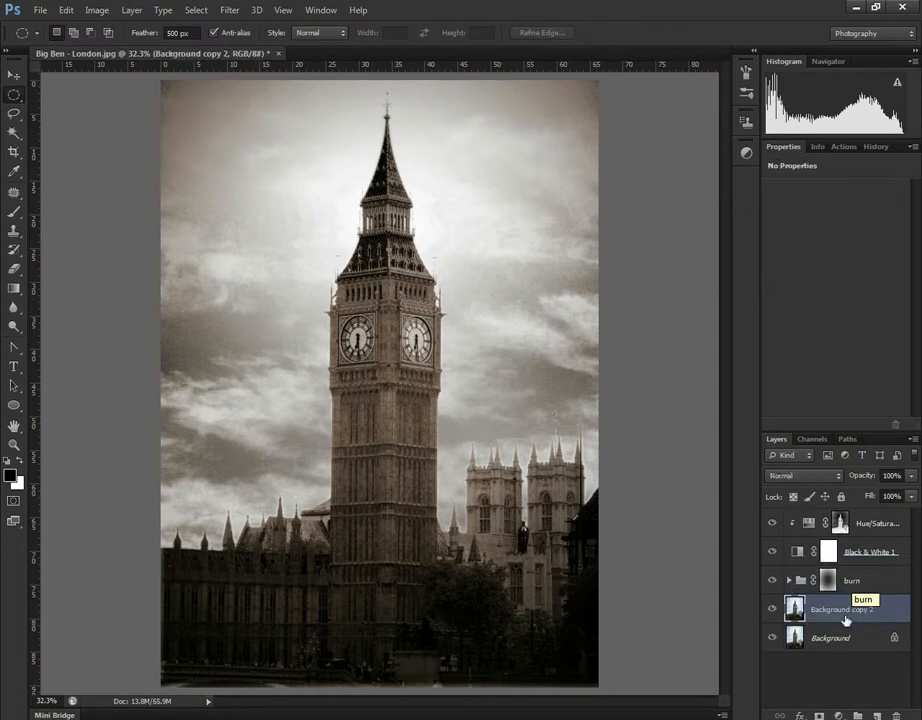
left_click_drag(848, 611, 857, 571)
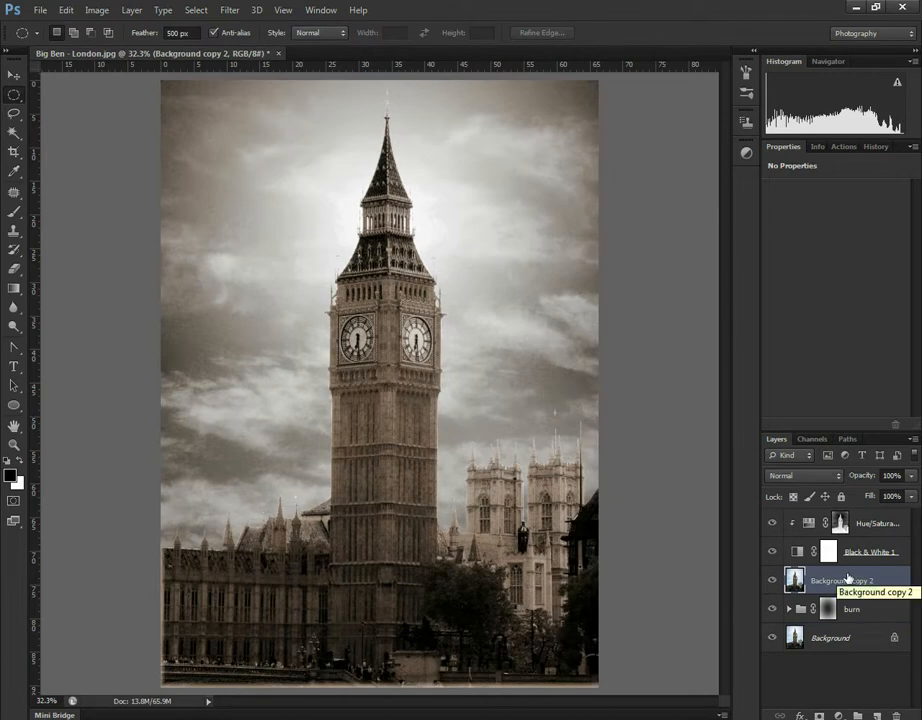
left_click(820, 477)
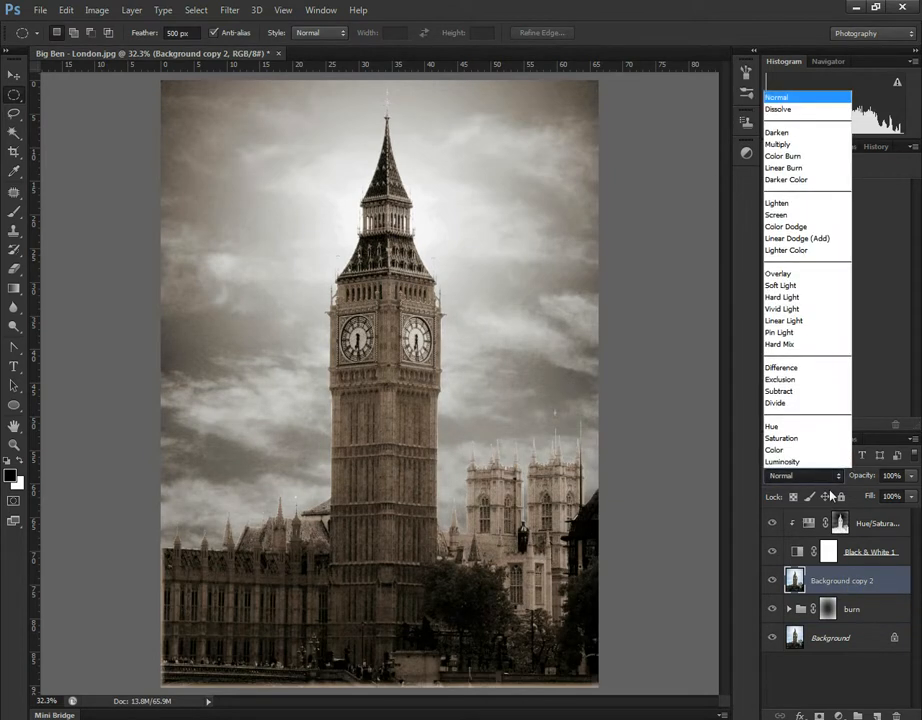
left_click(790, 275)
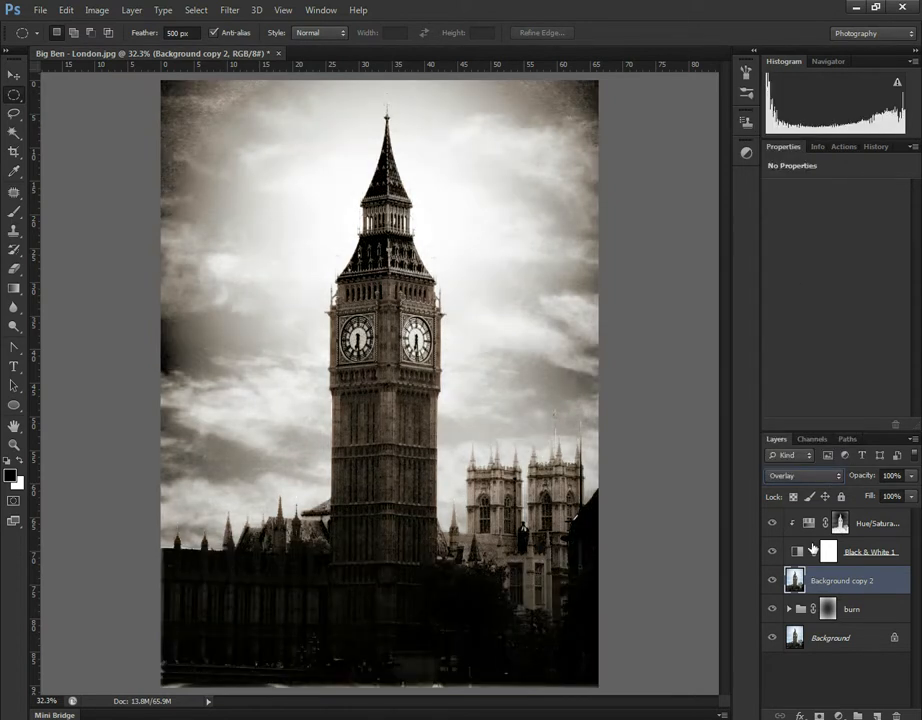
Apply a Lens Blur to Background copy 2 with radius 33, blade curvature 59 and rotation 97.
left_click(229, 10)
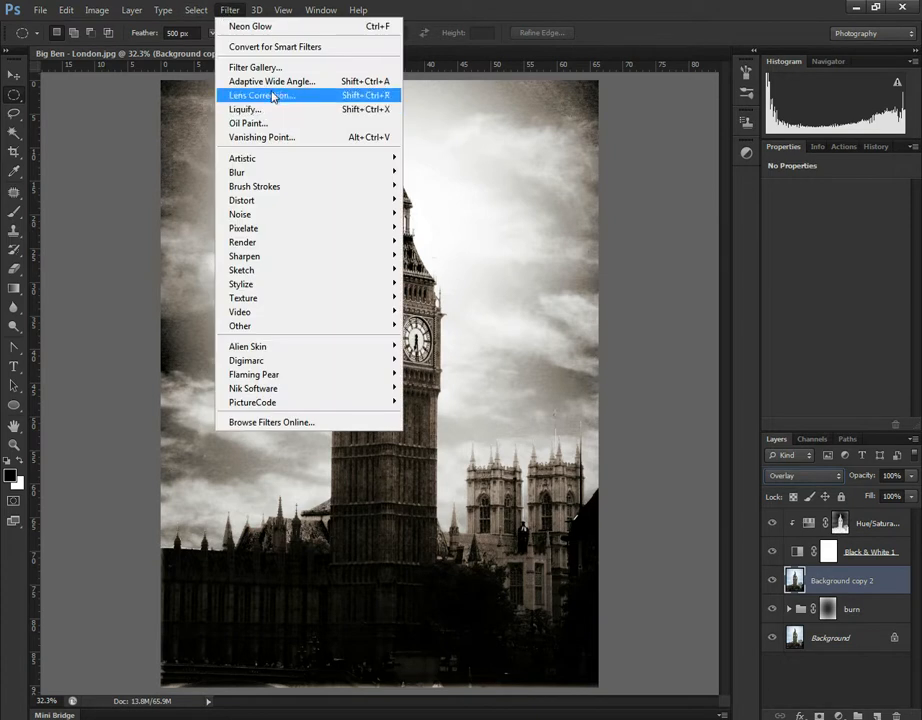
mouse_move(275, 175)
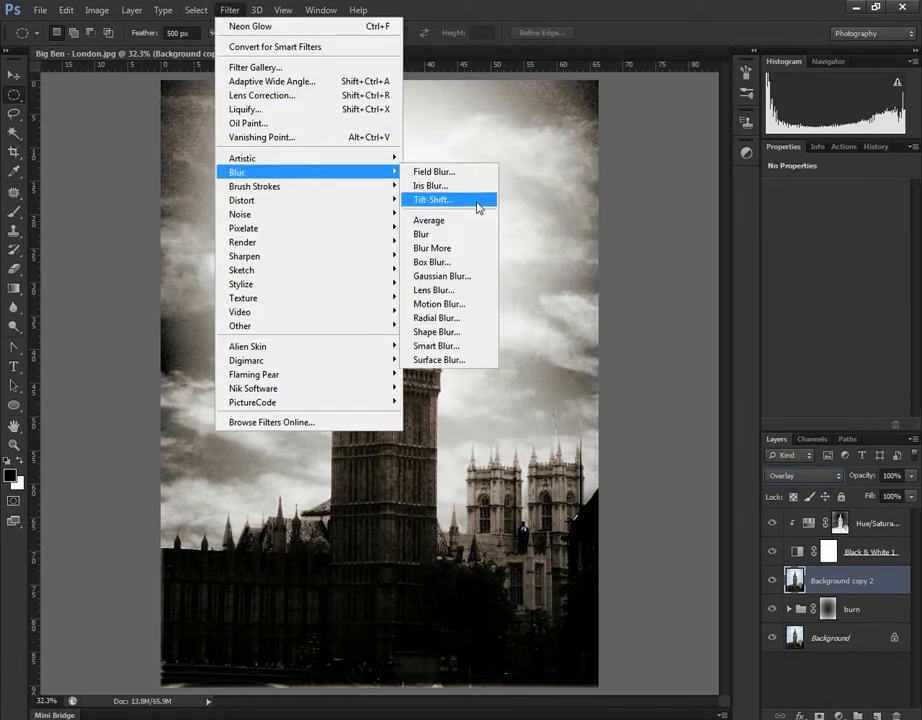
left_click(538, 299)
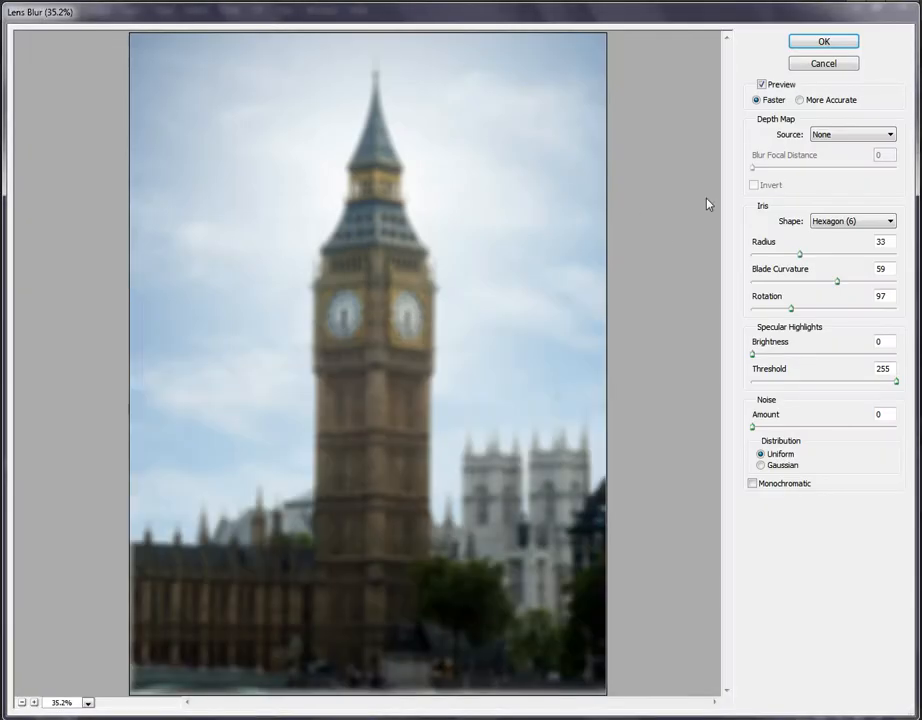
left_click(824, 41)
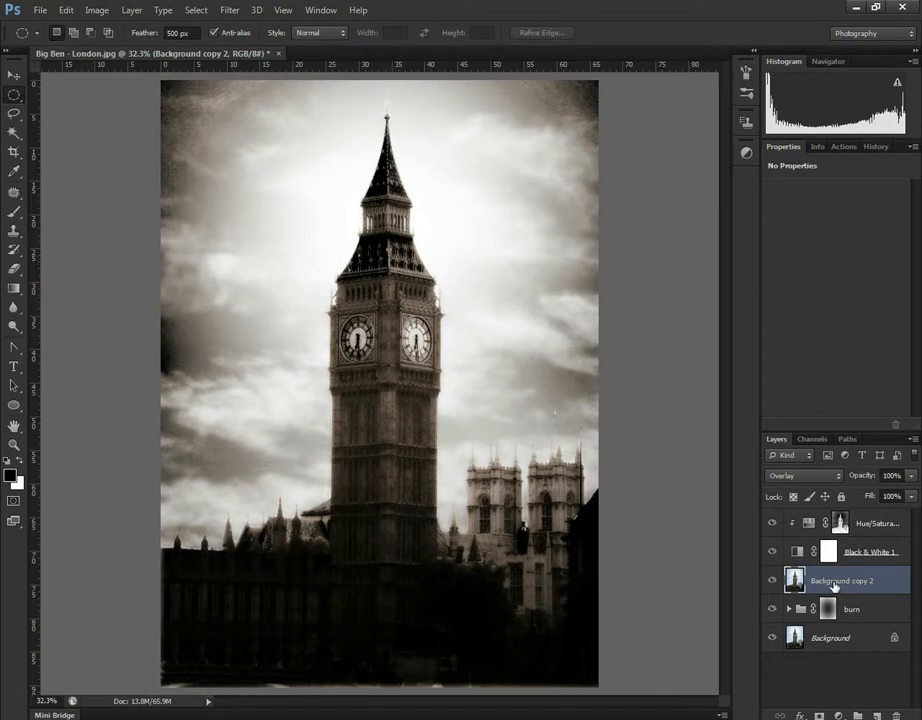
Add a Hue/Saturation adjustment above Background copy 2 with hue -10 and saturation -50.
left_click(838, 716)
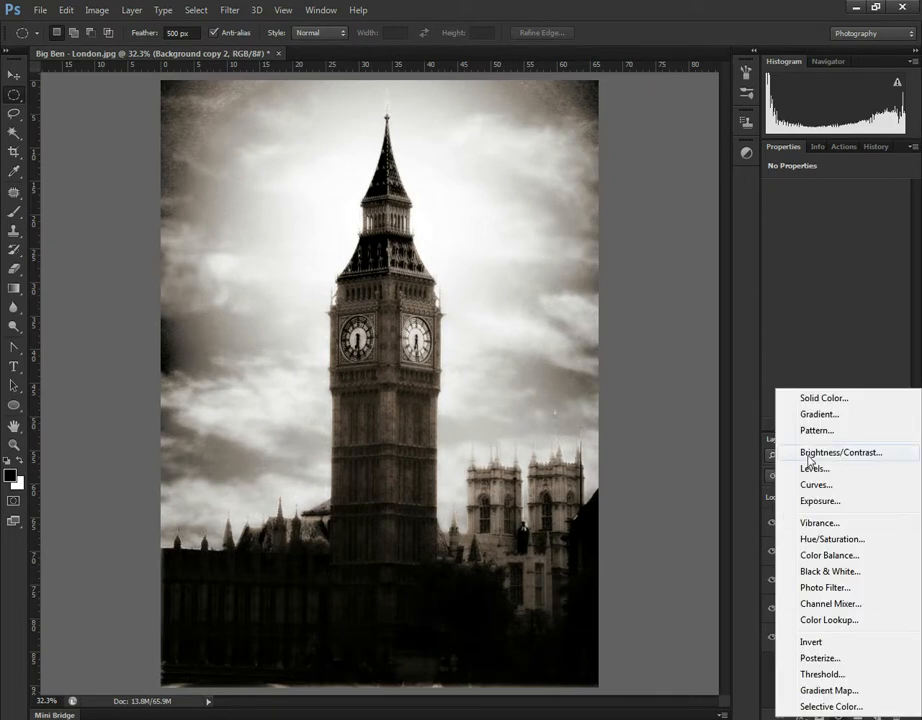
left_click(831, 541)
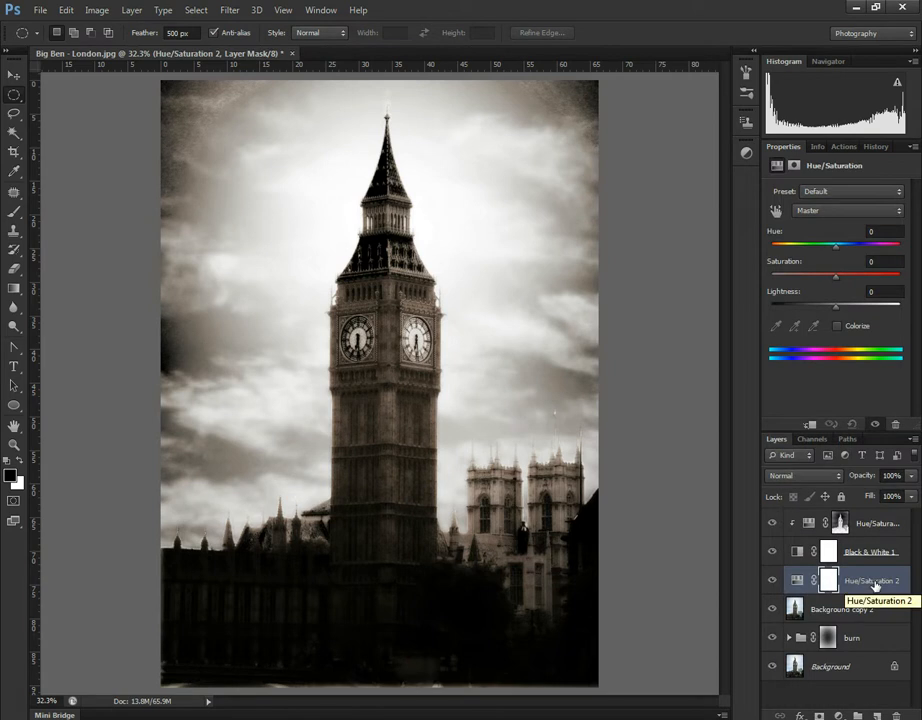
left_click(873, 231)
type("10")
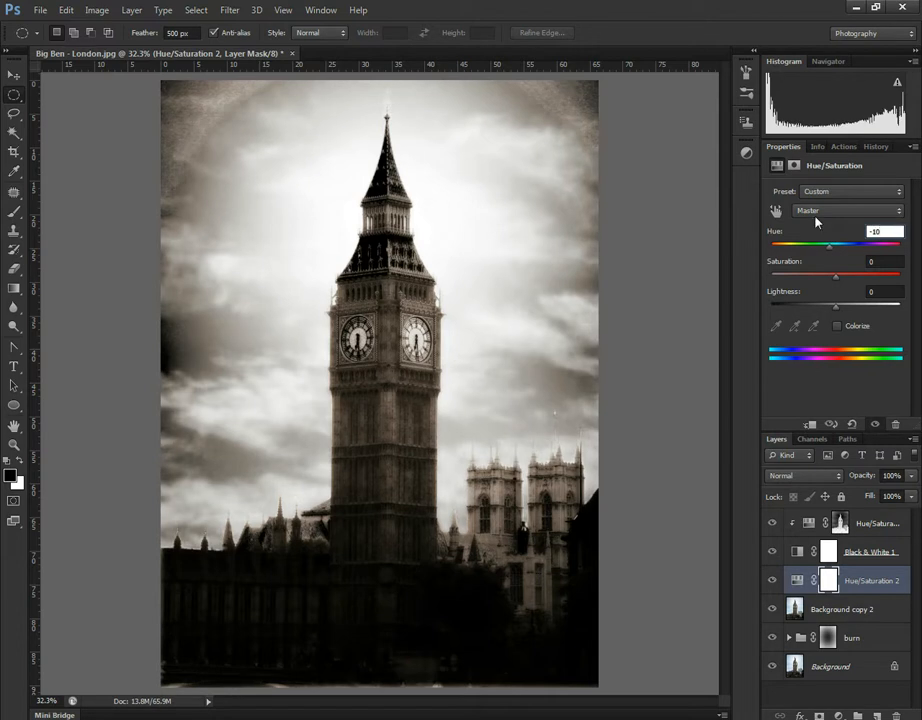
left_click(886, 261)
type("-")
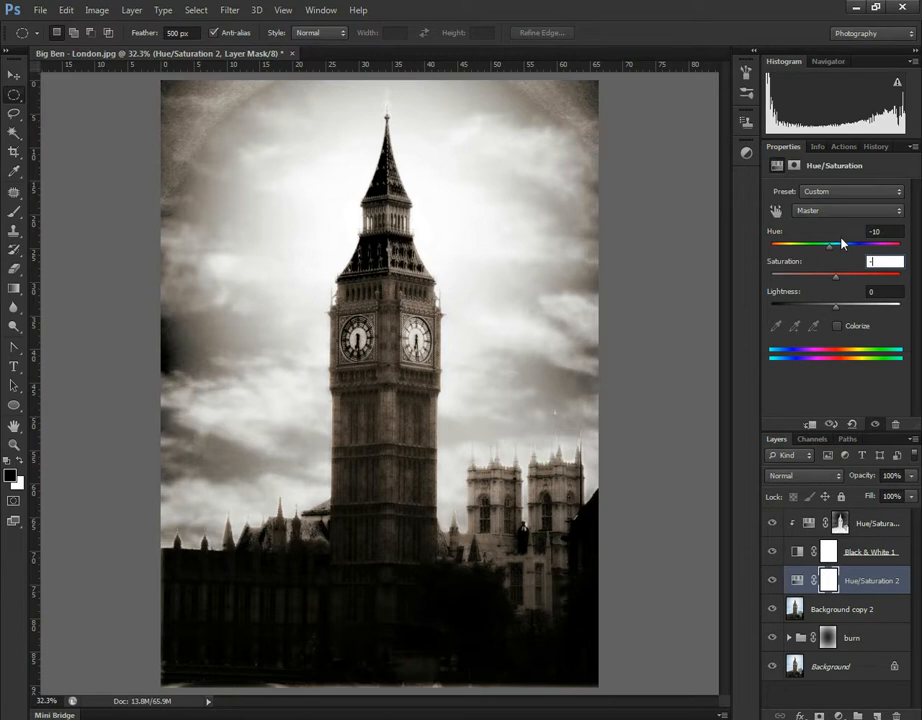
type("50")
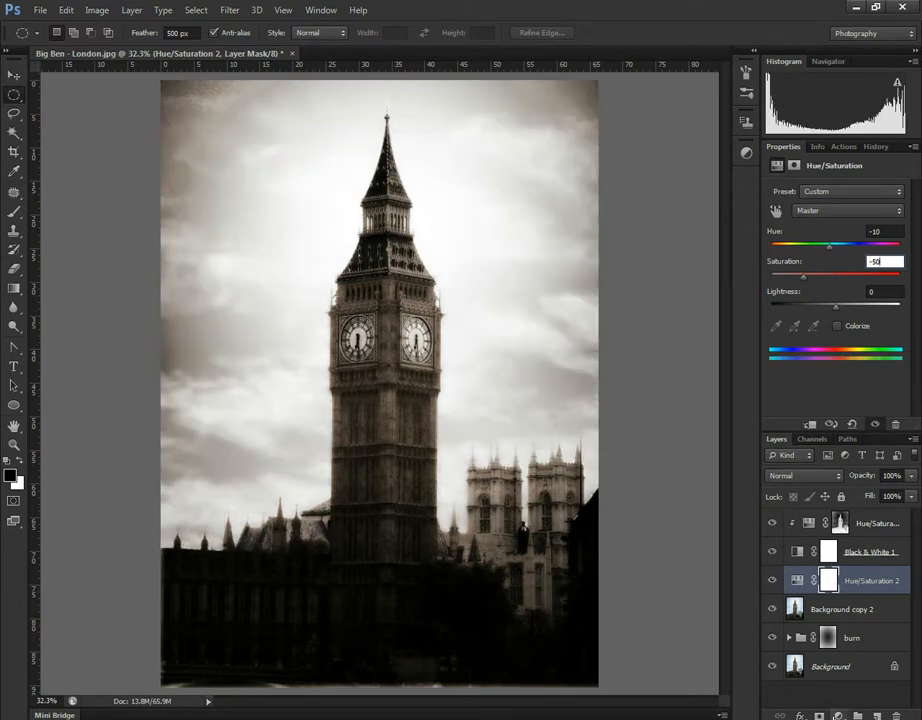
Duplicate the blurred Overlay layer twice to stack three copies above the burn group.
left_click(830, 609)
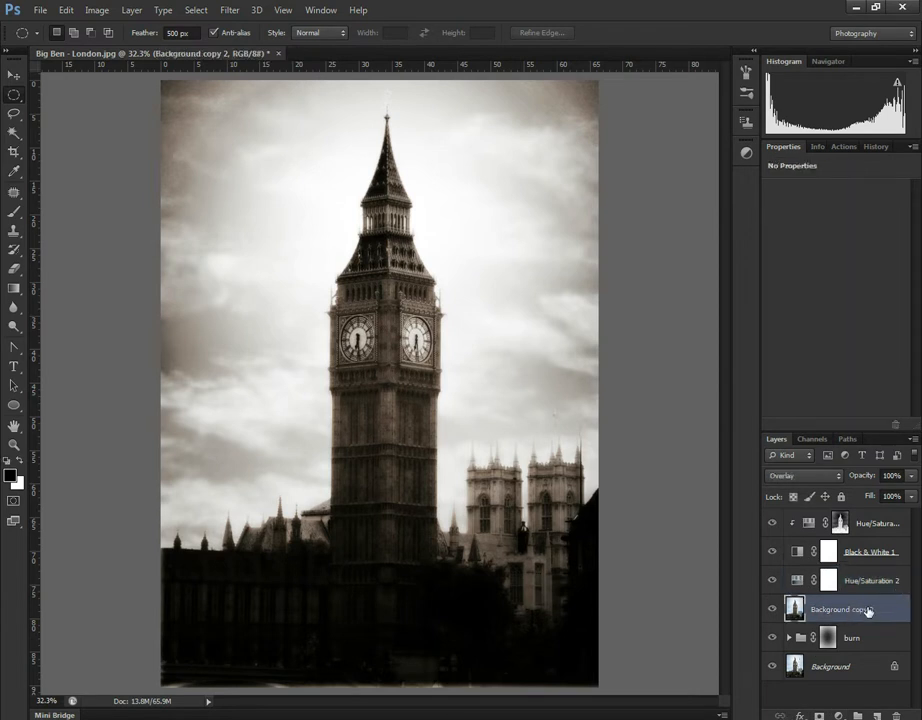
left_click_drag(864, 610, 877, 715)
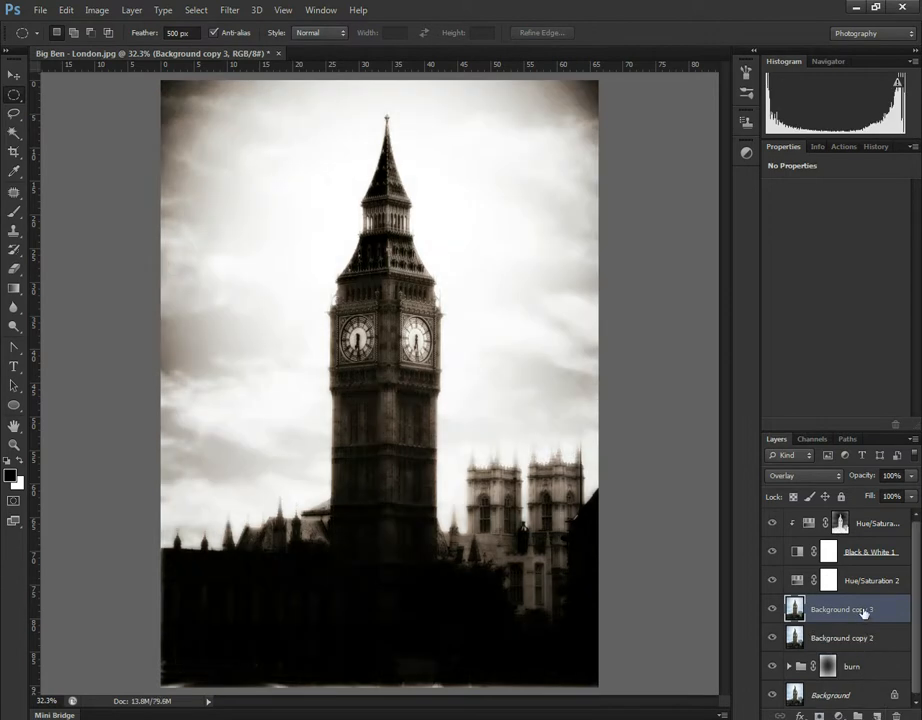
left_click_drag(864, 612, 877, 715)
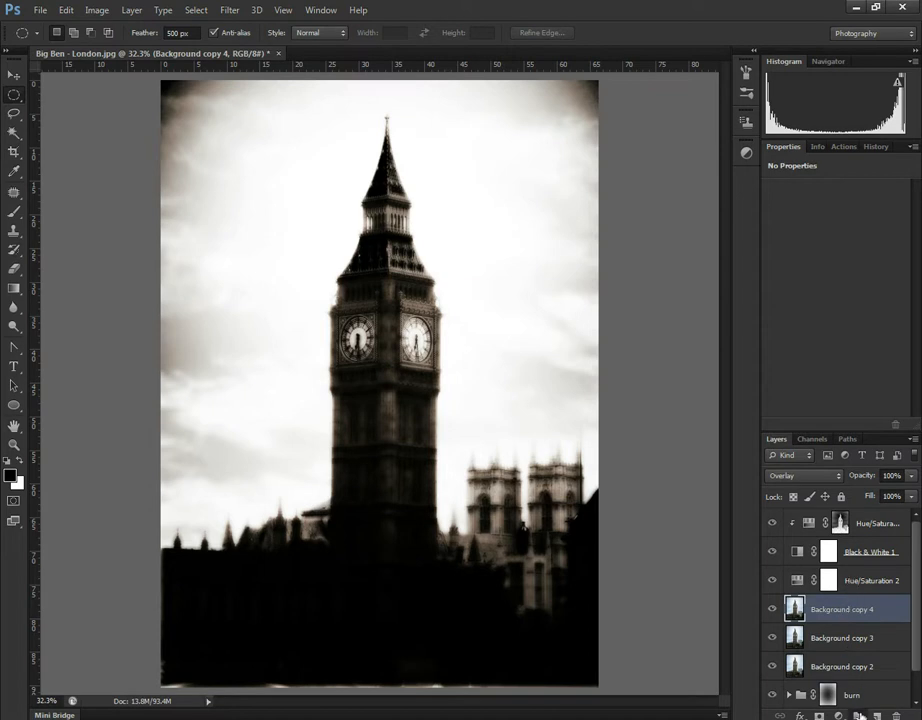
Group the three blurred Background copies as "fog" and clip the Hue/Saturation 2 adjustment to that group.
key("ctrl+g")
left_click(840, 627)
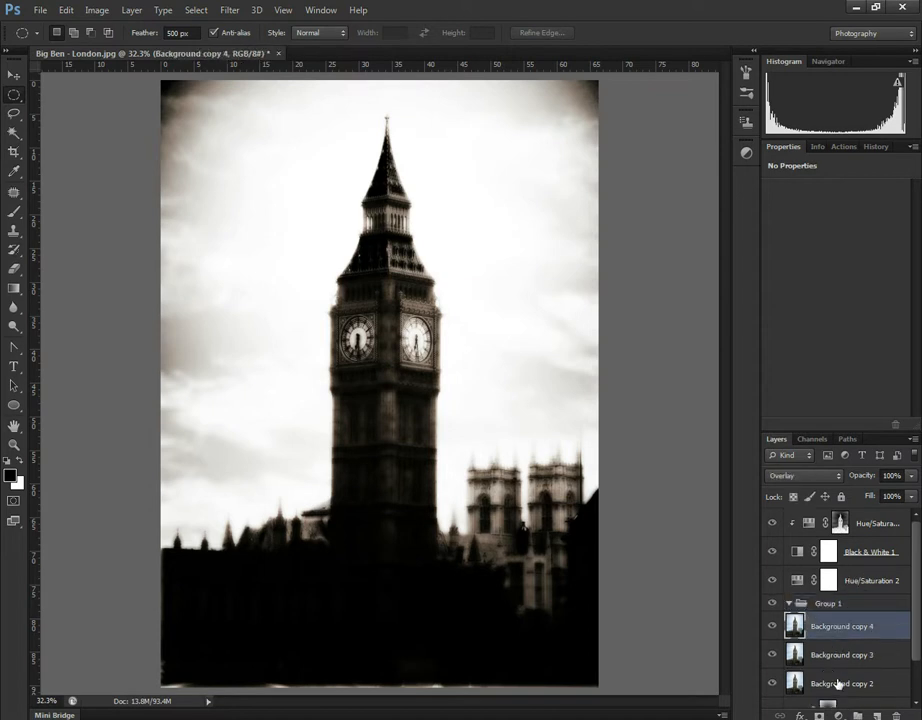
left_click(840, 683, "shift")
left_click_drag(842, 628, 795, 605)
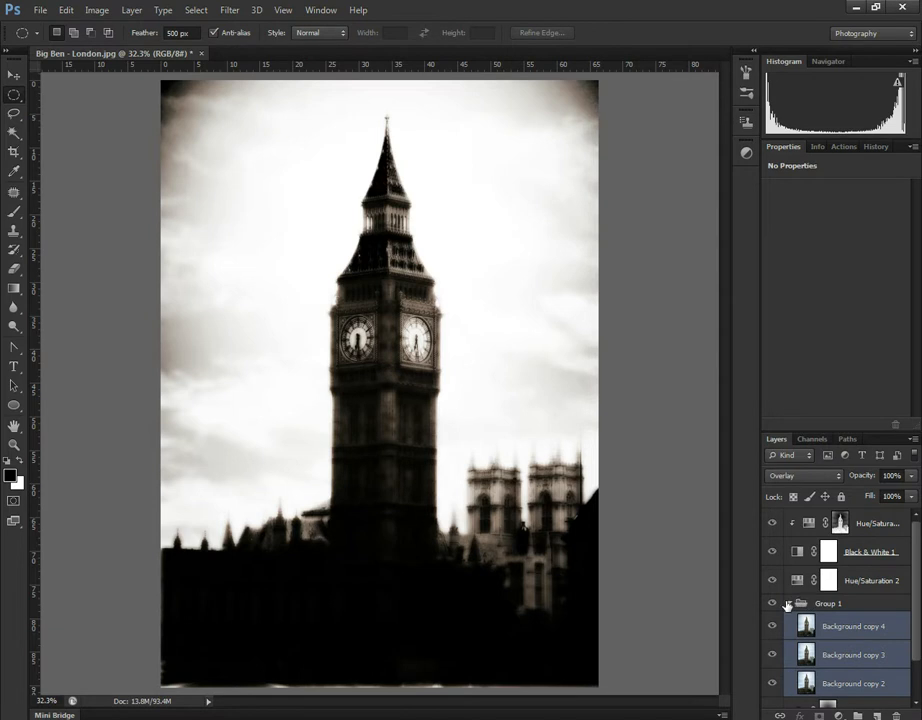
left_click(789, 604)
double_click(827, 604)
type("fog")
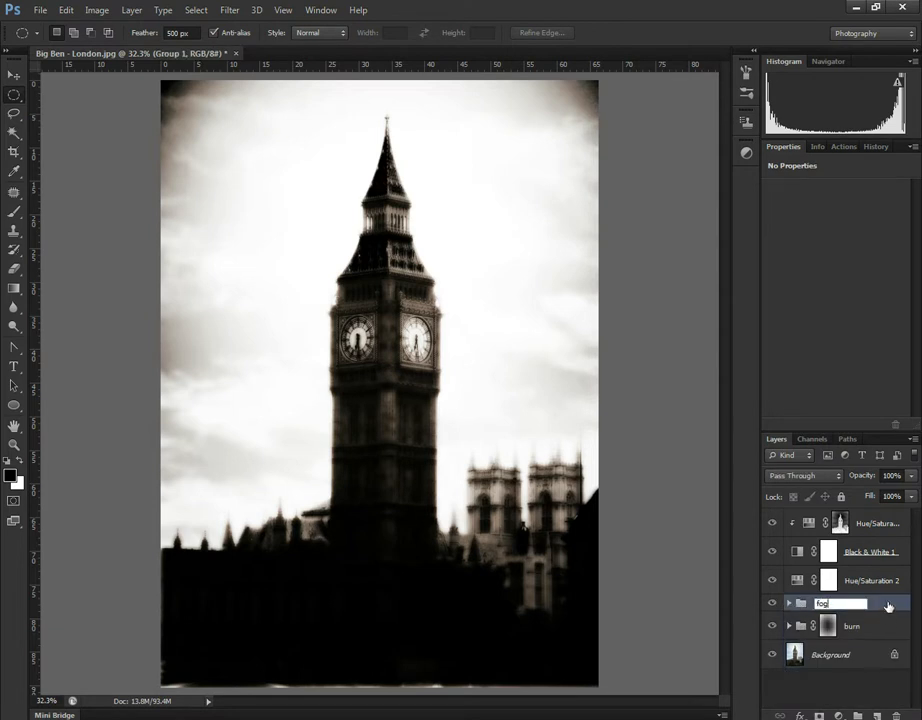
left_click(834, 584)
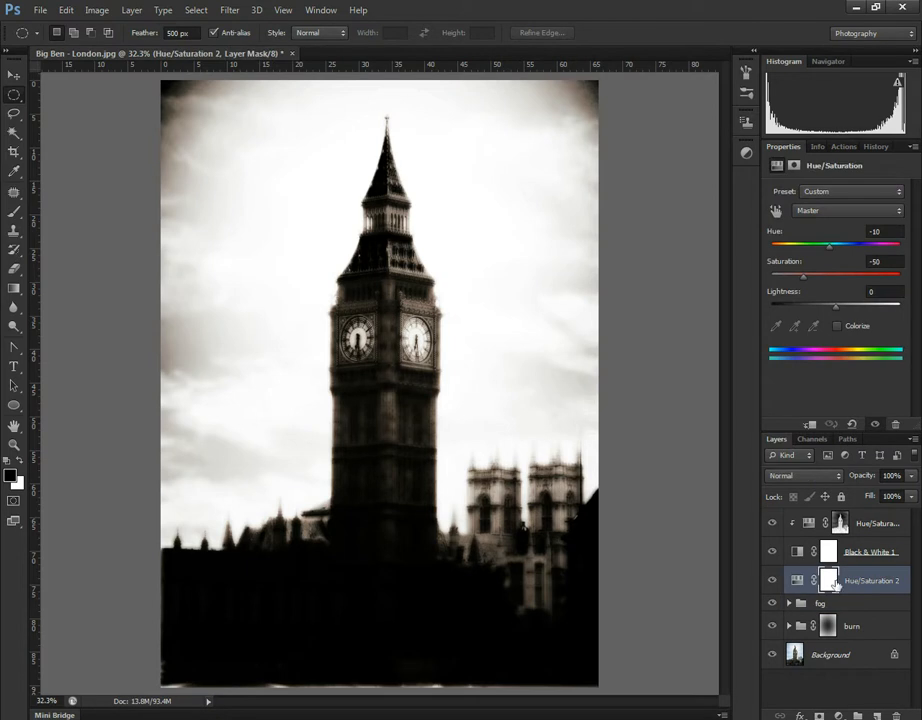
left_click(810, 425)
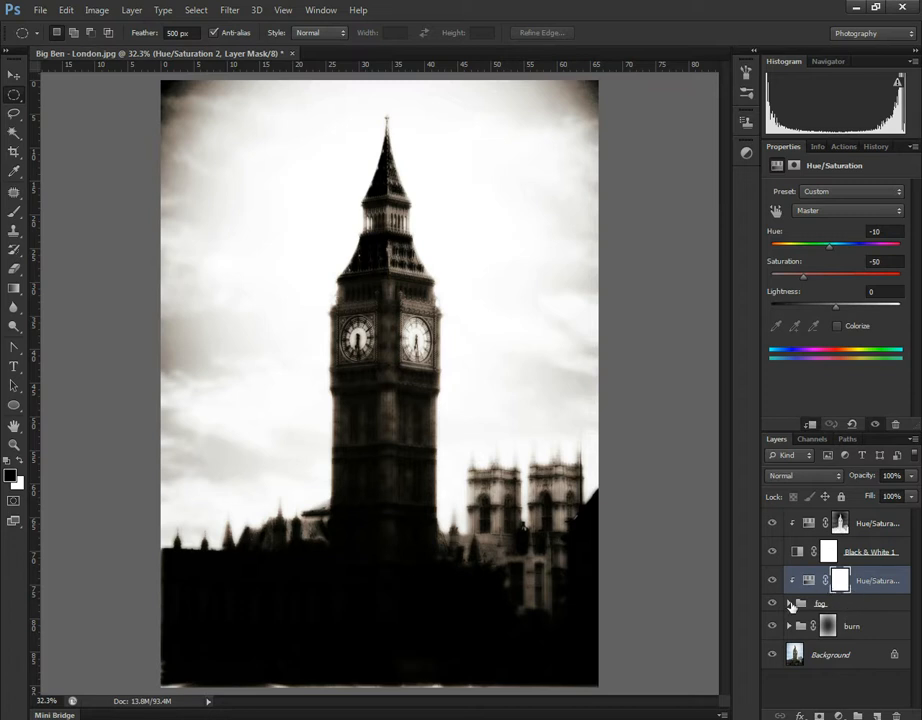
left_click(832, 605)
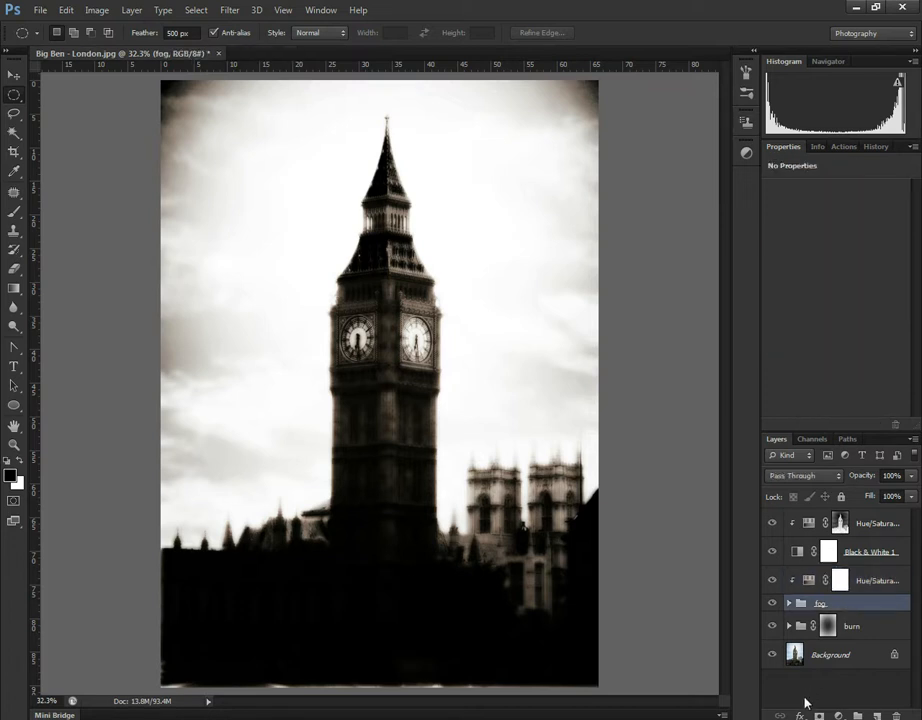
left_click(818, 716)
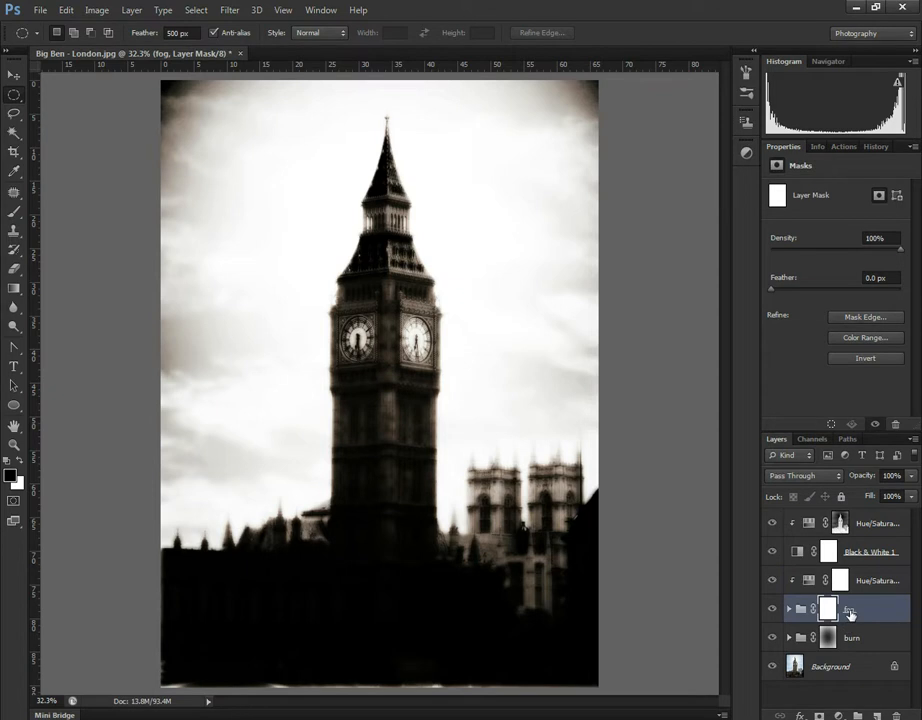
key("ctrl+z")
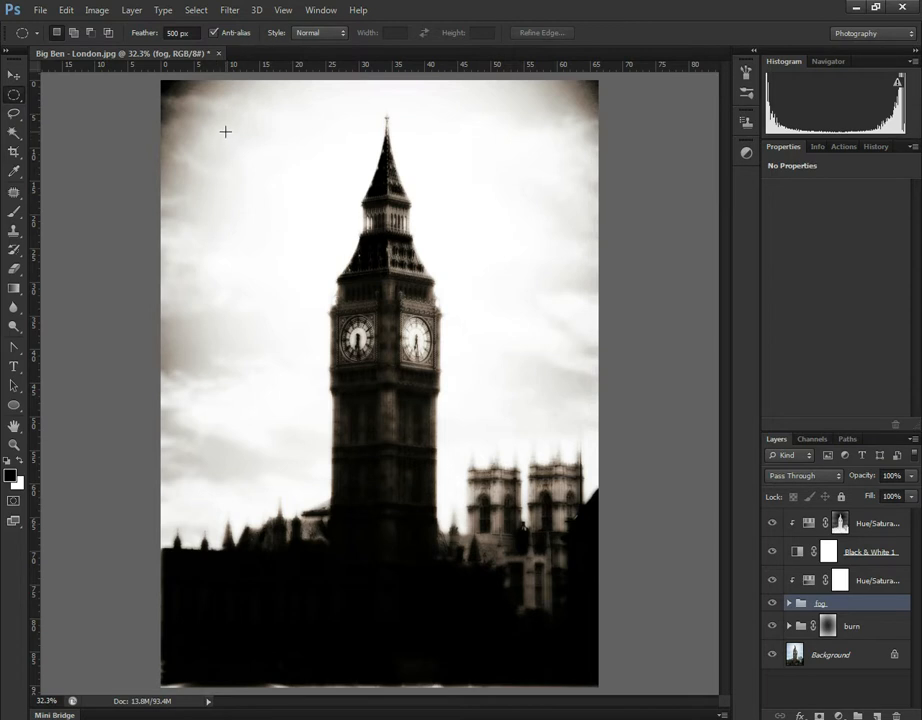
Mask the fog group with a large 500 px feathered ellipse around the tower and invert the mask so the fog affects the edges.
left_click_drag(225, 130, 546, 643)
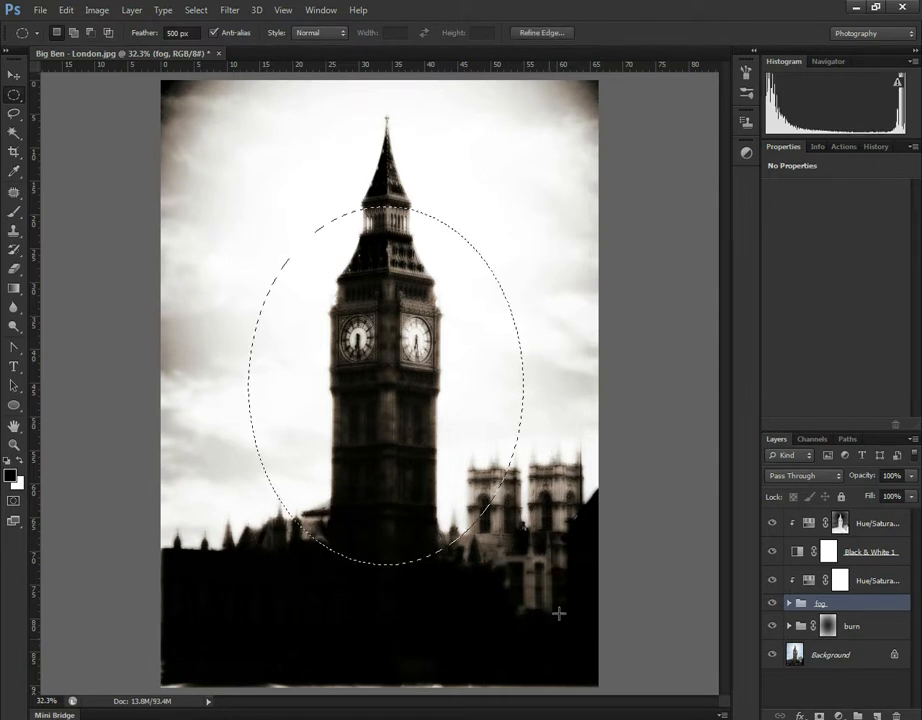
left_click(819, 716)
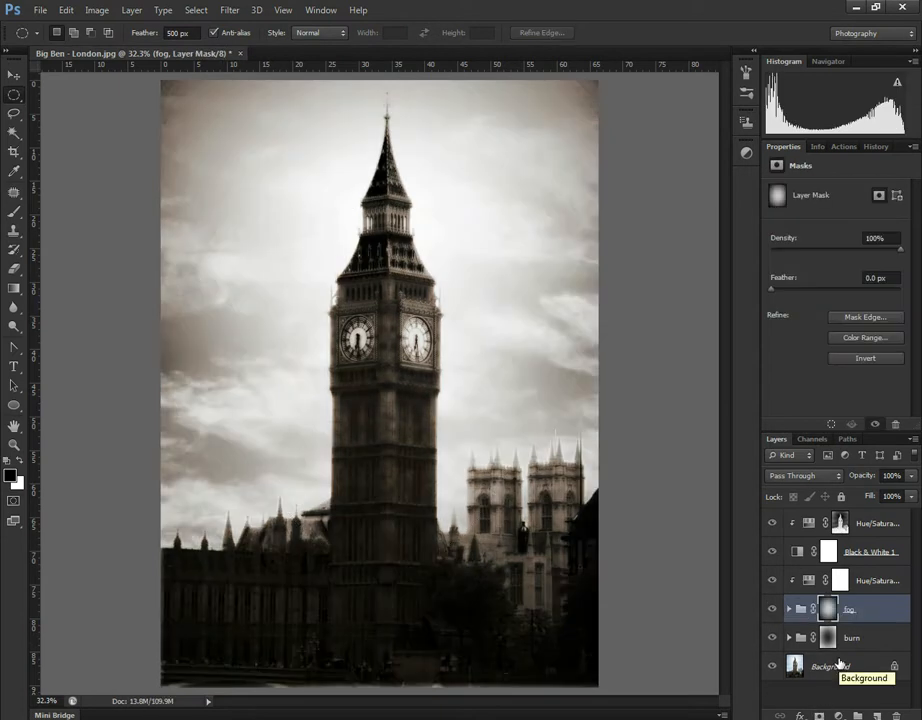
key("ctrl+i")
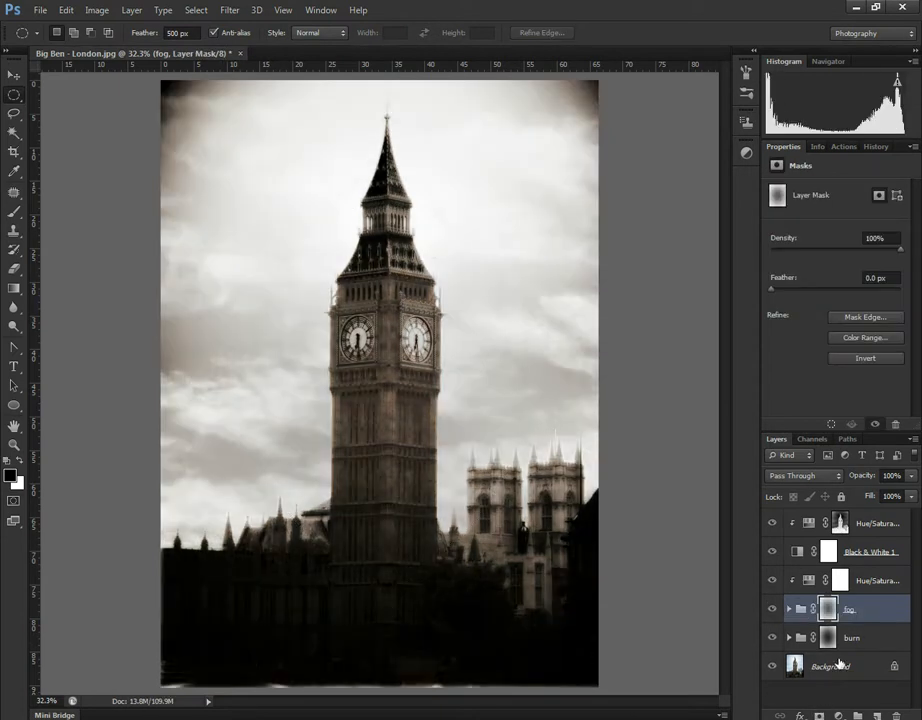
left_click(771, 610)
left_click(771, 610)
Add a new layer at the top of the stack and fill it with black using the Paint Bucket.
left_click(887, 525)
left_click(876, 716)
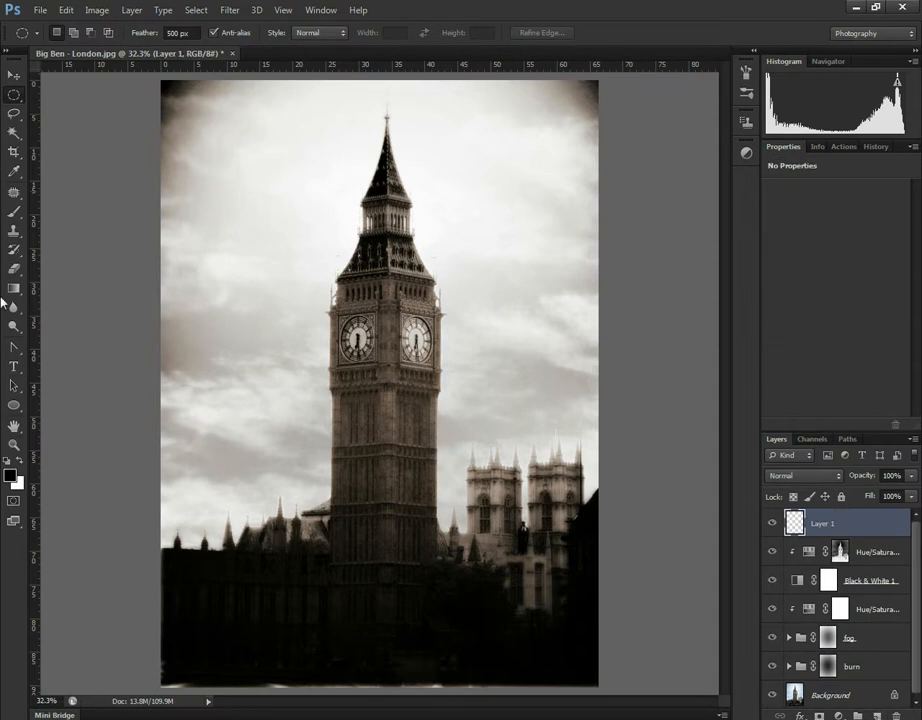
mouse_move(14, 288)
left_mouse_down()
mouse_move(66, 323)
mouse_move(66, 301)
left_mouse_up()
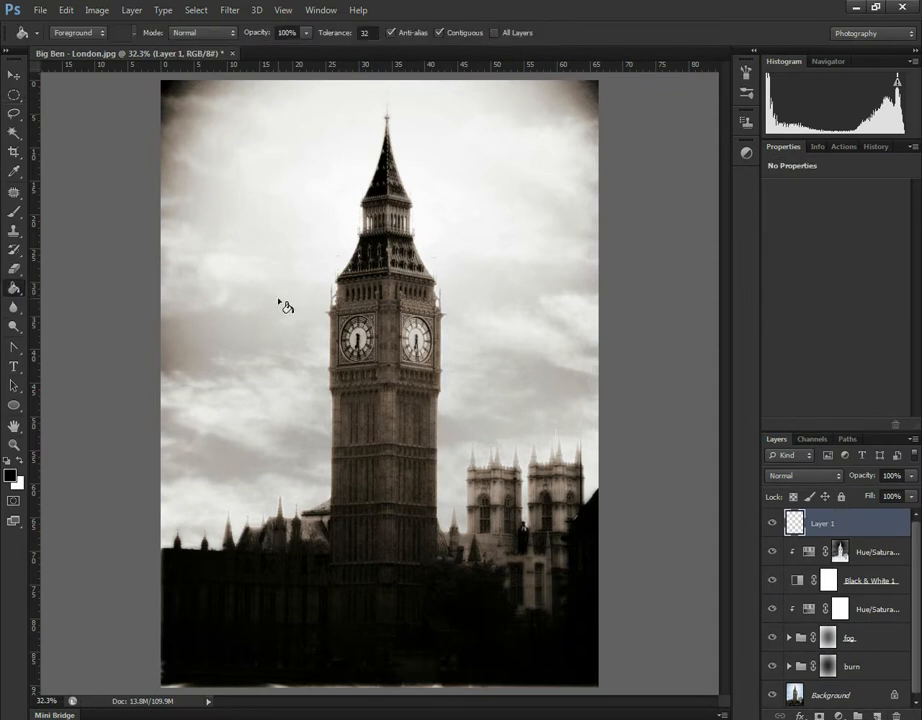
left_click(284, 305)
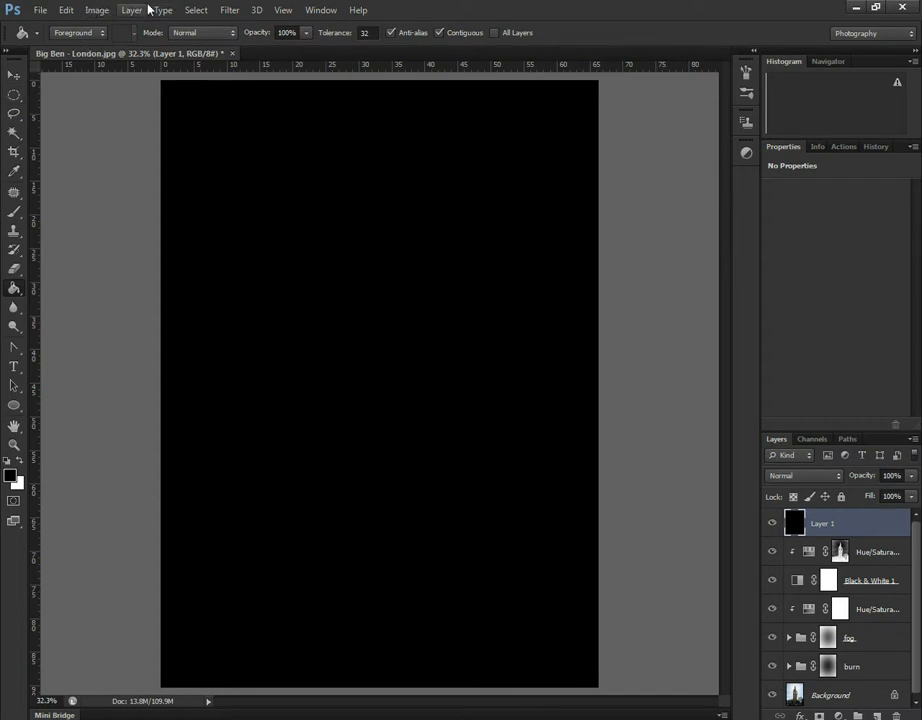
Select the whole canvas and convert the selection to a 200-pixel border.
key("ctrl+a")
left_click(196, 10)
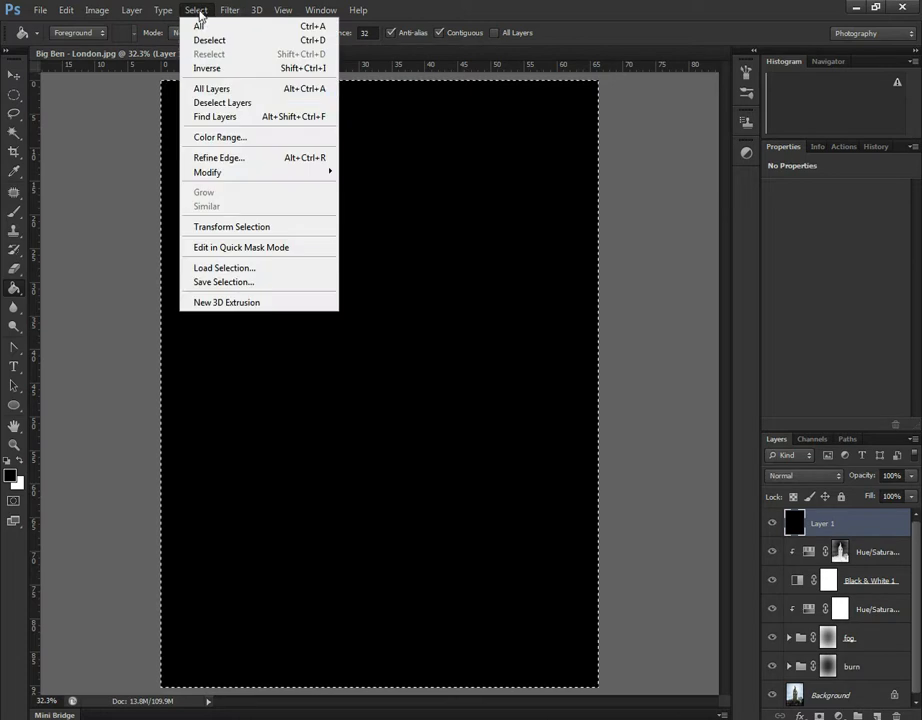
mouse_move(245, 172)
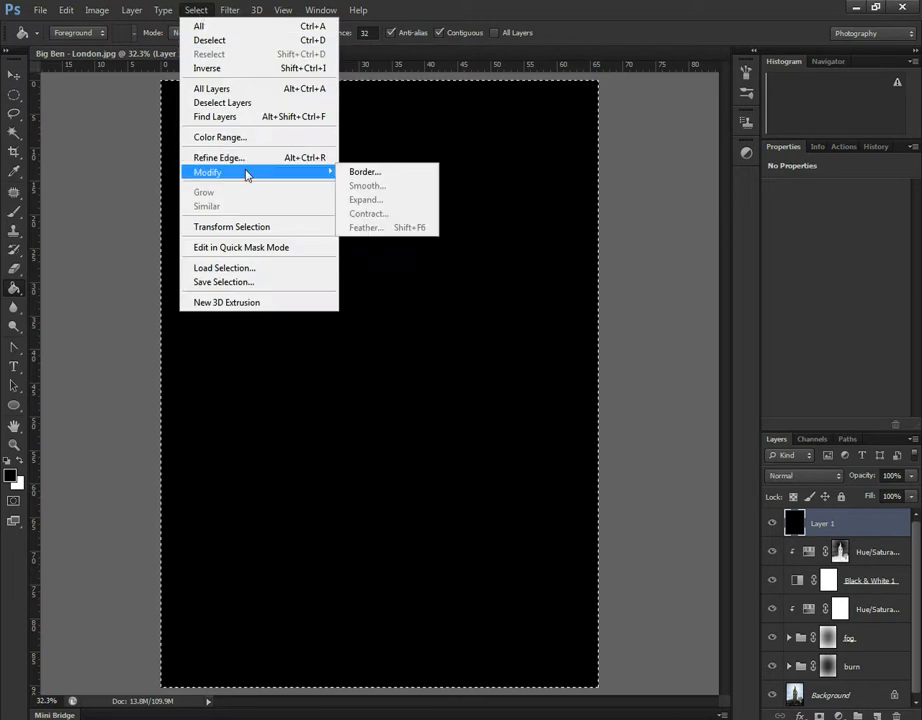
left_click(410, 173)
type("200")
left_click(508, 250)
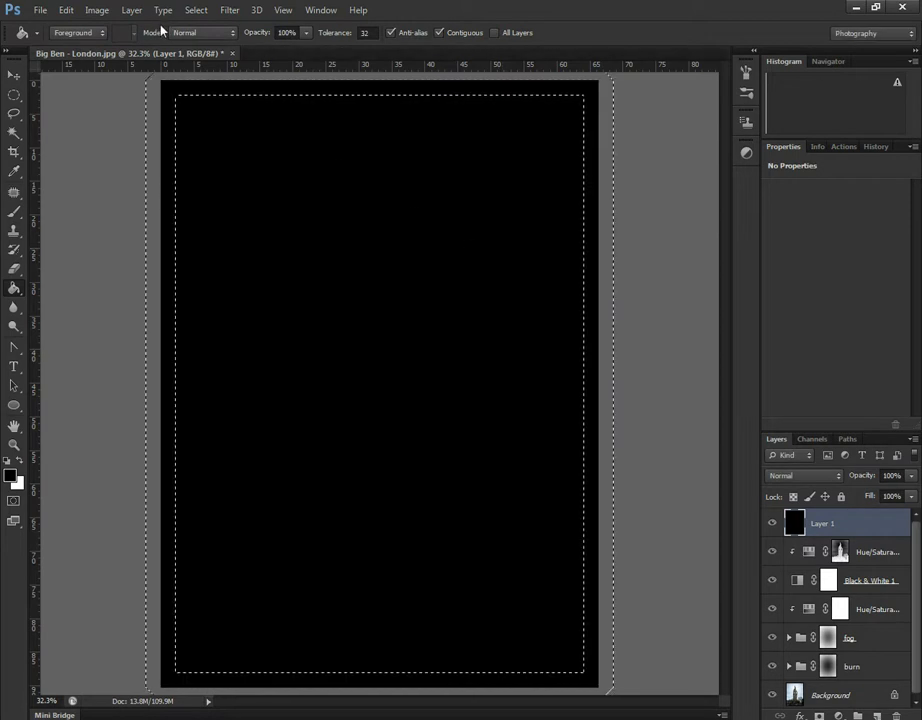
Feather the border selection by 200 pixels and mask the black layer with it to form an edge vignette.
left_click(200, 12)
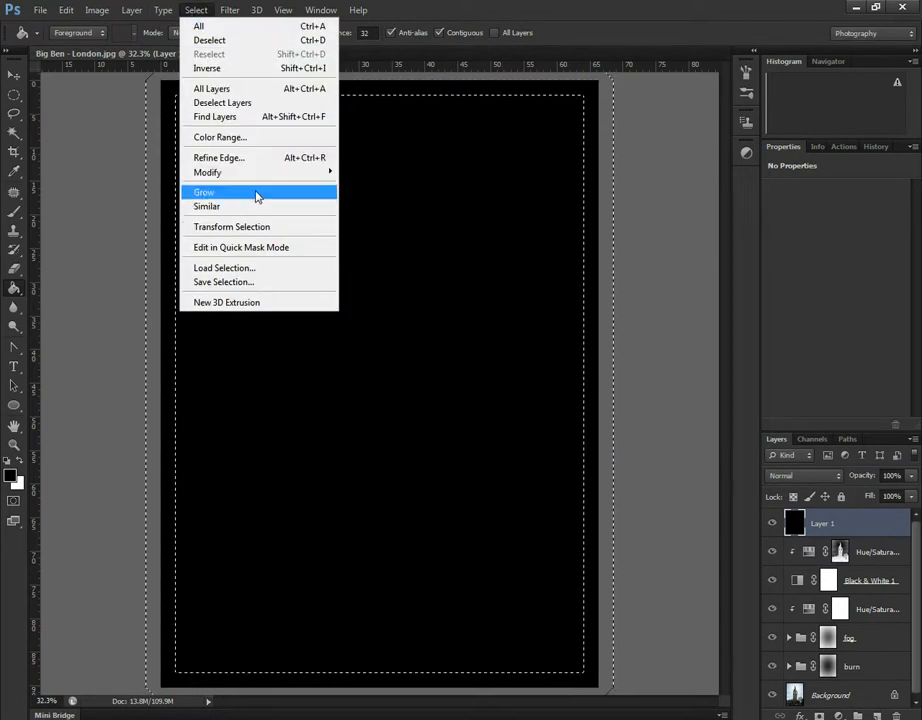
mouse_move(263, 179)
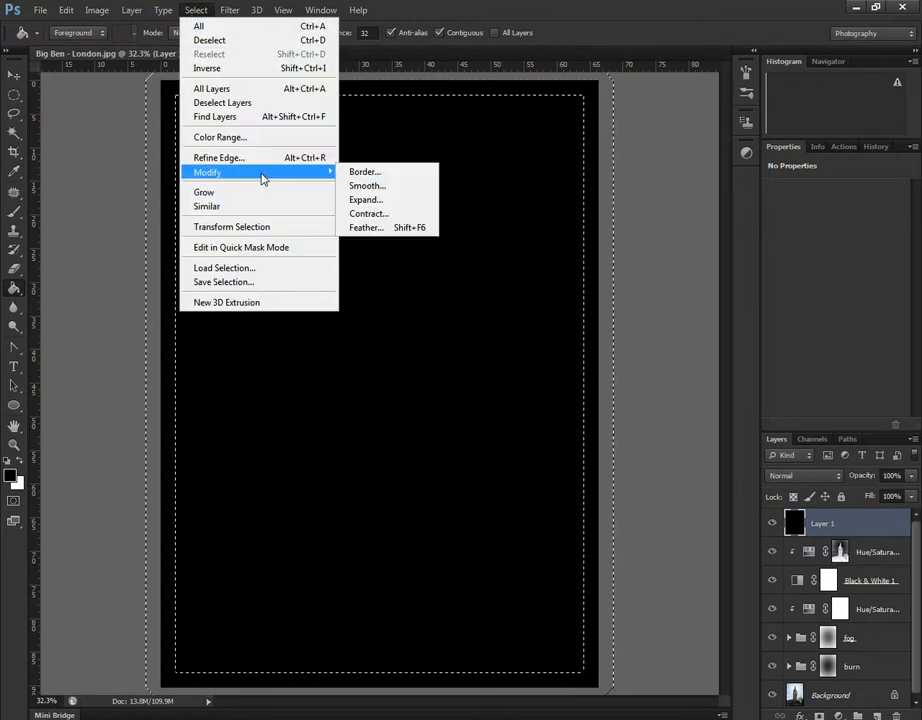
left_click(380, 228)
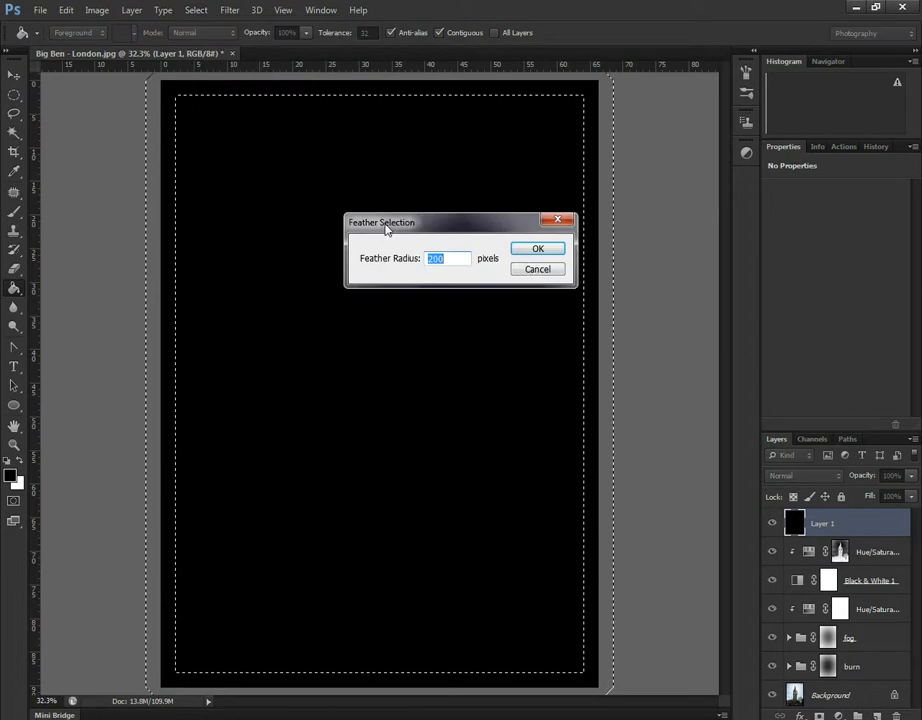
left_click(537, 248)
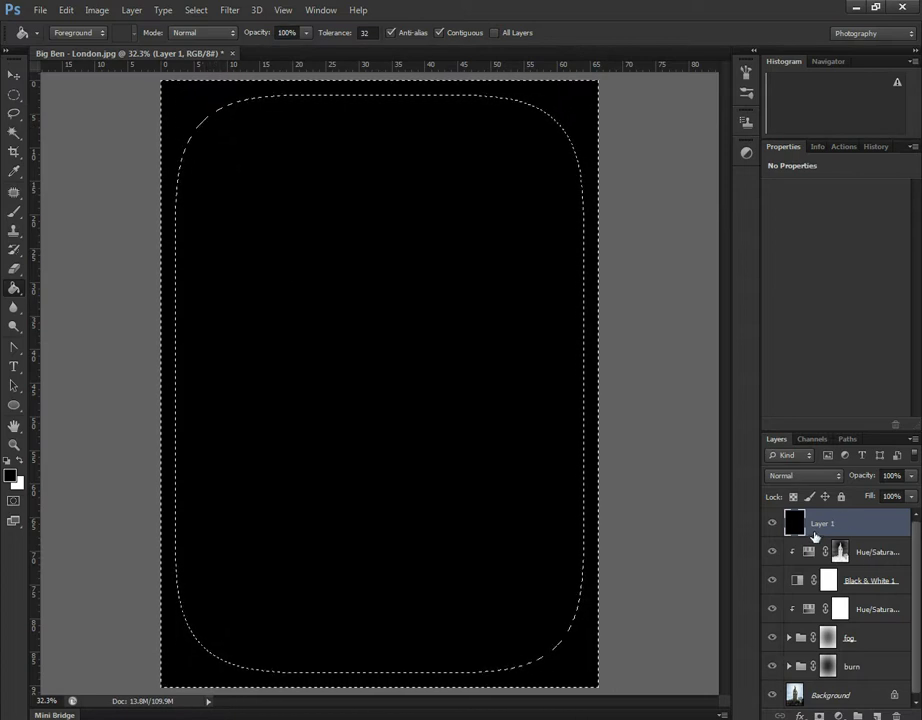
left_click(819, 716, "alt")
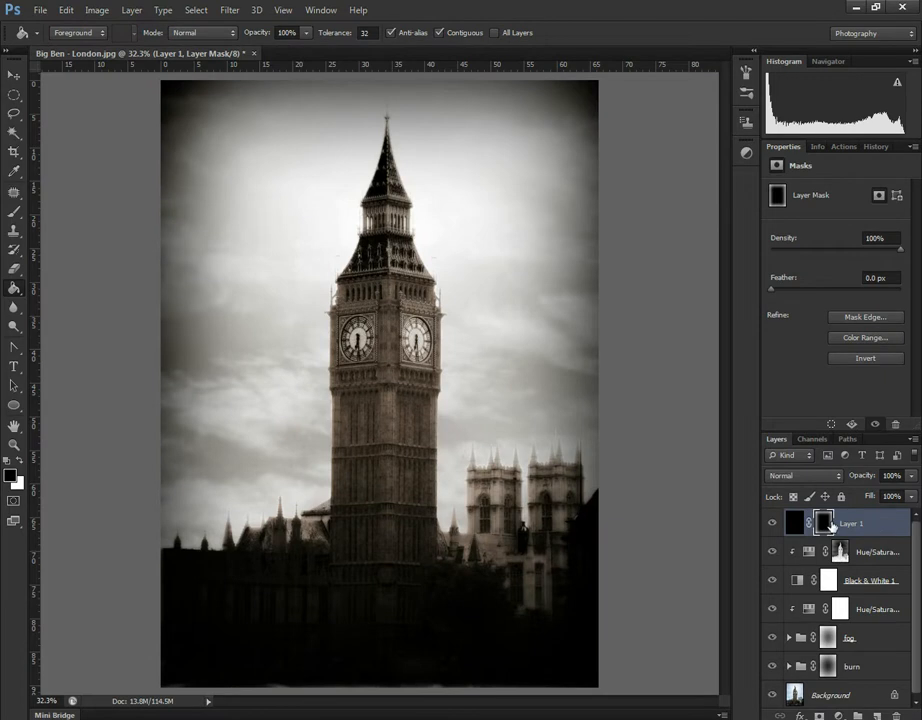
left_click(775, 526)
left_click(775, 526)
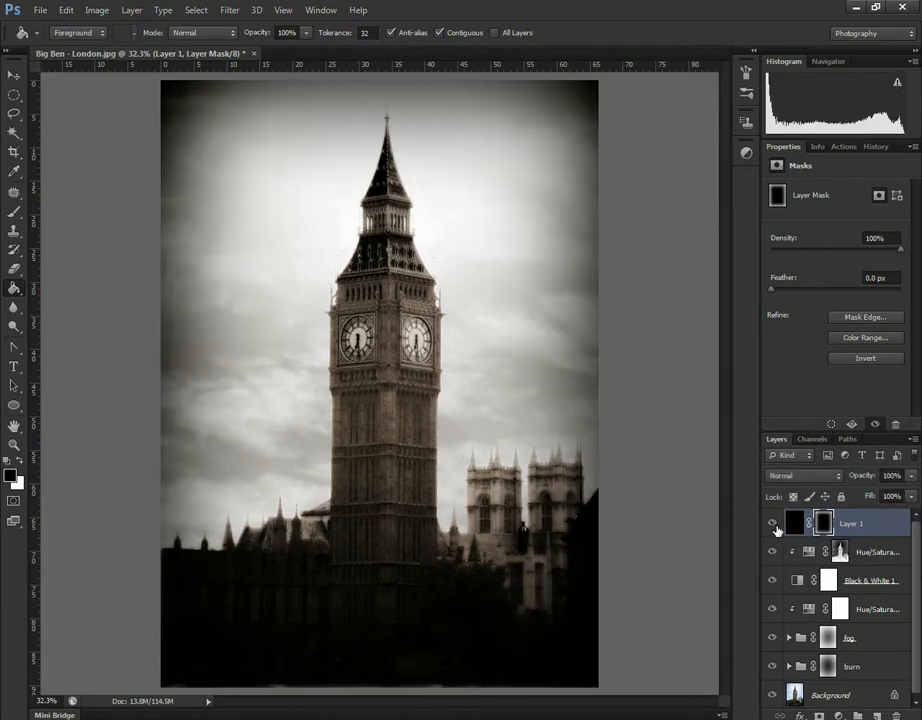
Try Overlay blending on the black vignette layer, return it to Normal and compare the image with the layer hidden.
left_click(820, 478)
left_click(810, 270)
left_click(826, 476)
key("Escape")
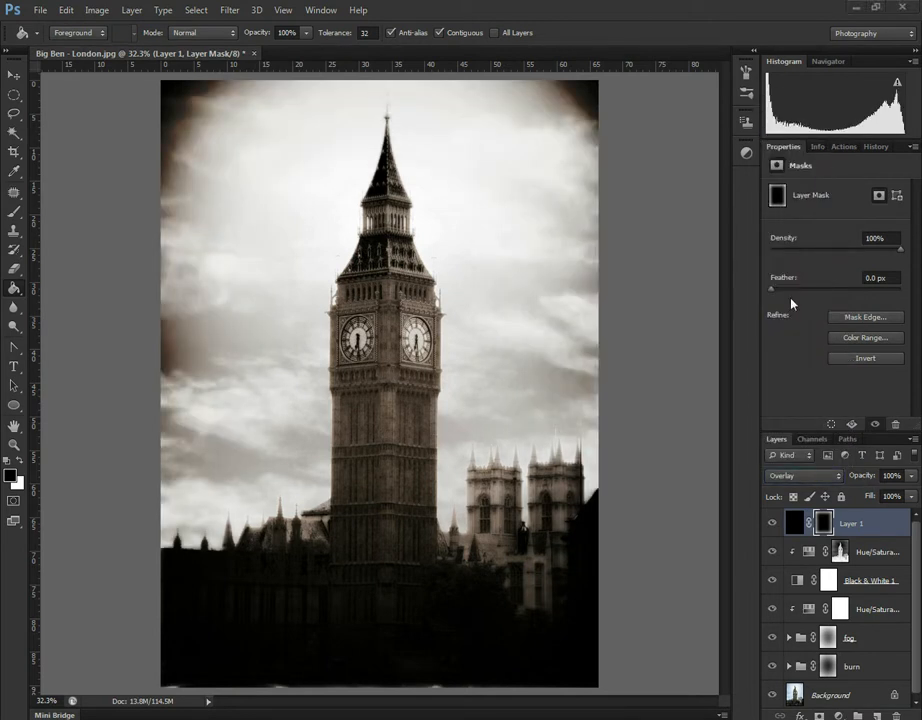
left_click(800, 476)
left_click(797, 99)
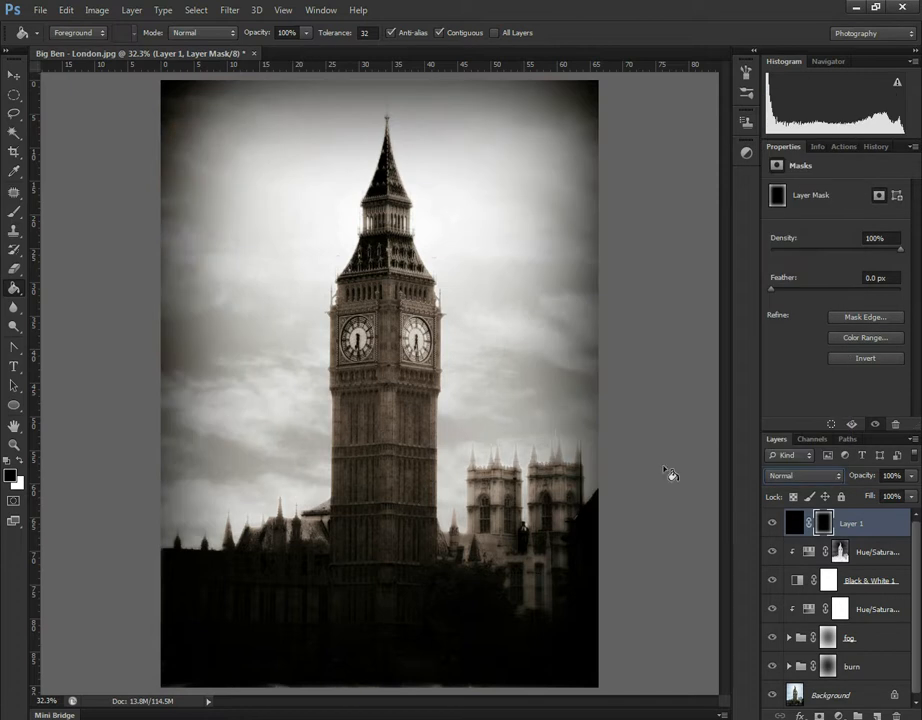
left_click(773, 526)
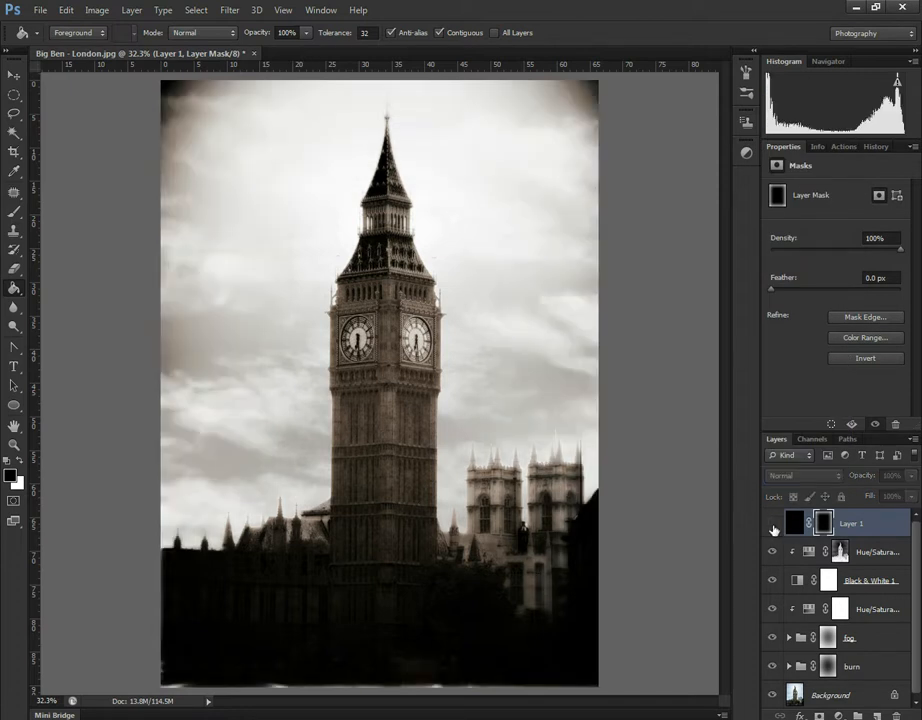
left_click(773, 526)
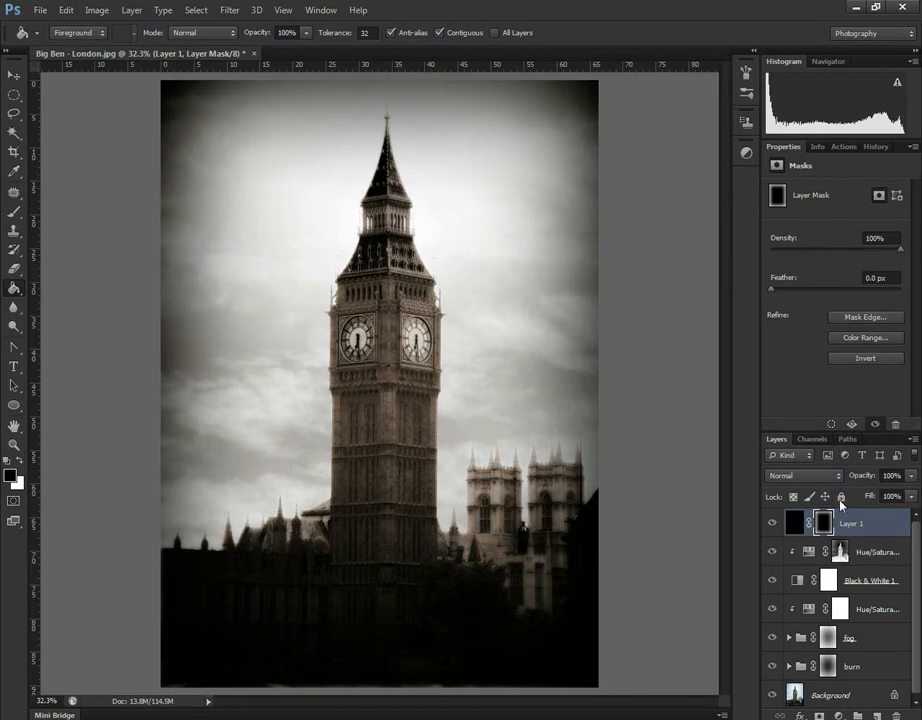
Set the black vignette layer to Overlay and duplicate it, with the copy on top set to Multiply.
left_click(838, 476)
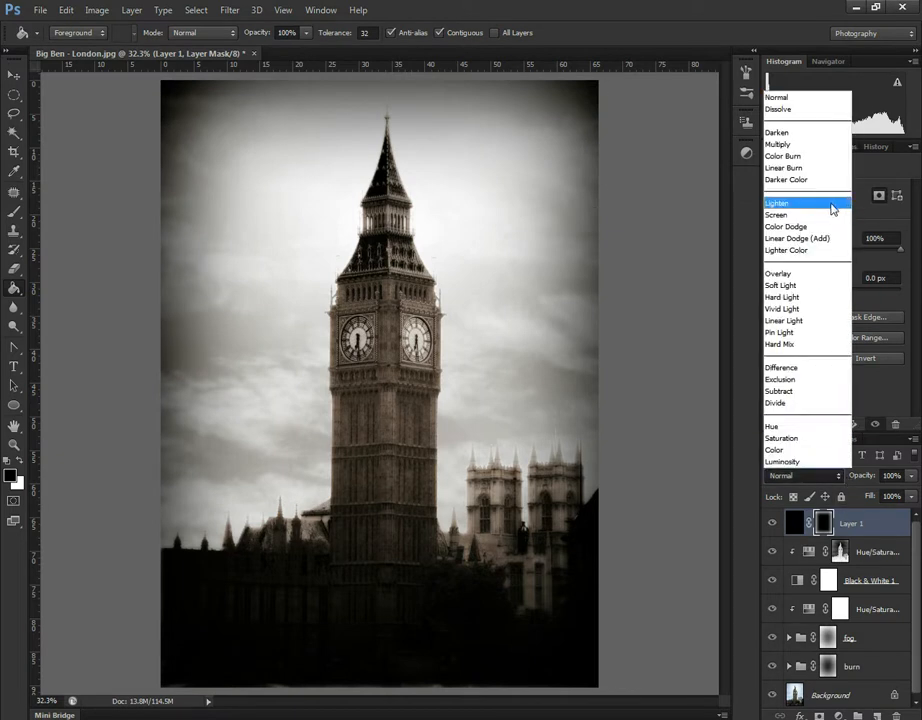
left_click(812, 273)
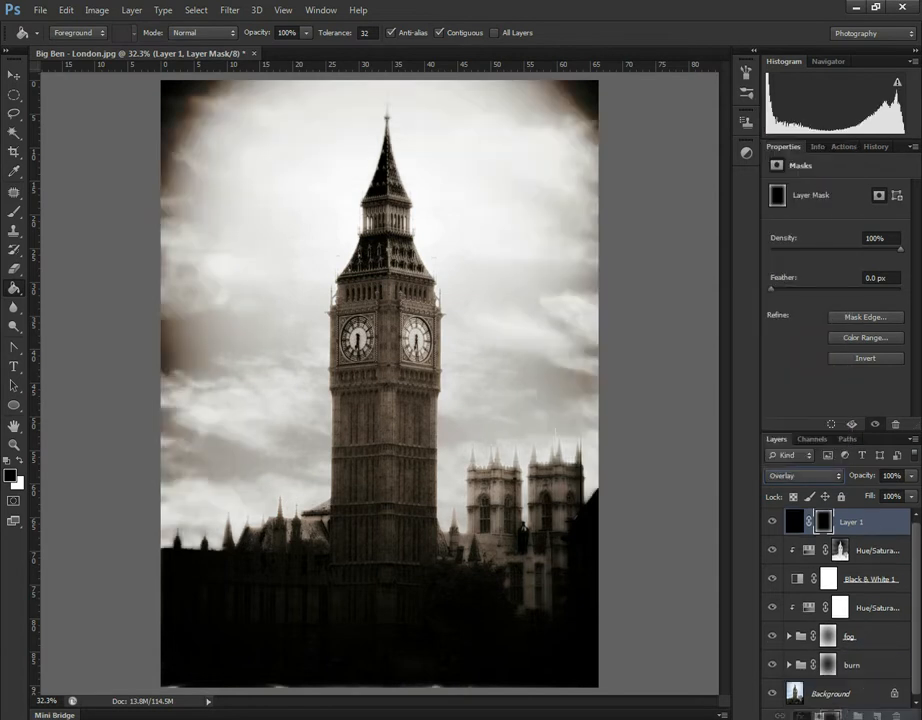
key("ctrl+j")
left_click(819, 478)
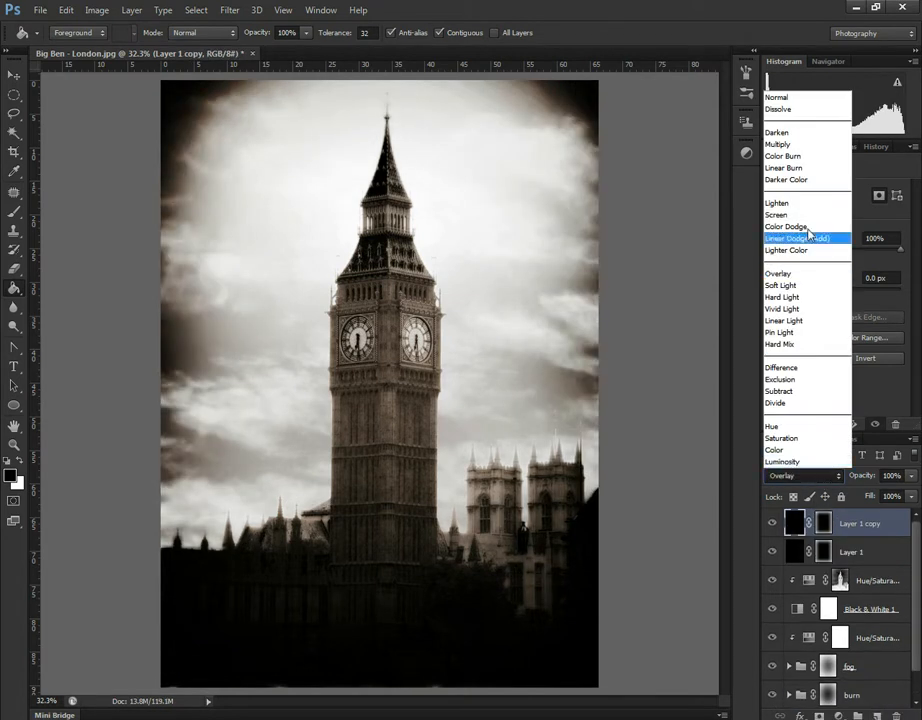
left_click(802, 148)
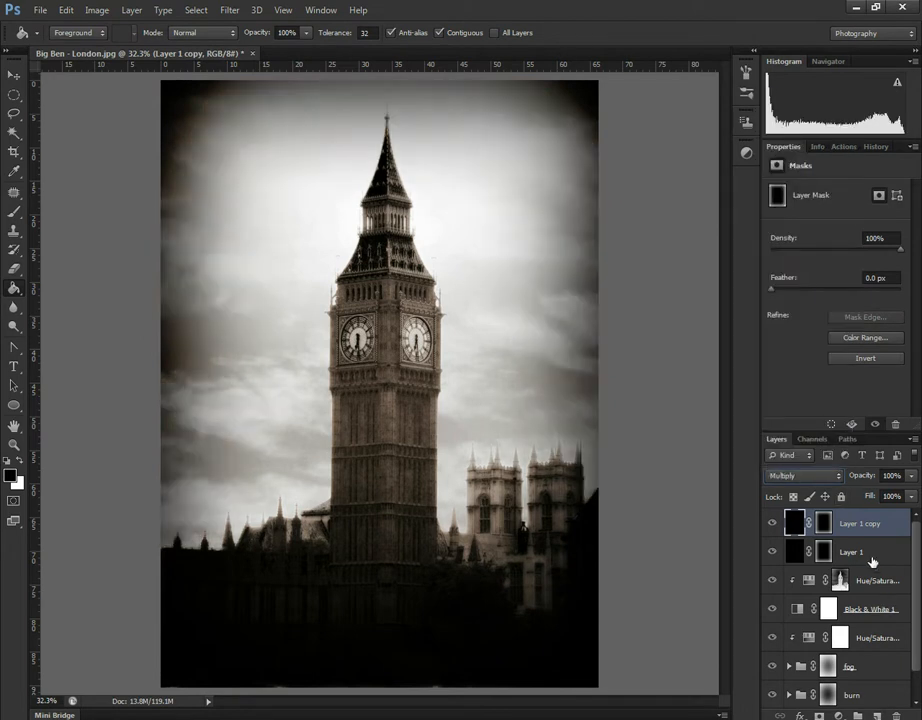
left_click_drag(882, 527, 882, 567)
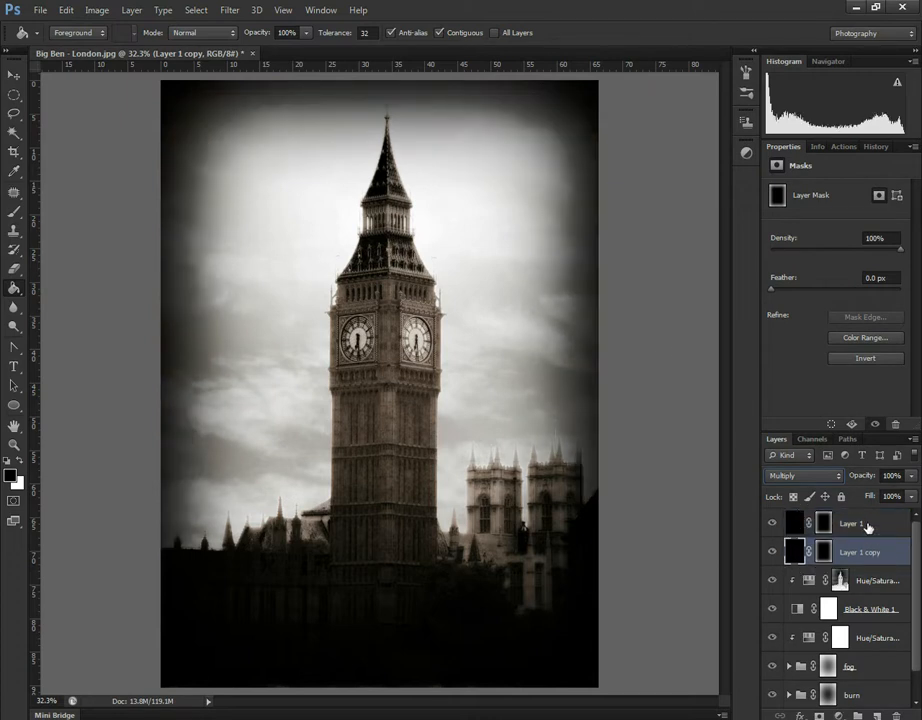
mouse_move(852, 545)
left_mouse_down()
mouse_move(852, 555)
mouse_move(858, 521)
left_mouse_up()
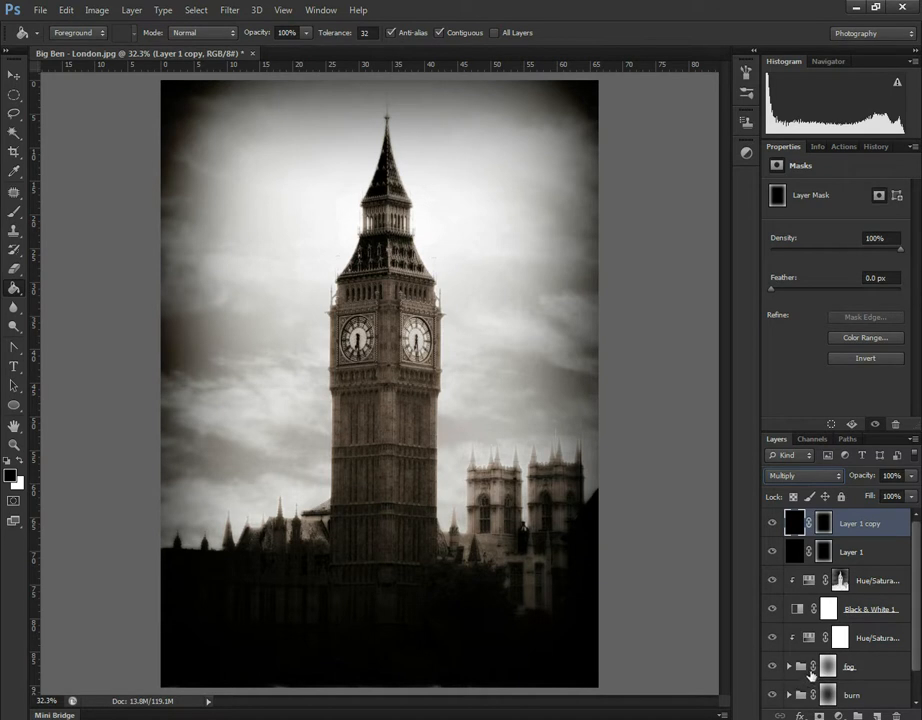
Switch to the texture folder window and place the Star dust image into the Big Ben document.
mouse_move(94, 718)
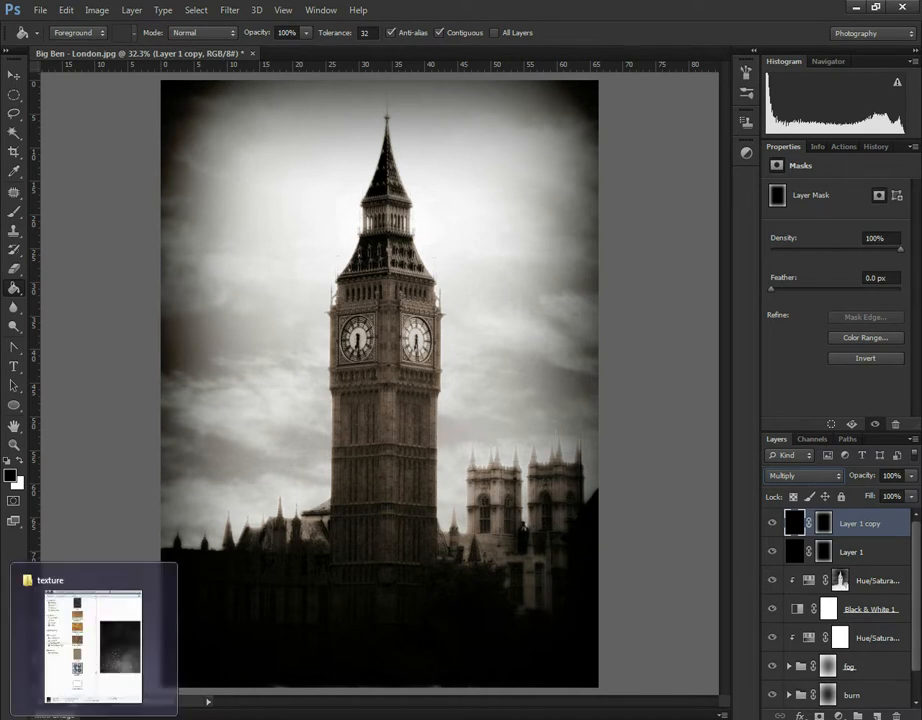
left_click(94, 645)
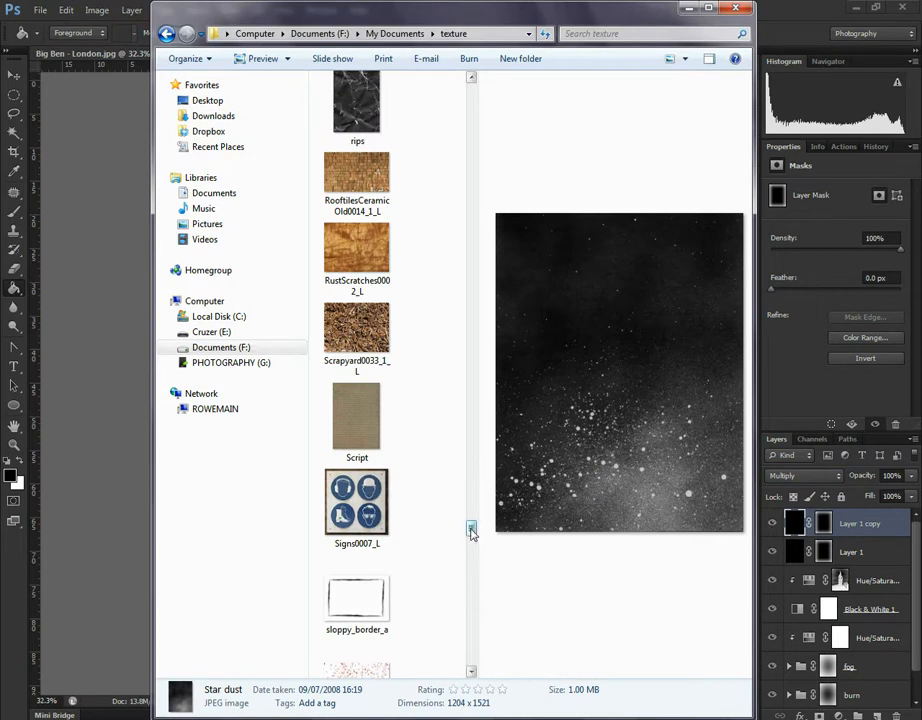
left_click(473, 79)
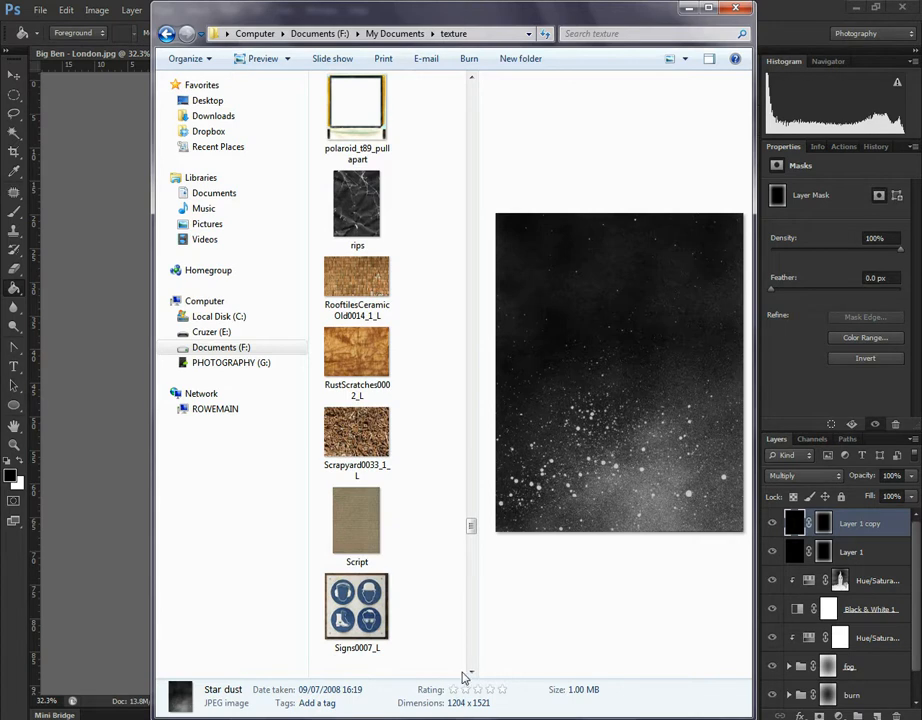
left_click(380, 205)
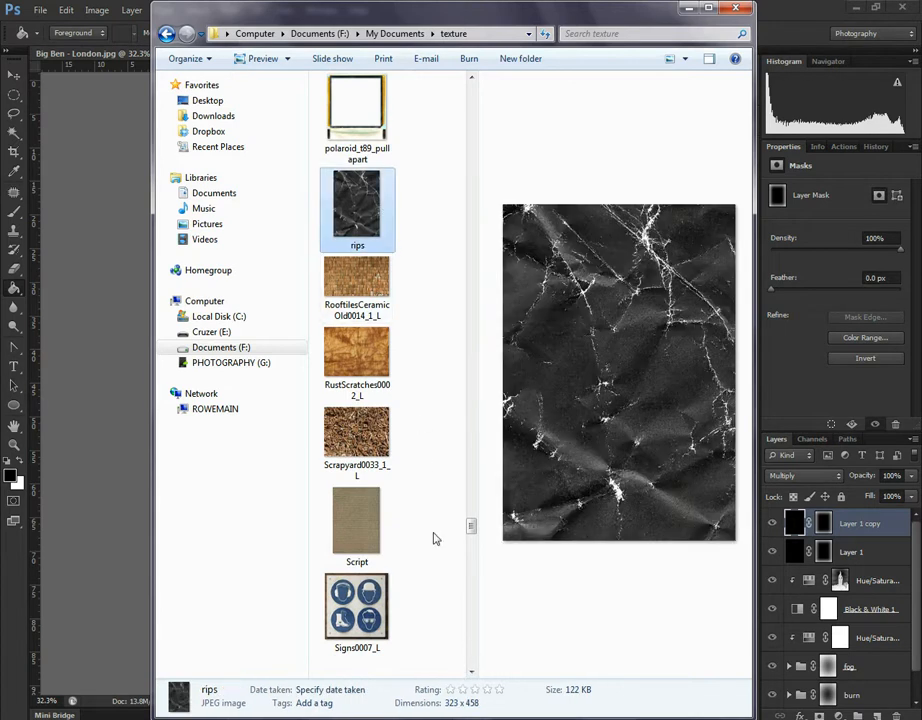
left_click(472, 672)
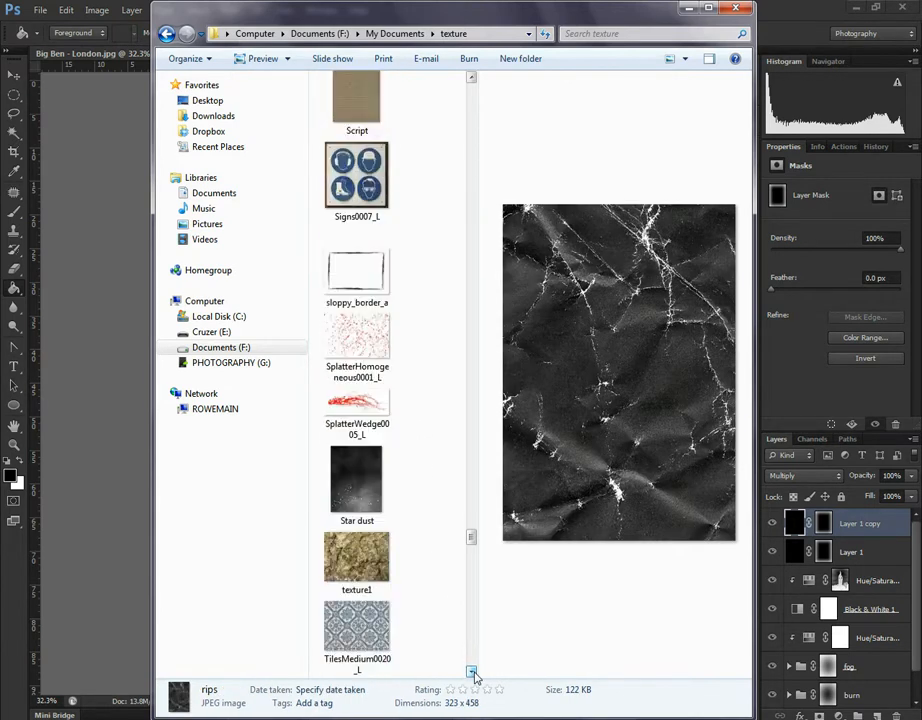
left_click(361, 480)
left_click_drag(339, 492, 86, 521)
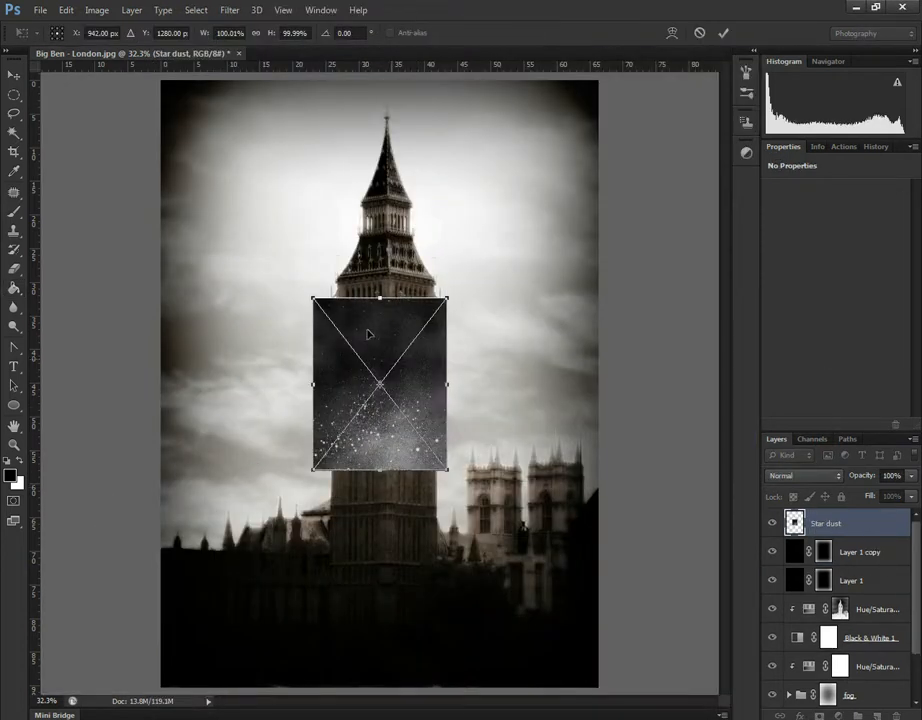
Scale the placed Star dust image to cover the whole canvas and commit the placement.
left_click_drag(313, 298, 157, 105)
left_click_drag(270, 171, 270, 147)
left_click_drag(449, 452, 602, 692)
key("Return")
key("g")
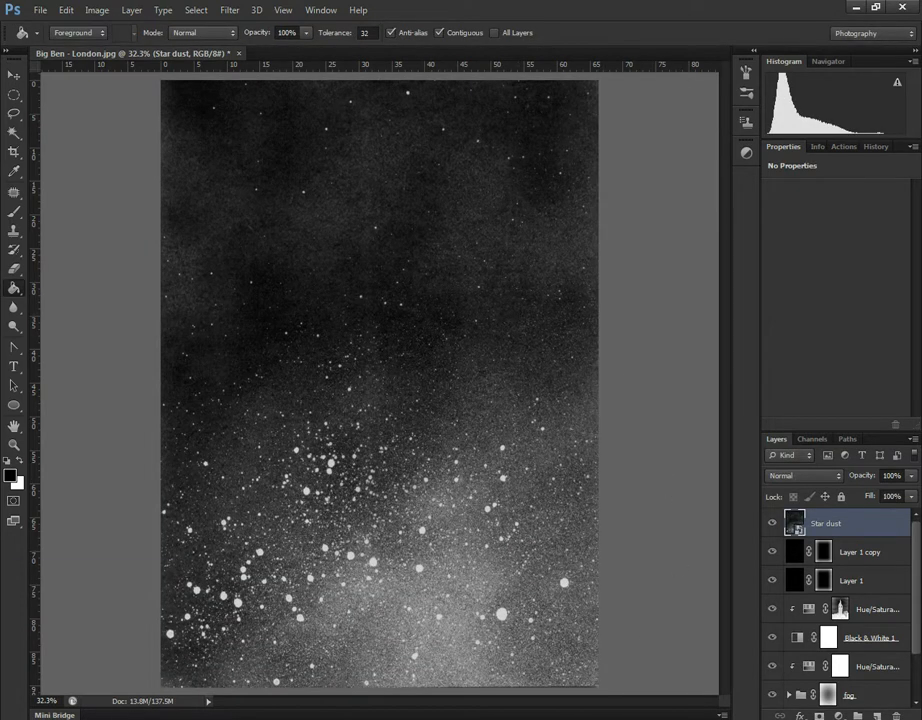
Switch to the texture folder window and look through its images, previewing the aged paper textures APT01025, APT01038 and APT01012.
mouse_move(94, 718)
left_click(175, 590)
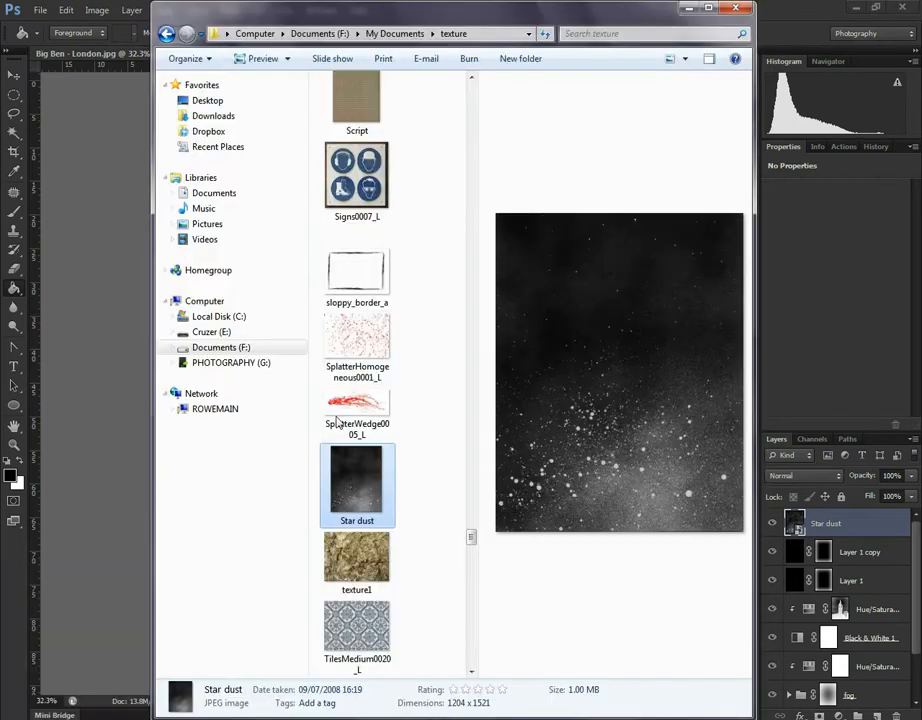
scroll(423, 501, "up", 15)
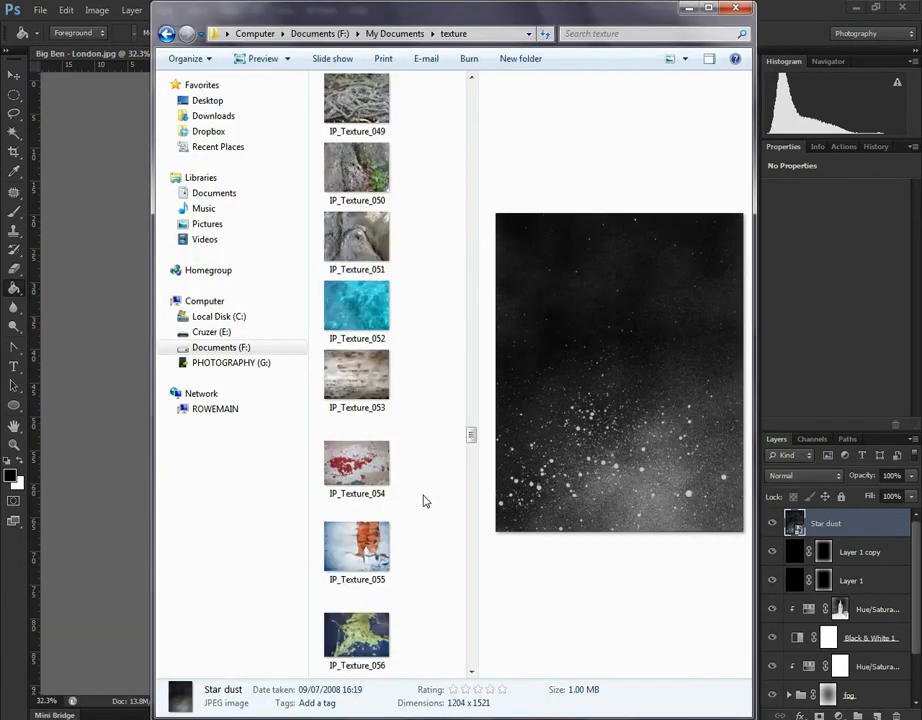
scroll(423, 501, "up", 20)
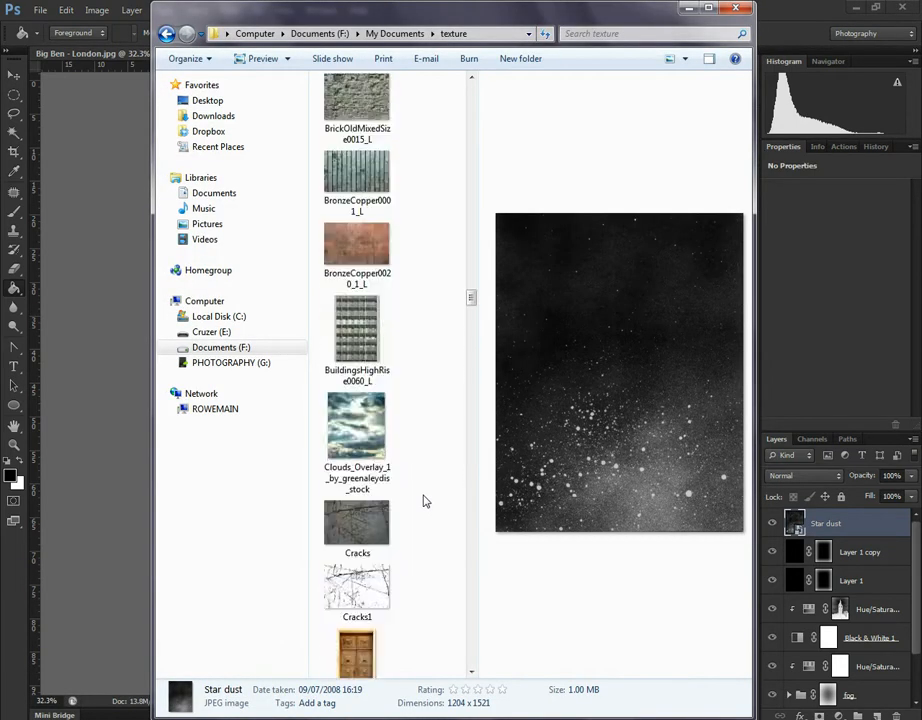
scroll(423, 501, "up", 5)
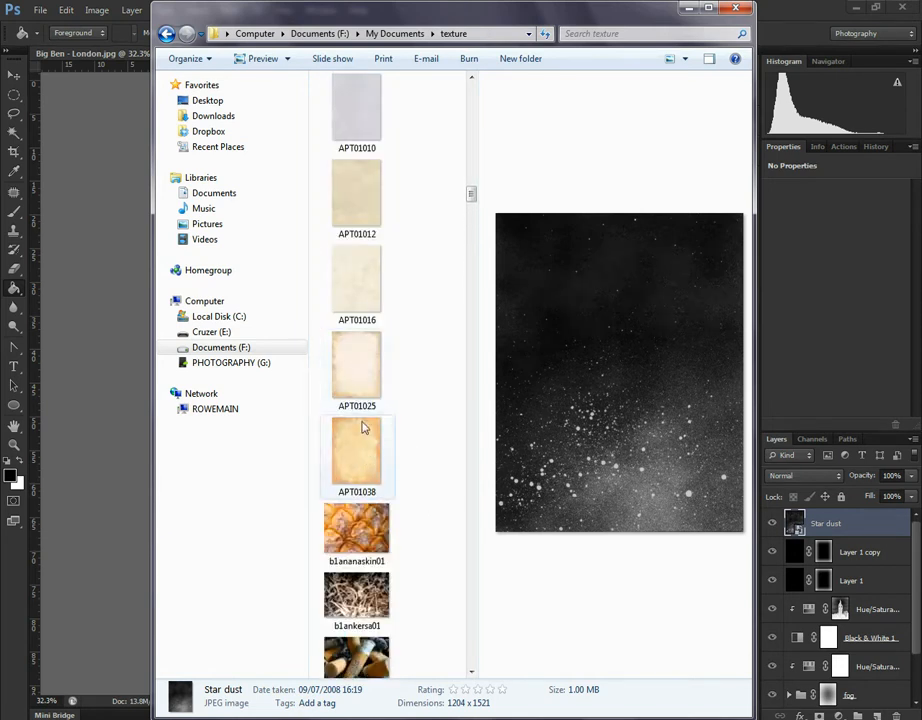
left_click(358, 393)
left_click(378, 491)
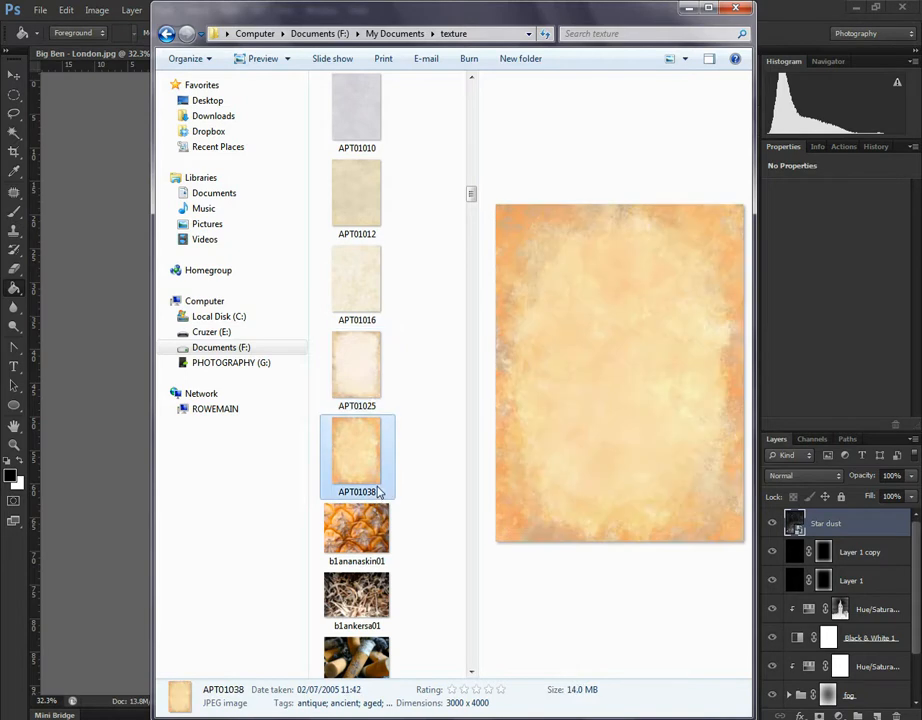
left_click(364, 200)
scroll(397, 405, "down", 5)
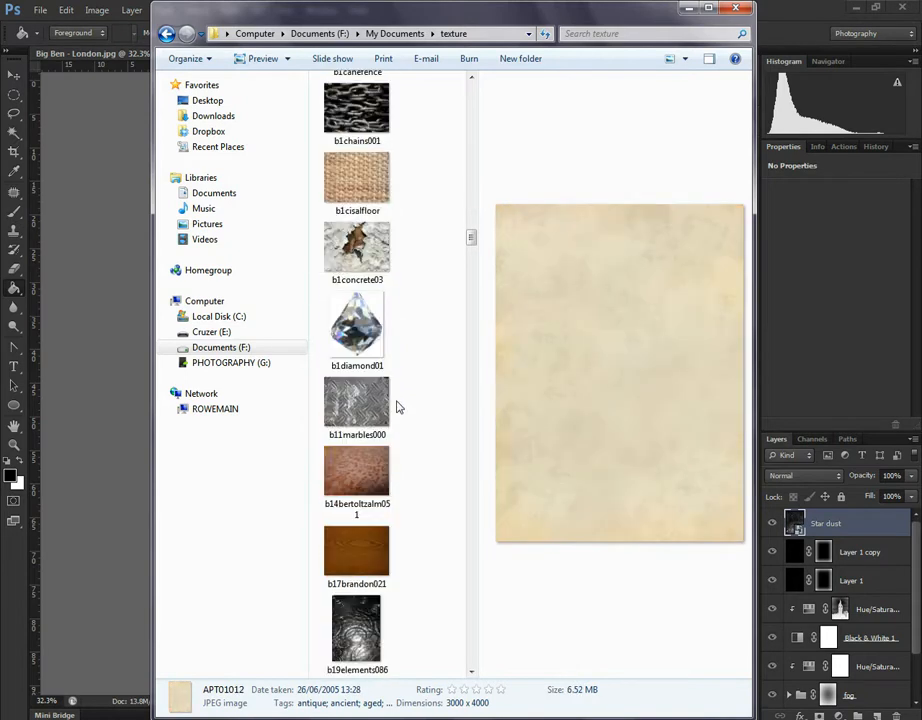
scroll(396, 406, "down", 10)
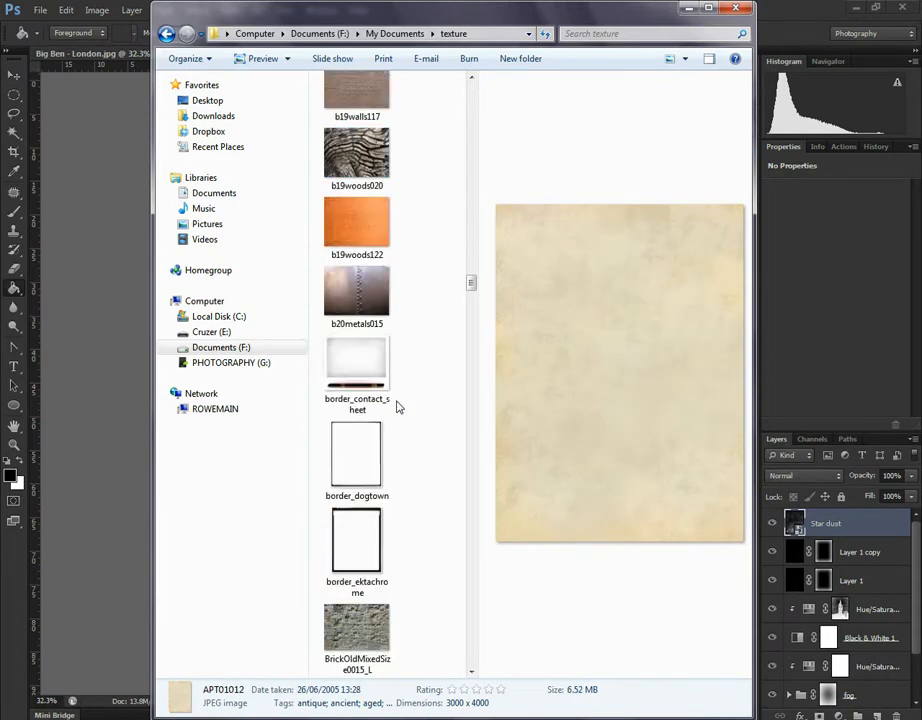
scroll(397, 406, "down", 15)
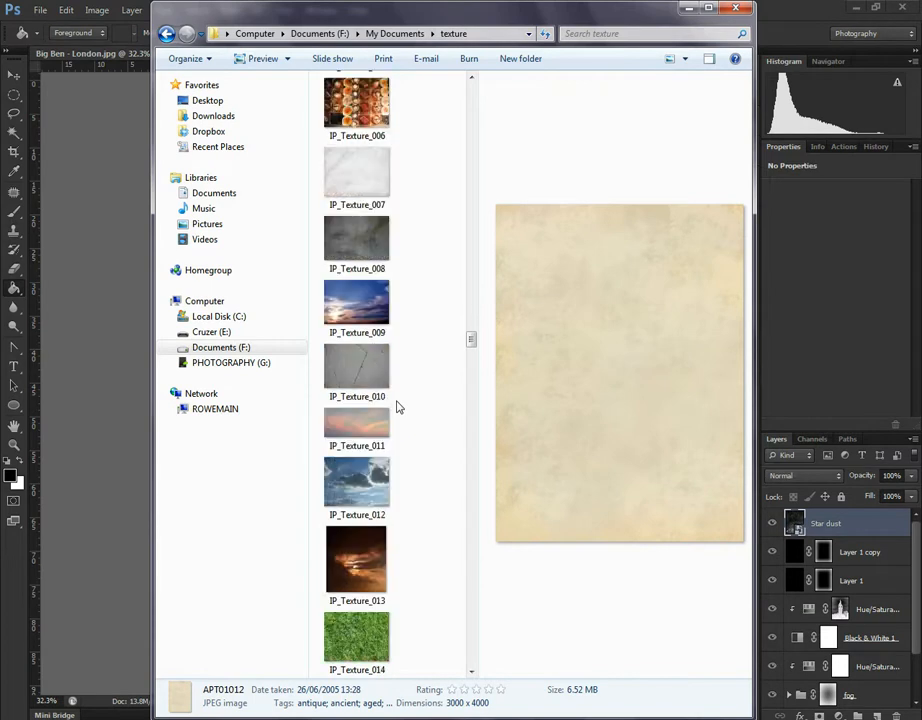
scroll(397, 406, "down", 15)
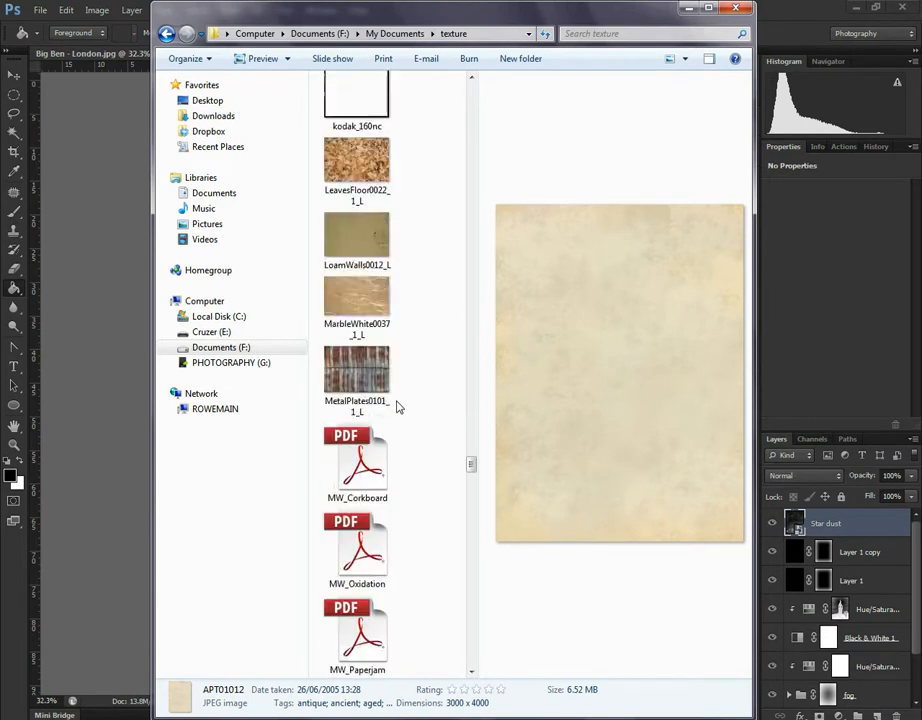
Preview the crumpled and stained paper textures in the folder, including paper_1, paper_2, paper_4, paper_5, paper_6 and paper_10.
left_click(366, 625)
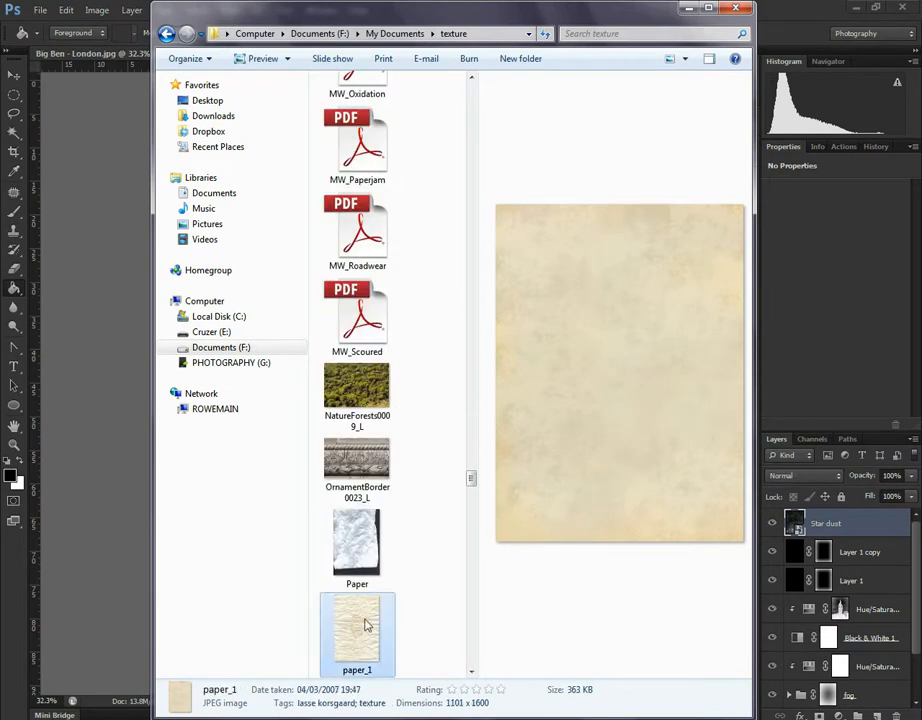
scroll(390, 583, "down", 5)
left_click(348, 462)
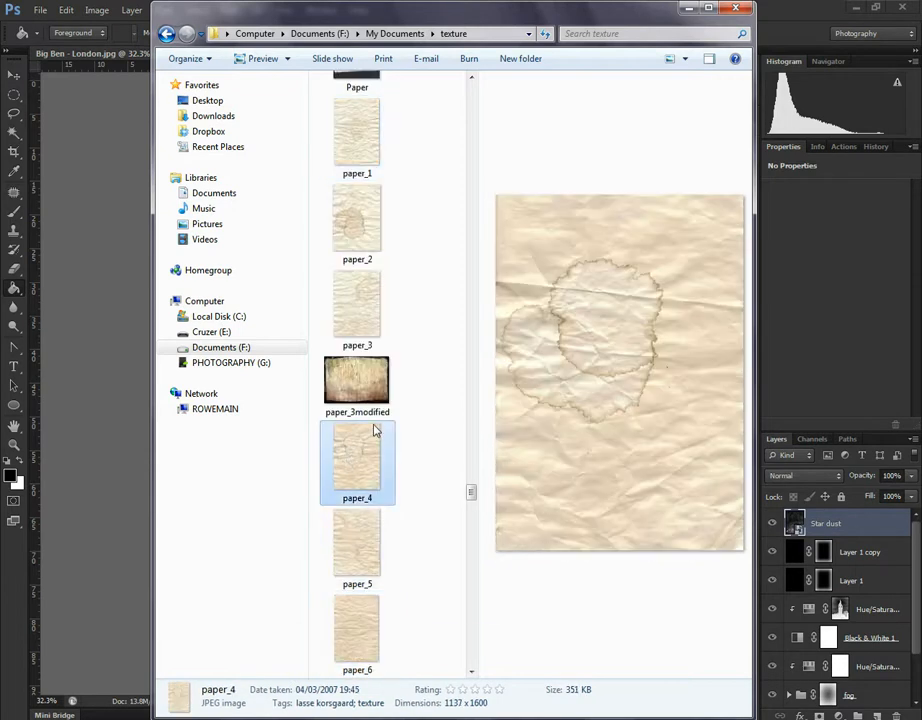
scroll(355, 430, "down", 5)
scroll(389, 498, "up", 5)
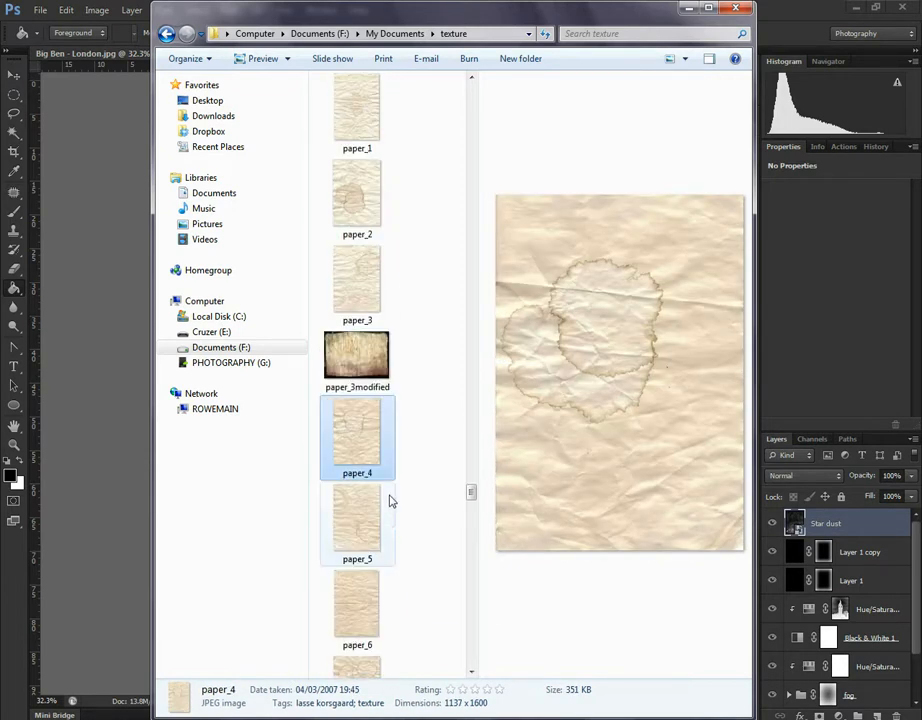
left_click(381, 203)
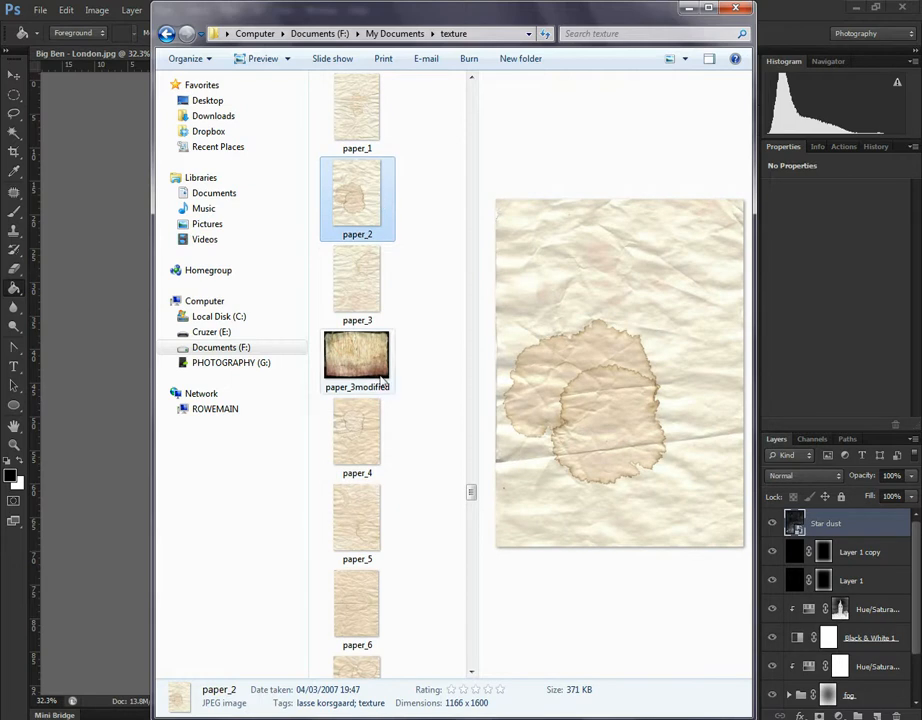
left_click(365, 432)
left_click(362, 520)
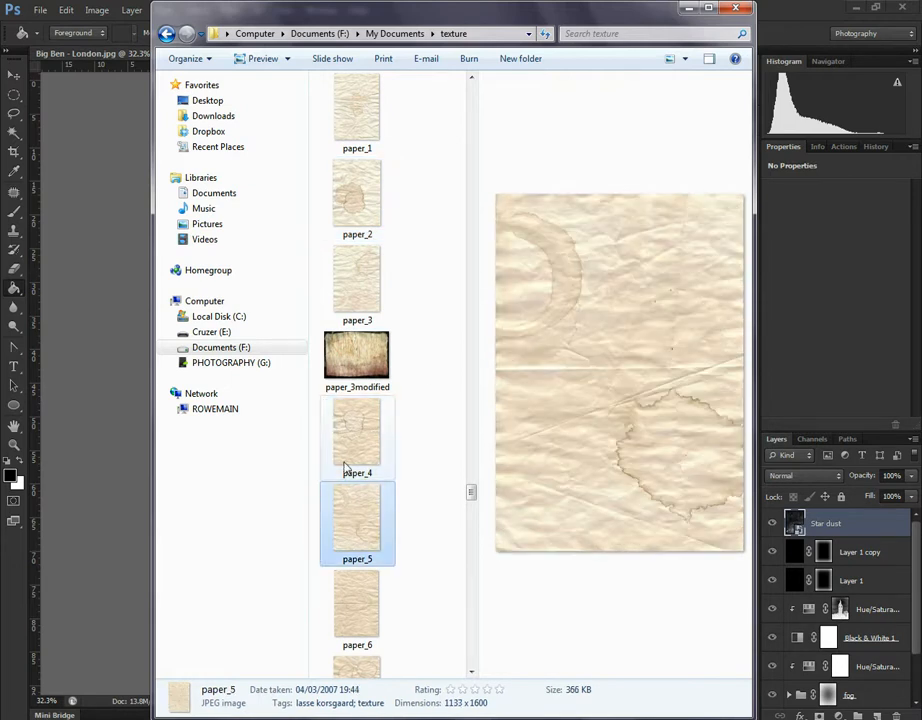
left_click(366, 596)
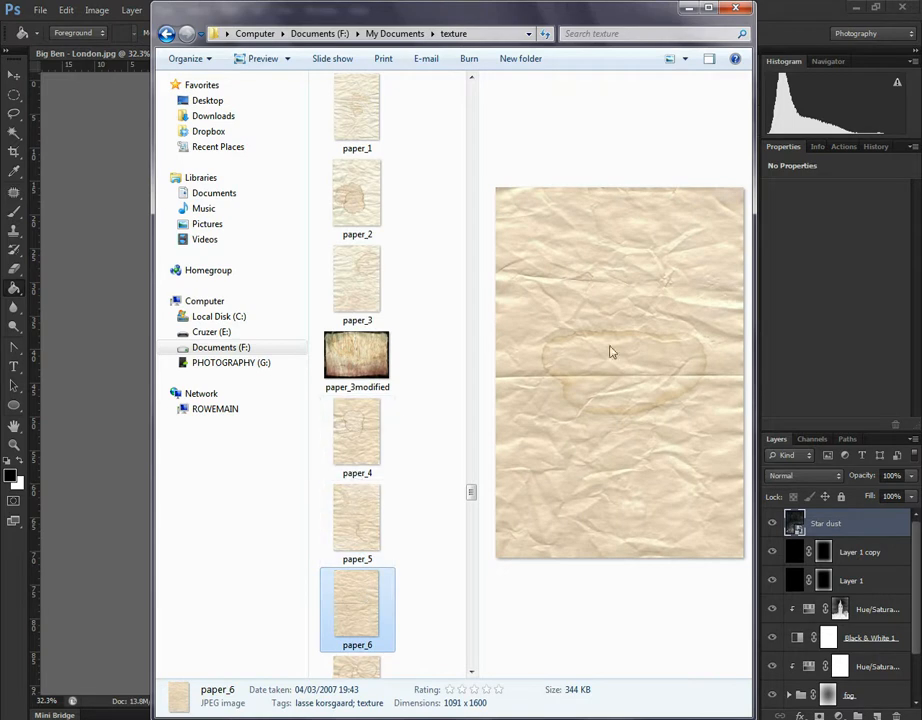
scroll(355, 628, "down", 5)
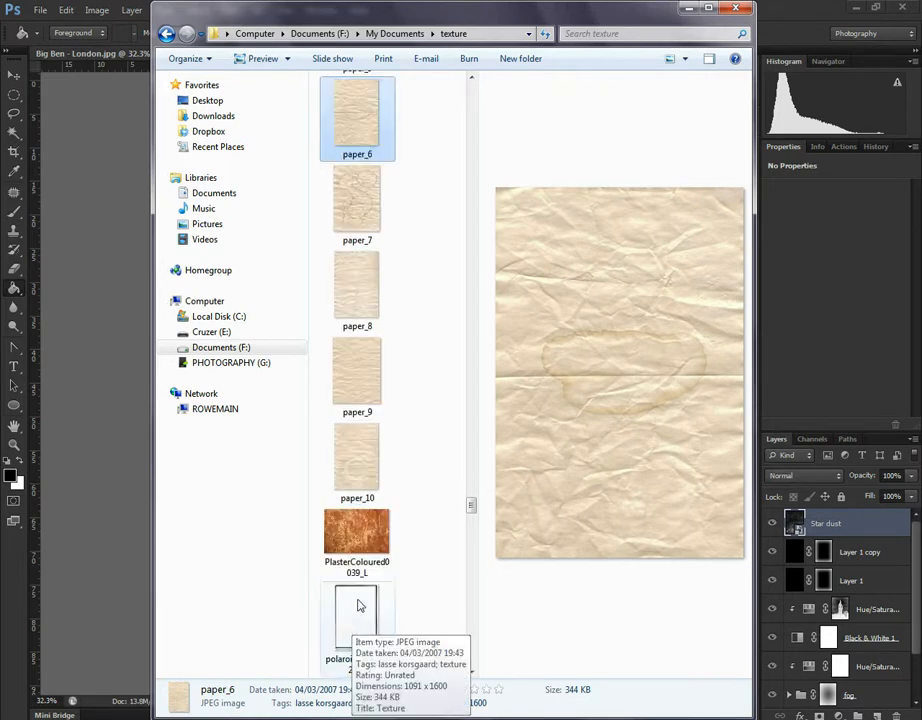
left_click(360, 457)
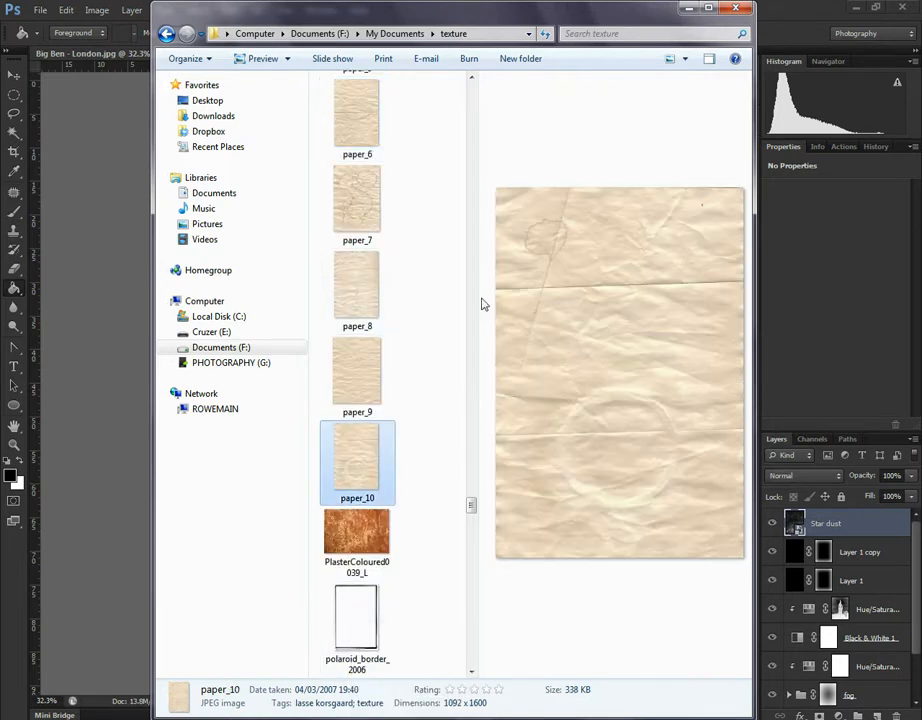
Place the paper_7 image into the Big Ben document, scale it to cover the whole canvas and commit the placement.
left_click(355, 222)
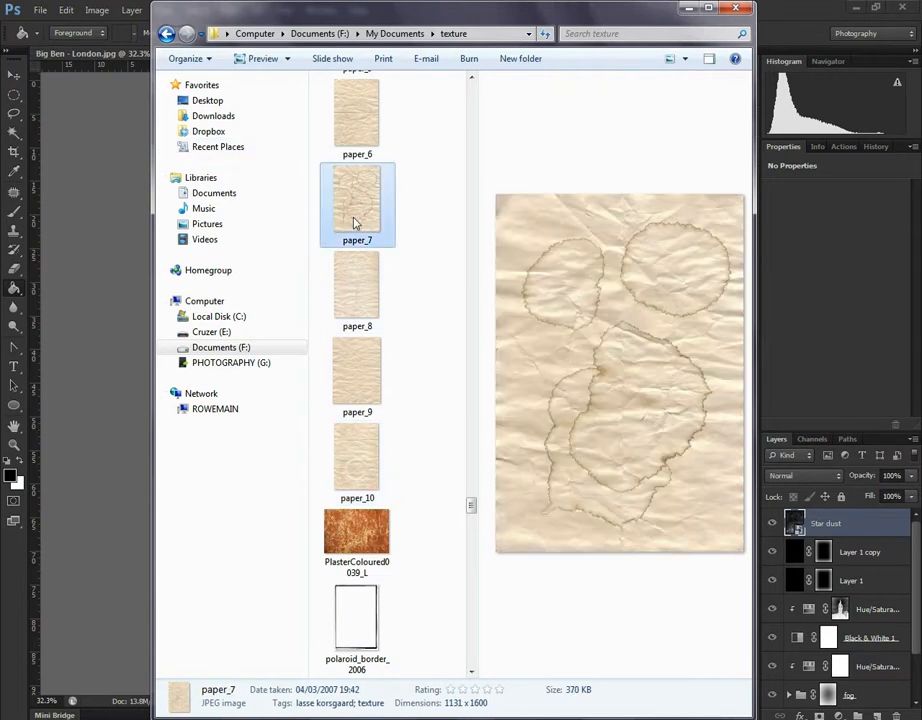
left_click_drag(352, 250, 101, 488)
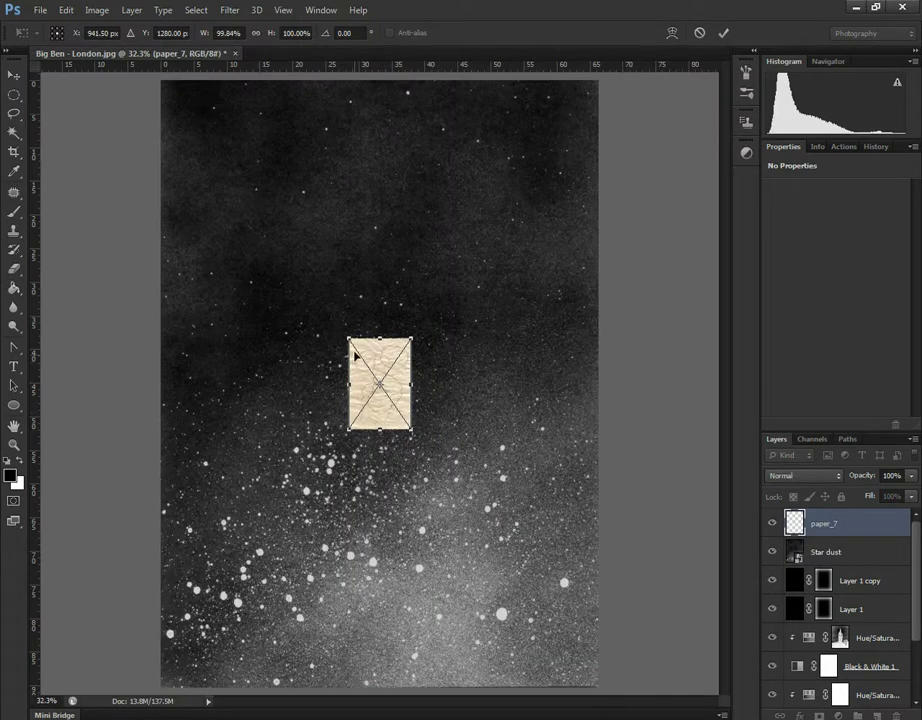
left_click_drag(349, 341, 162, 80)
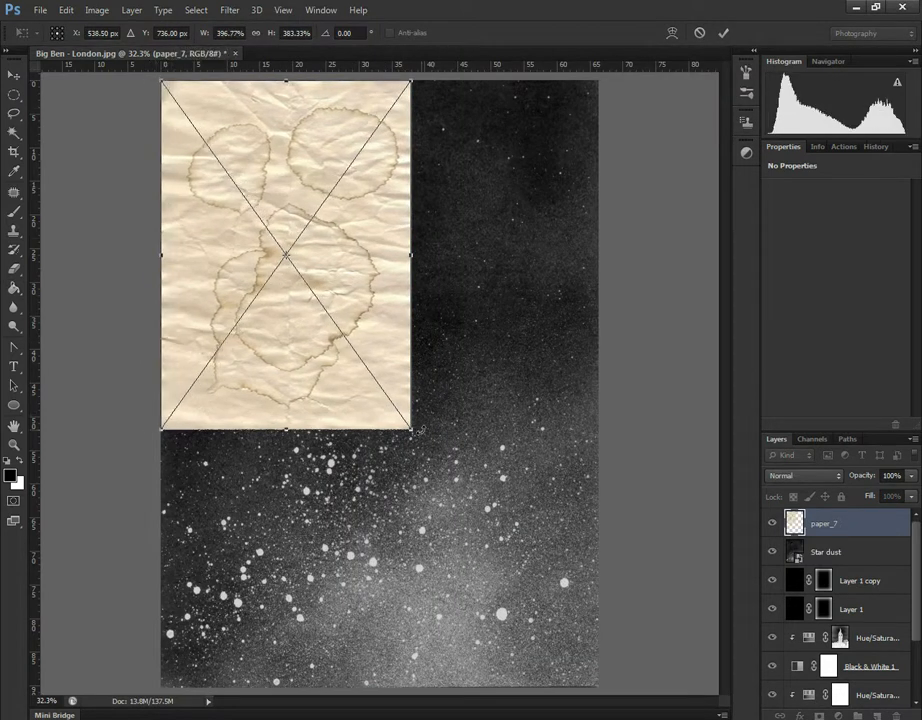
left_click_drag(412, 431, 593, 684)
key("Return")
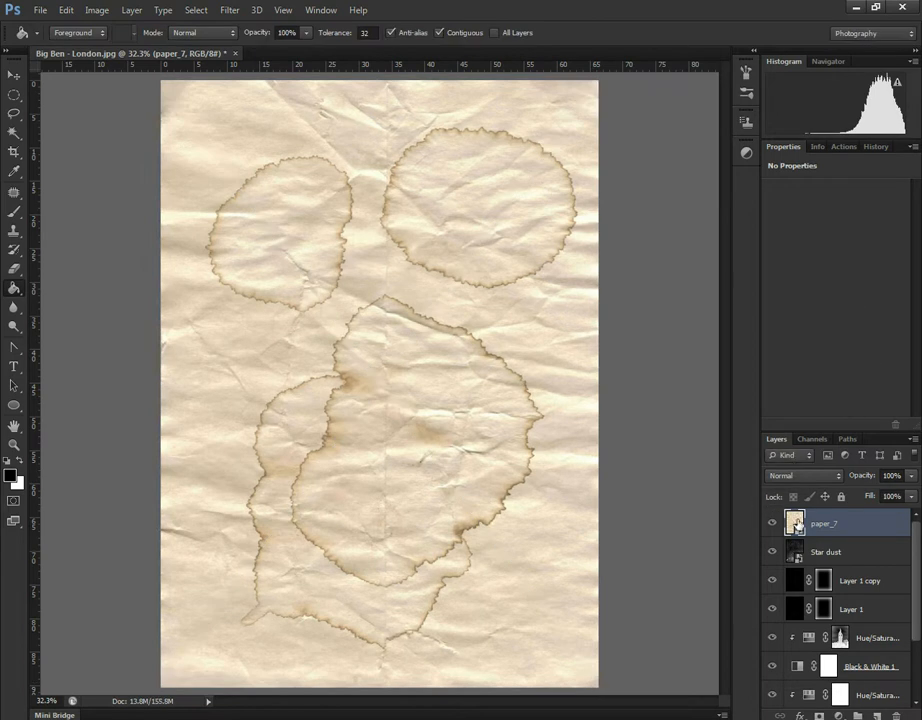
Rasterize the paper_7 layer and the Star dust layer.
double_click(825, 524)
left_click(877, 532)
right_click(793, 521)
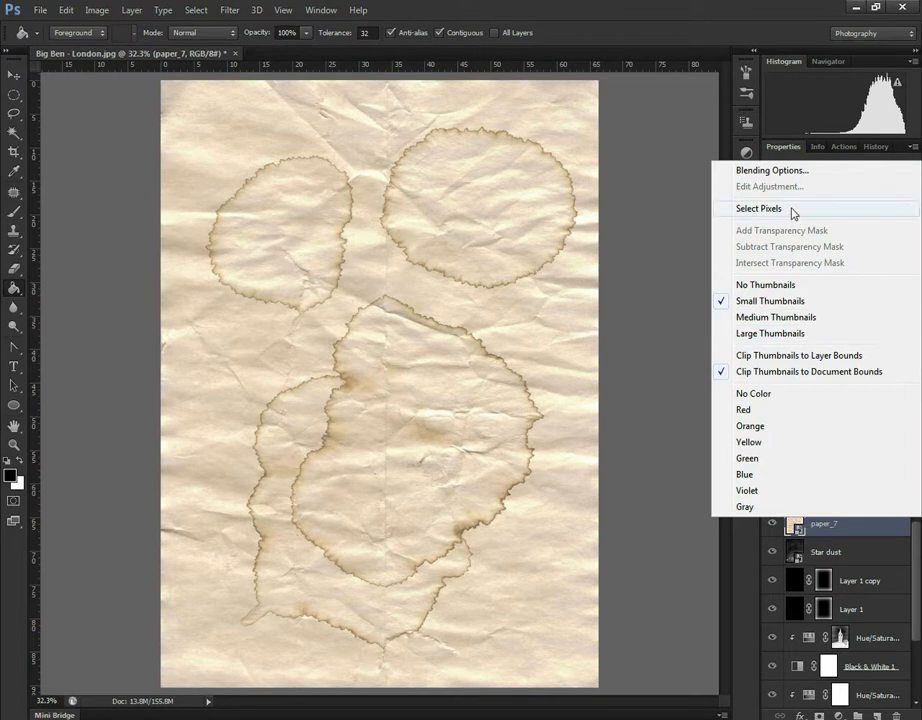
left_click(866, 530)
right_click(866, 530)
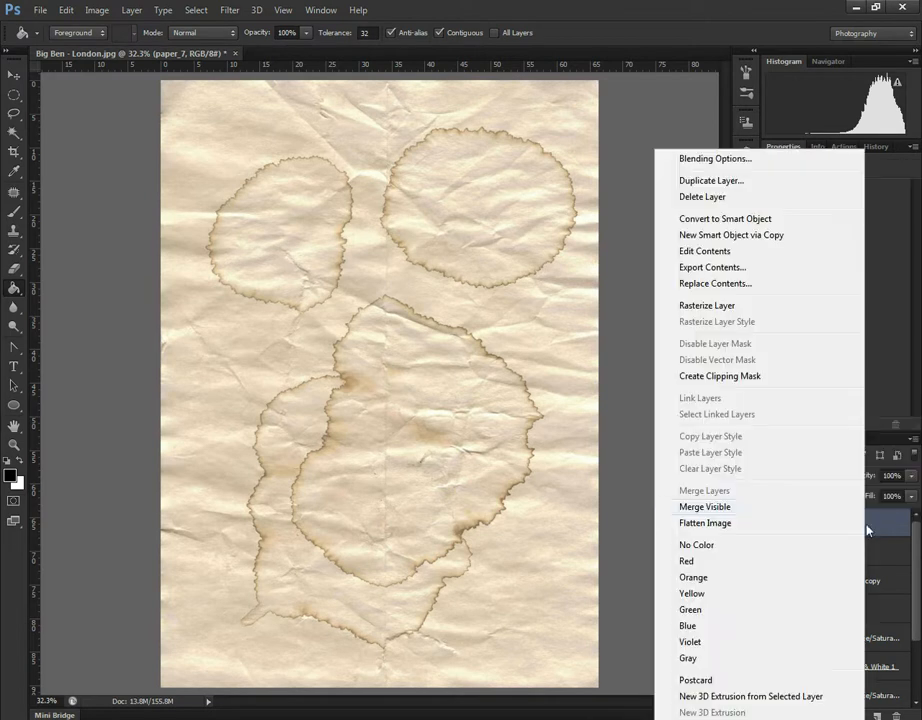
left_click(707, 305)
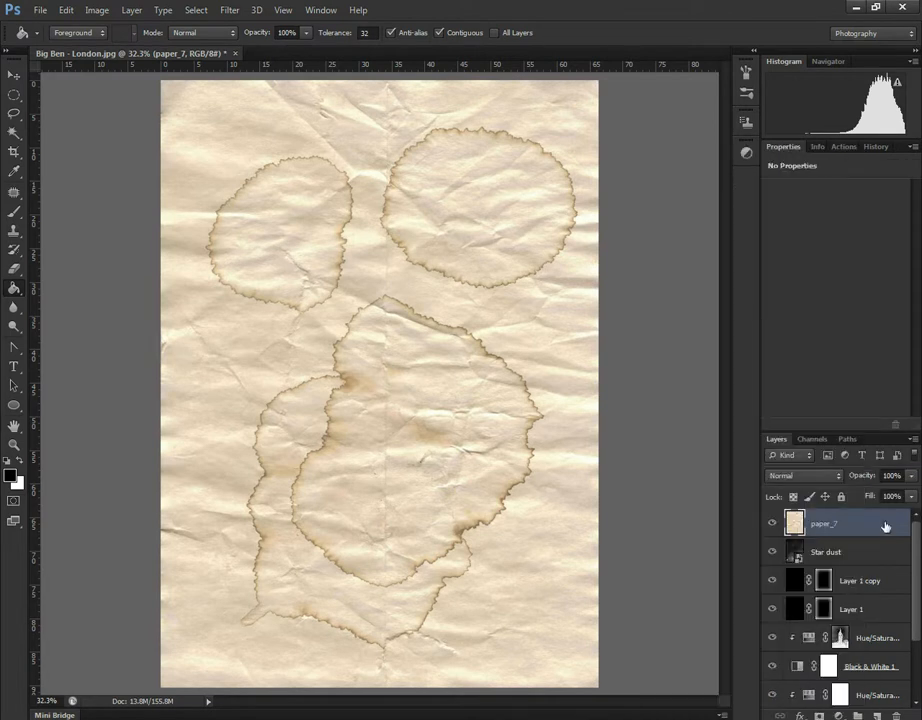
right_click(845, 558)
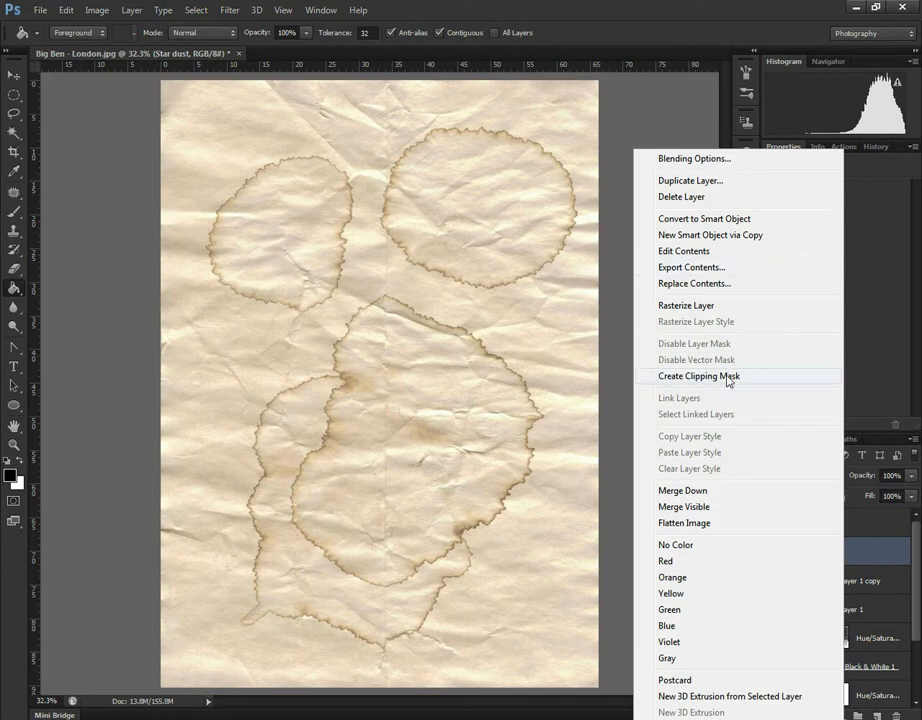
left_click(673, 306)
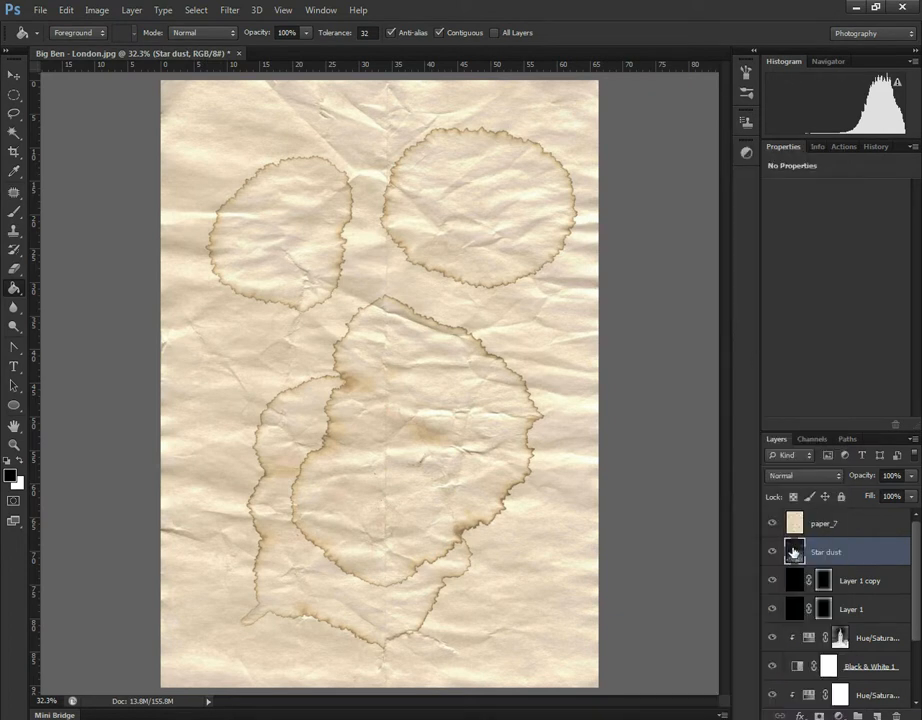
Hide the paper_7 layer and select the Star dust layer's lighter tones with Color Range, sampling a grey area at Fuzziness 200.
left_click(772, 523)
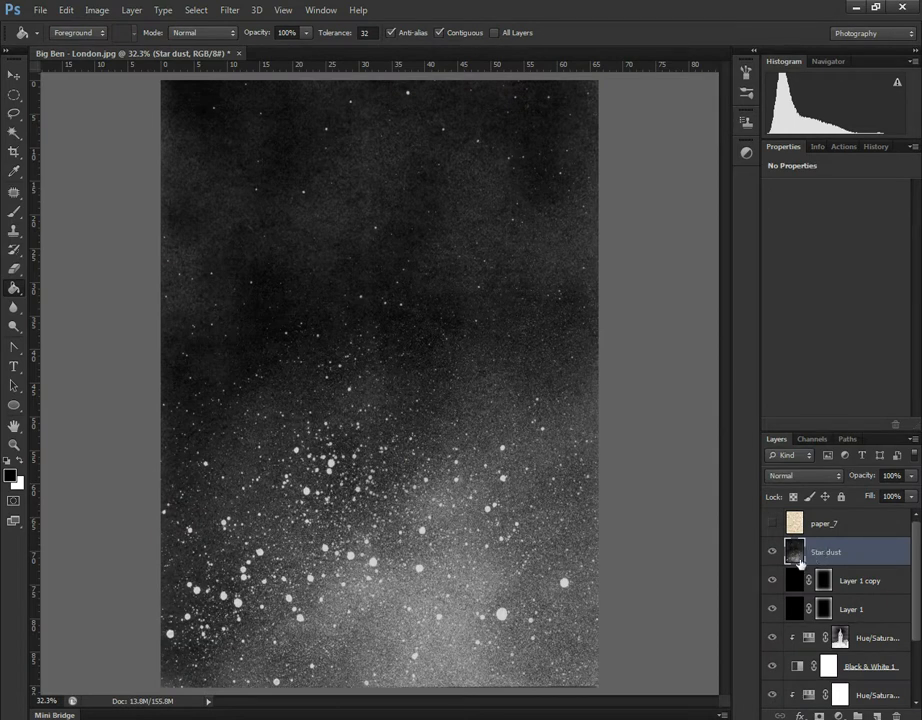
left_click(199, 10)
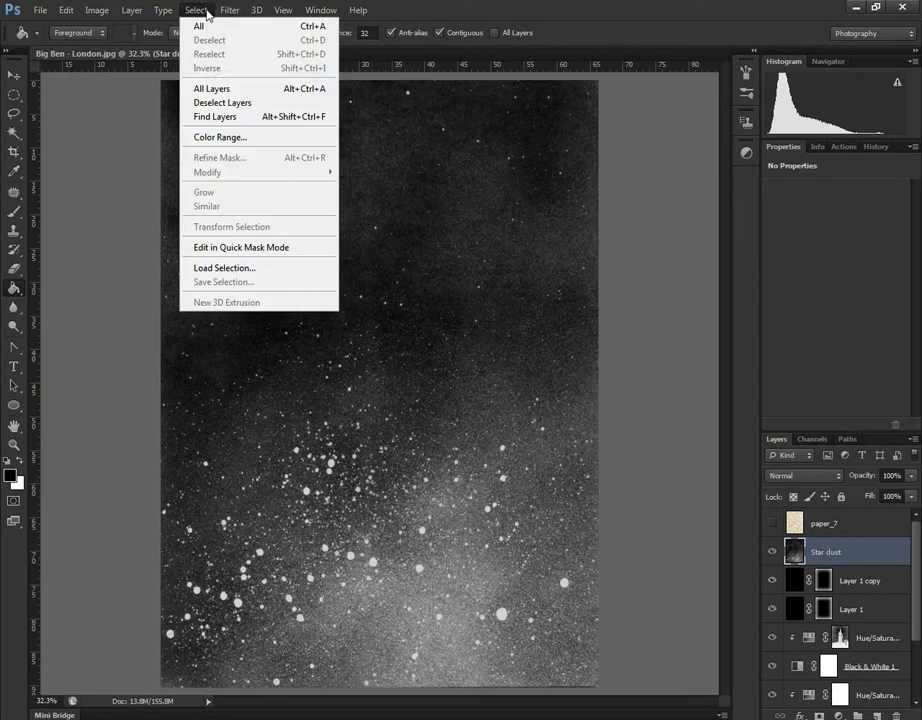
left_click(228, 138)
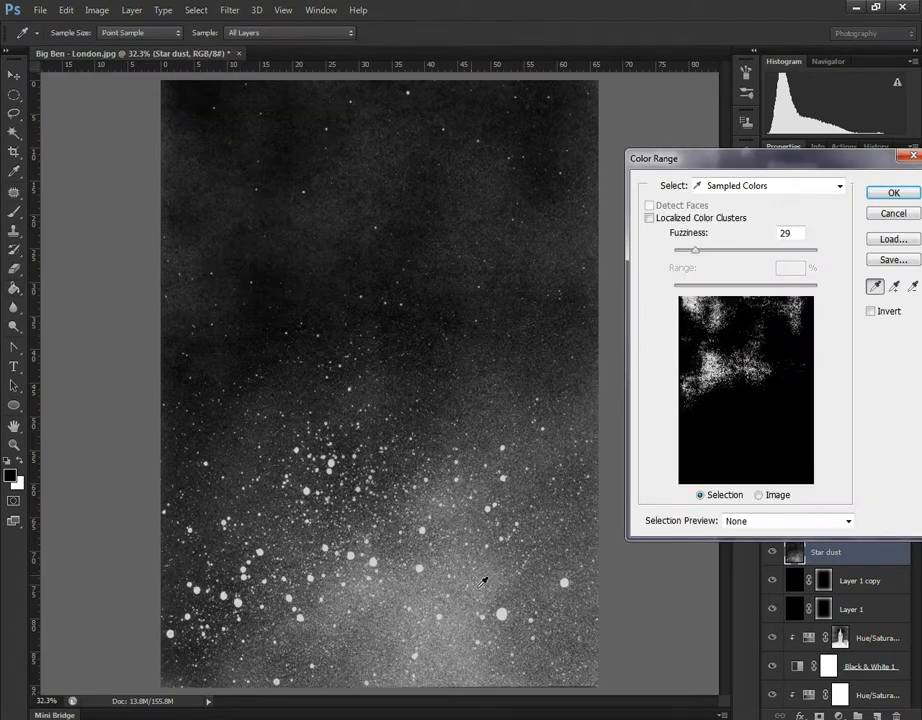
left_click(501, 613)
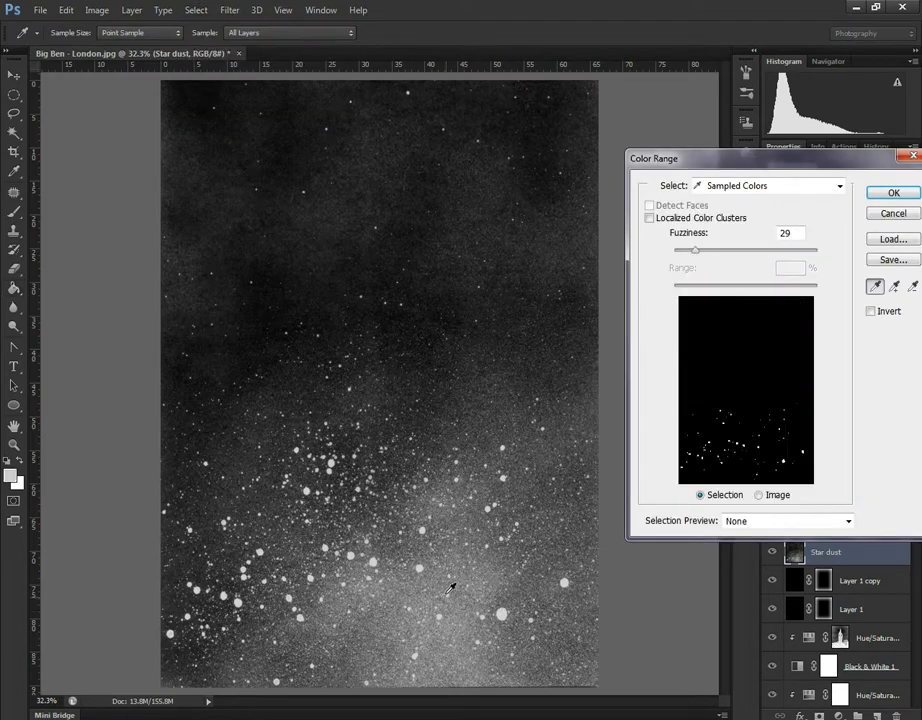
left_click(478, 567)
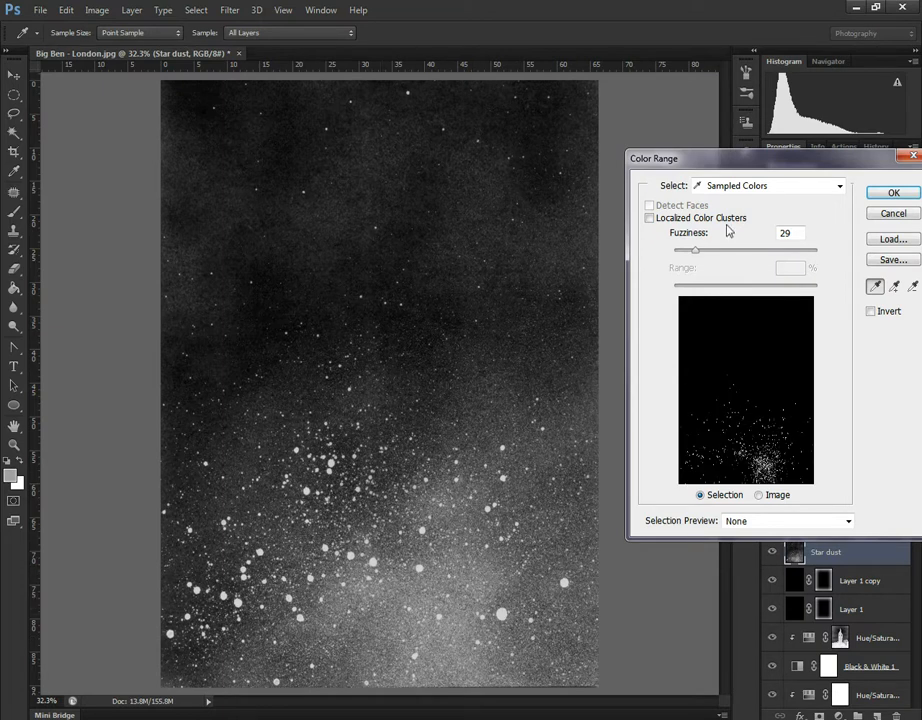
left_click_drag(699, 253, 826, 240)
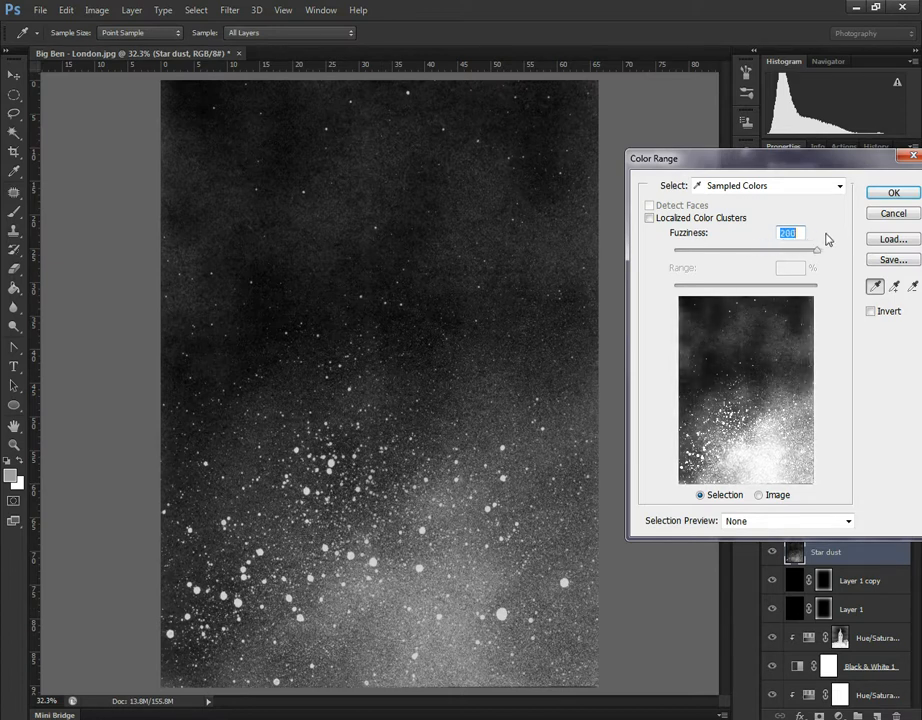
left_click(895, 192)
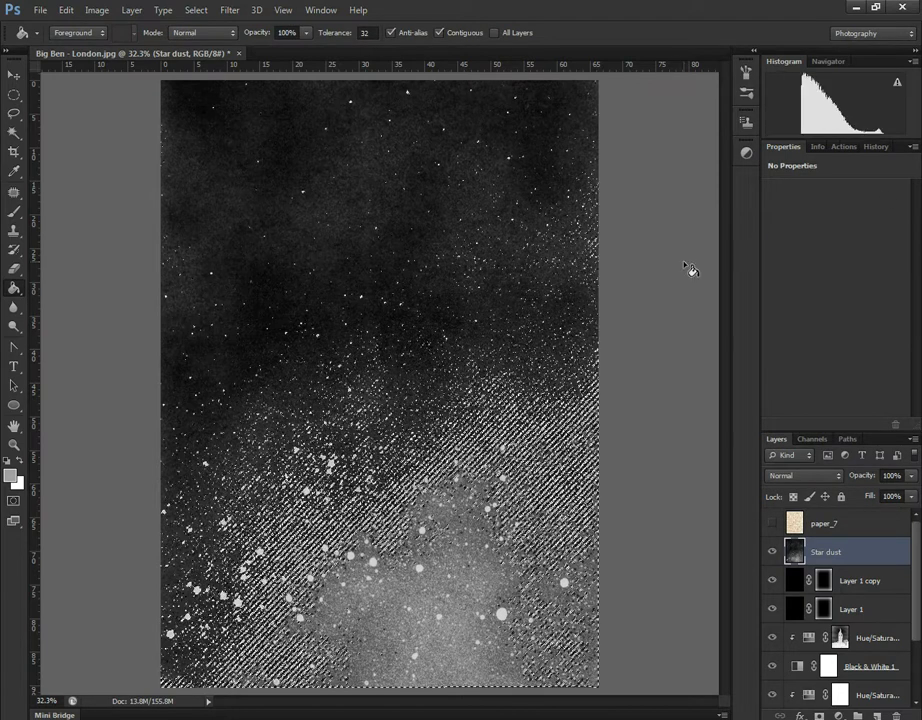
Mask the Star dust layer with the current selection, and duplicate the layer with its blend mode set to Overlay.
left_click(819, 715)
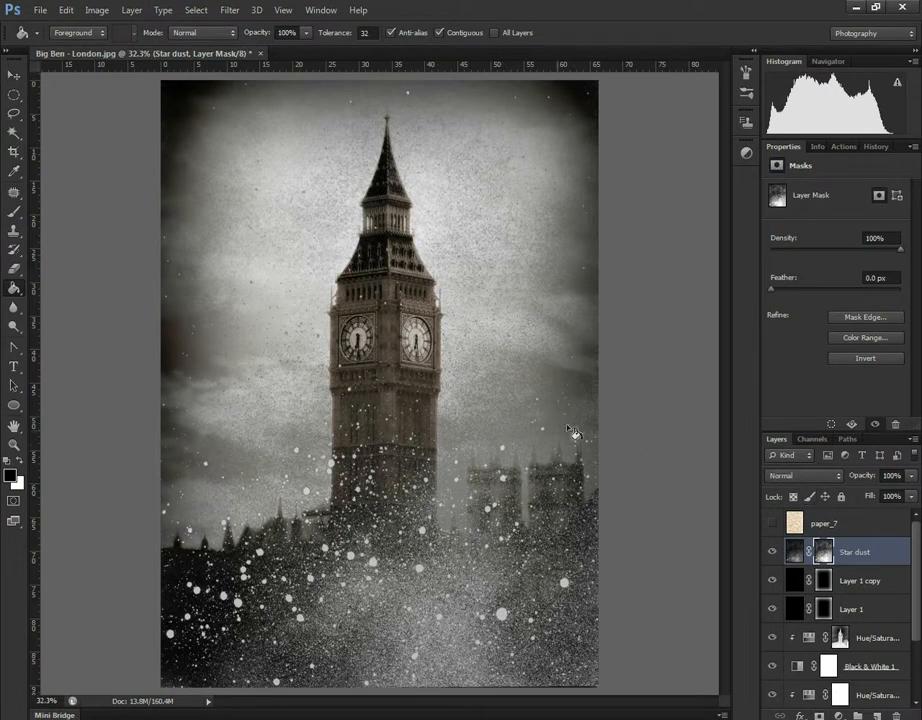
left_click(836, 478)
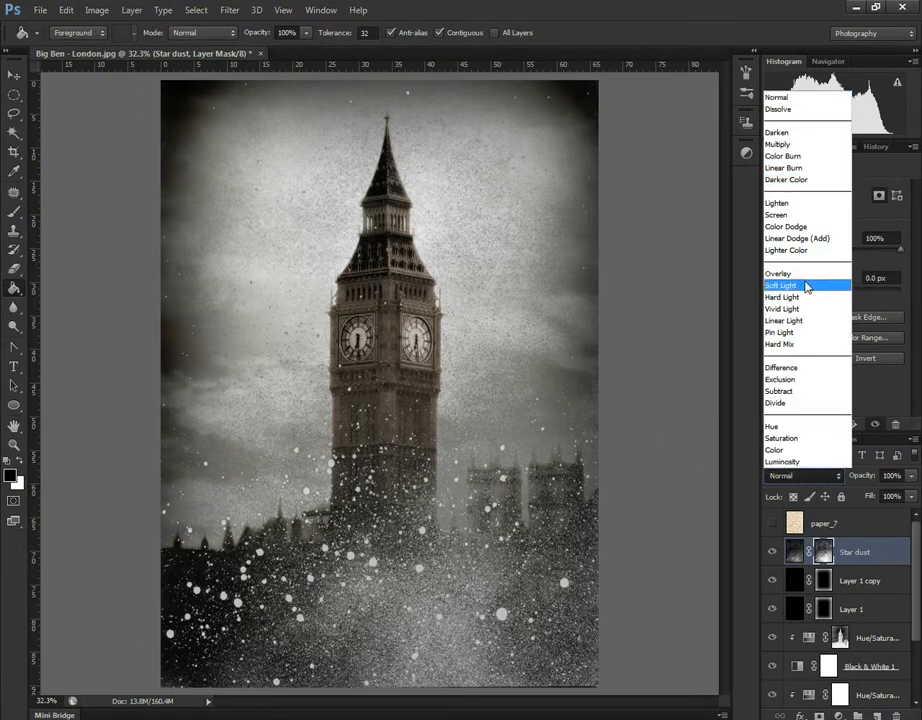
left_click(792, 272)
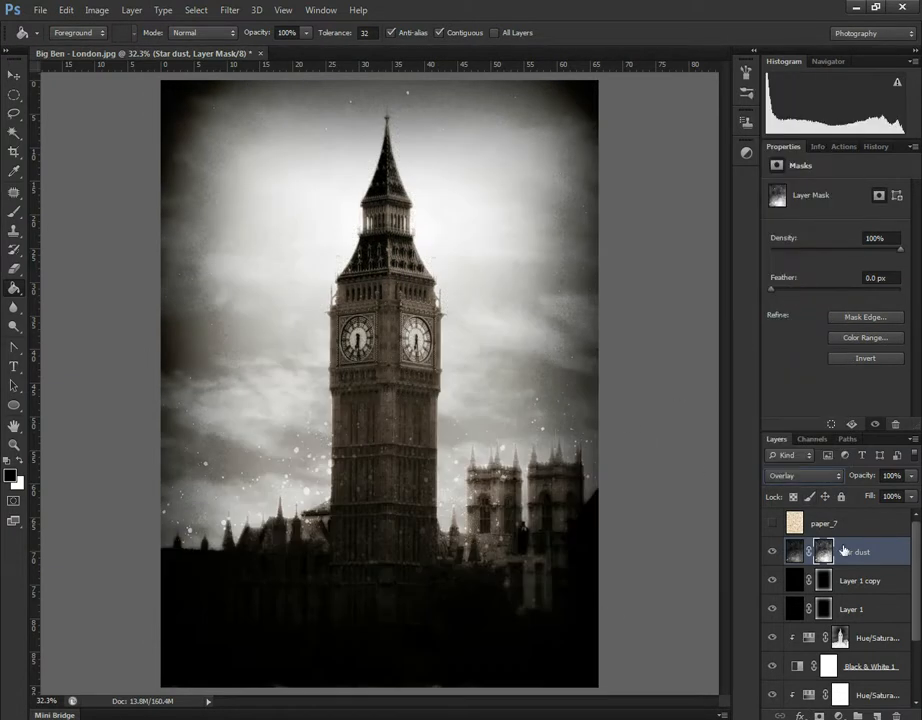
left_click_drag(871, 557, 877, 716)
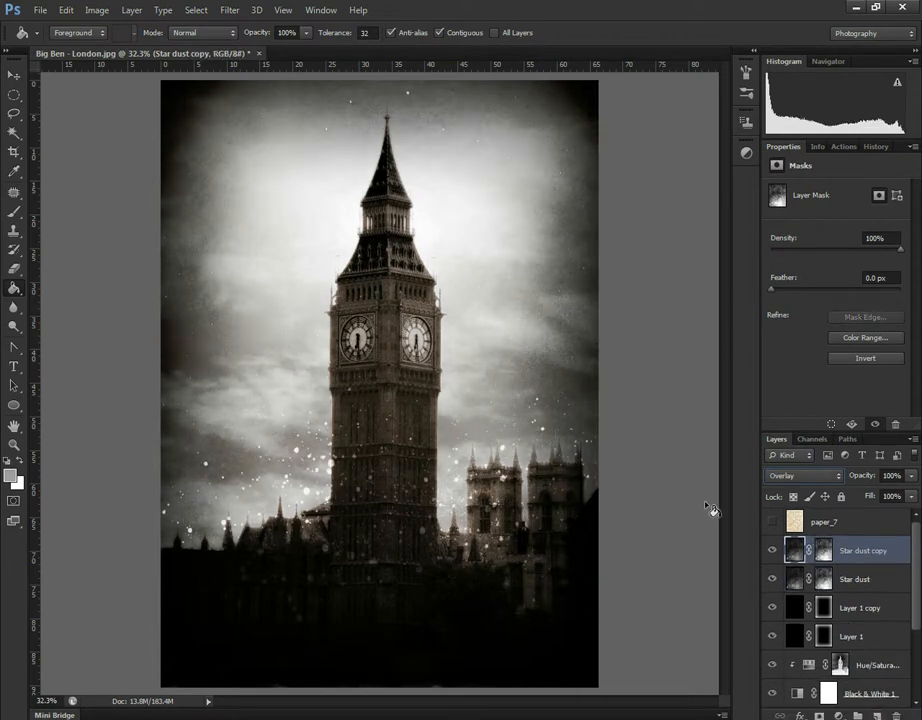
Move the paper_7 layer below the two Star dust layers and make it visible.
left_click(839, 523)
left_click_drag(794, 521, 849, 611)
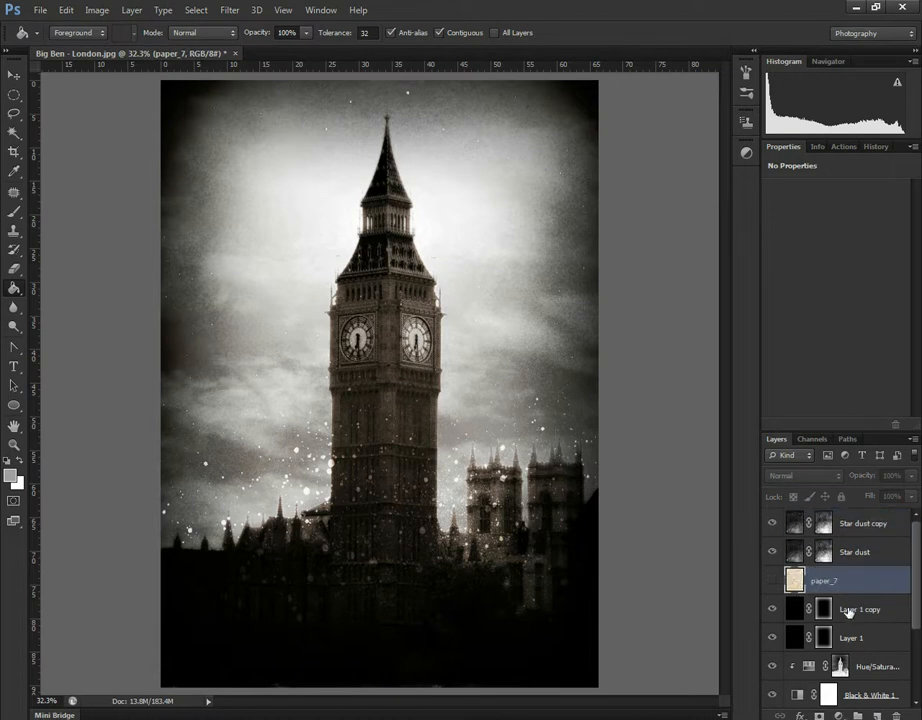
left_click(772, 581)
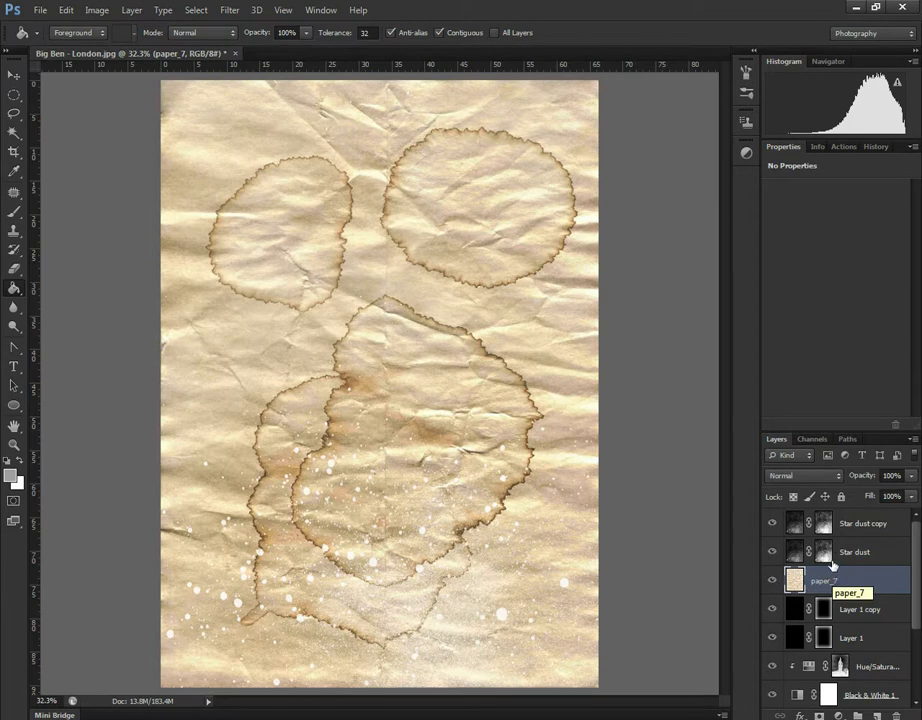
Desaturate the paper_7 layer and set its blend mode to Overlay.
left_click(97, 10)
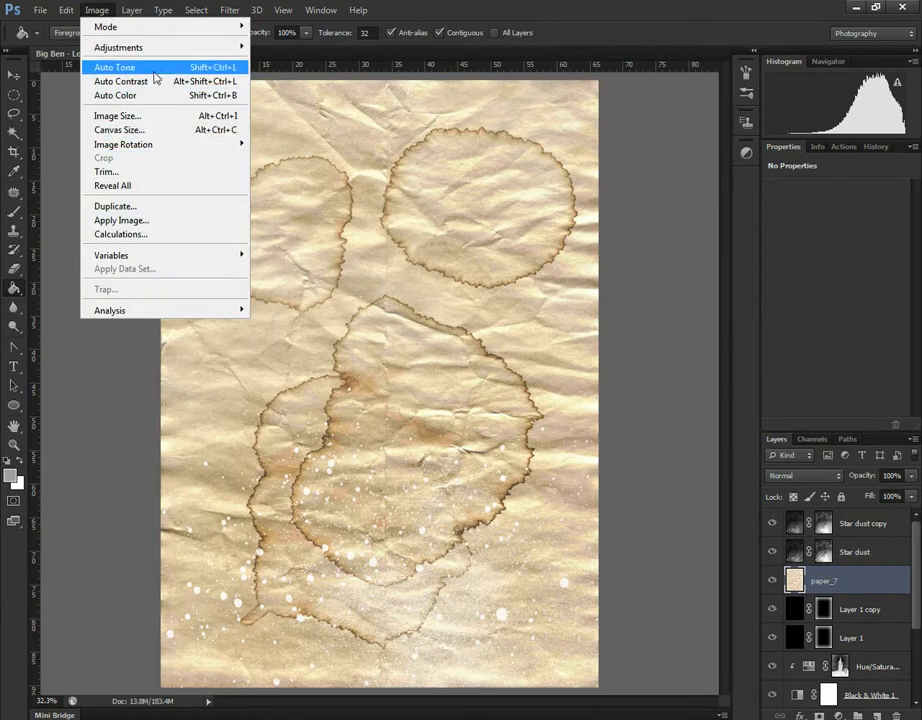
mouse_move(163, 47)
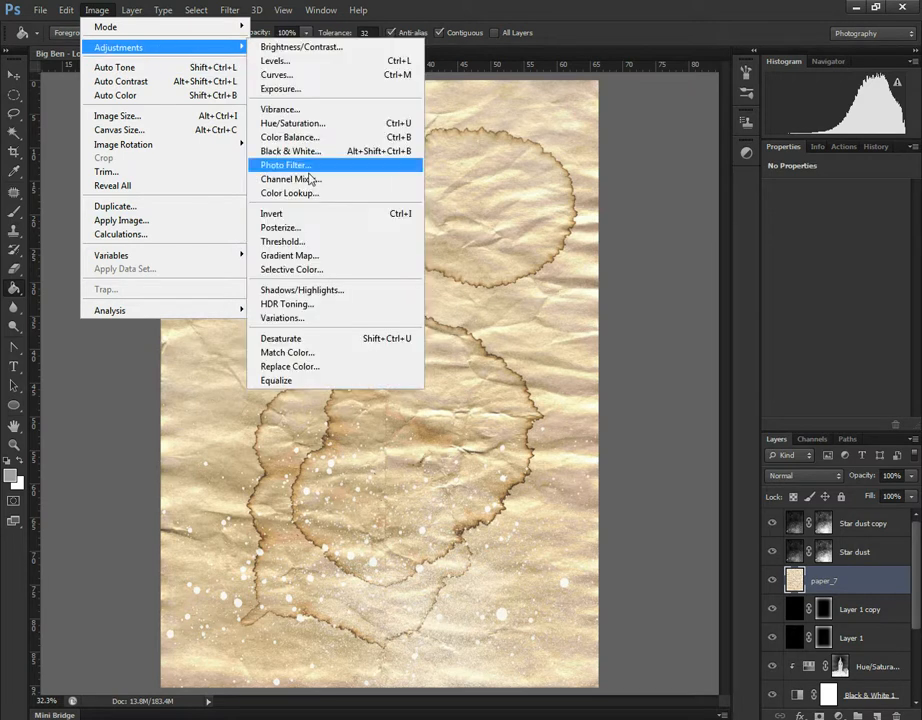
left_click(308, 338)
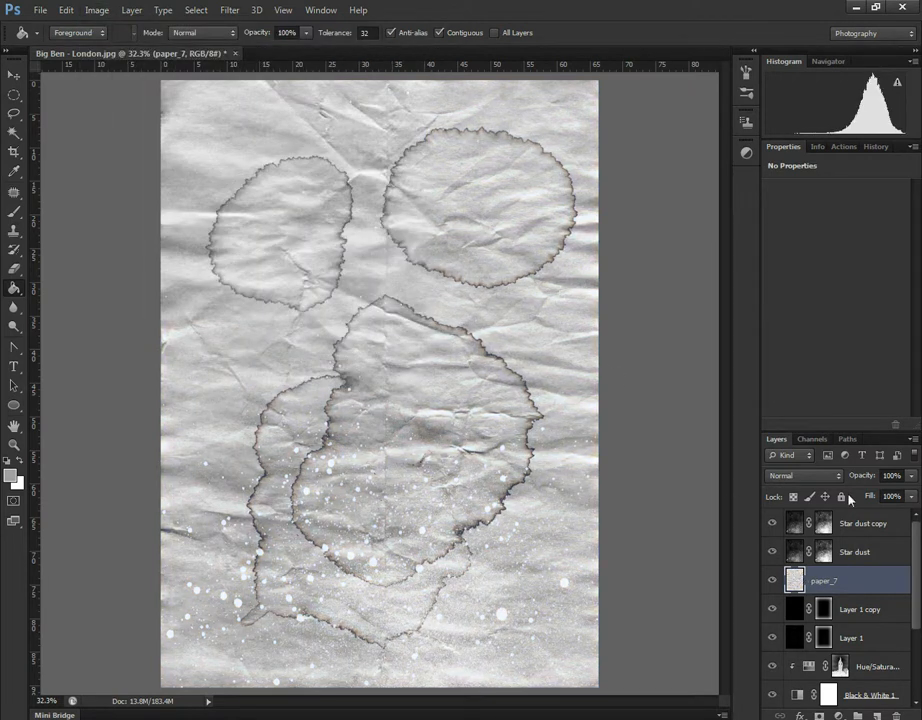
left_click(833, 477)
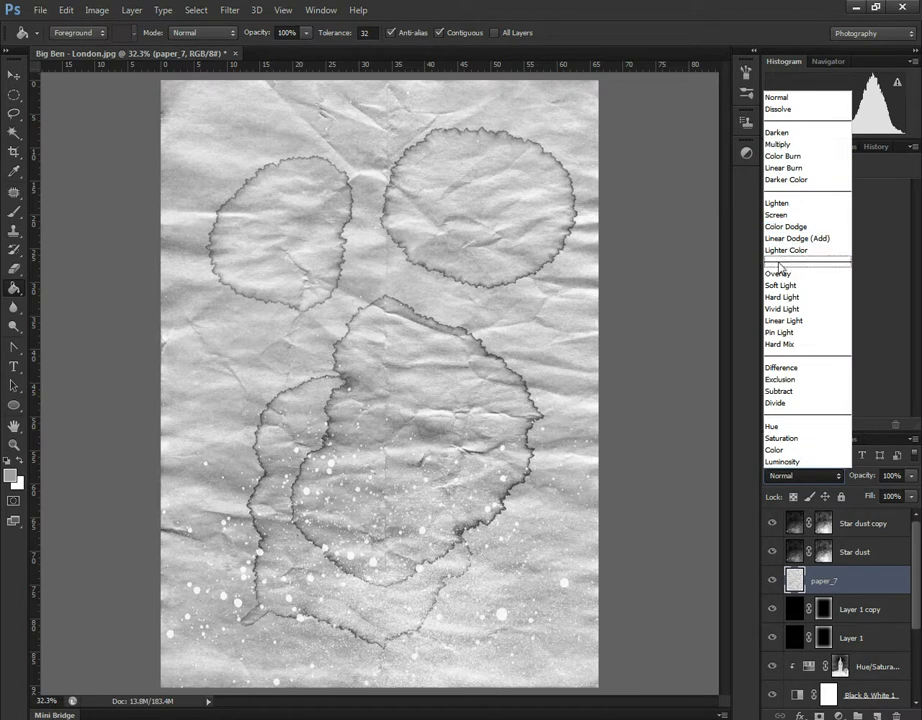
left_click(781, 279)
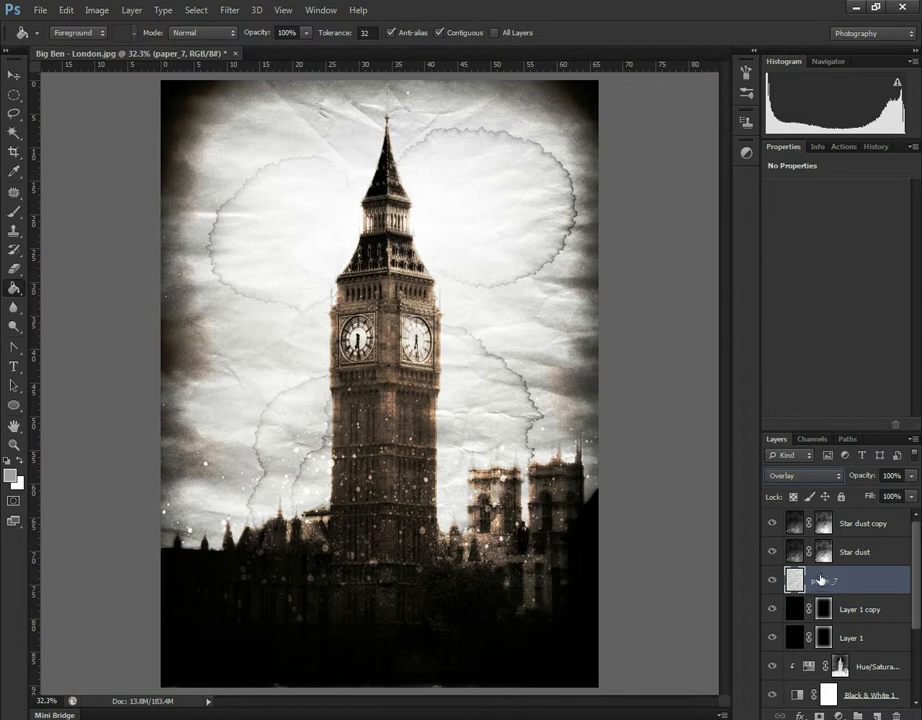
Delete the paper_7 layer.
left_click_drag(824, 583, 897, 716)
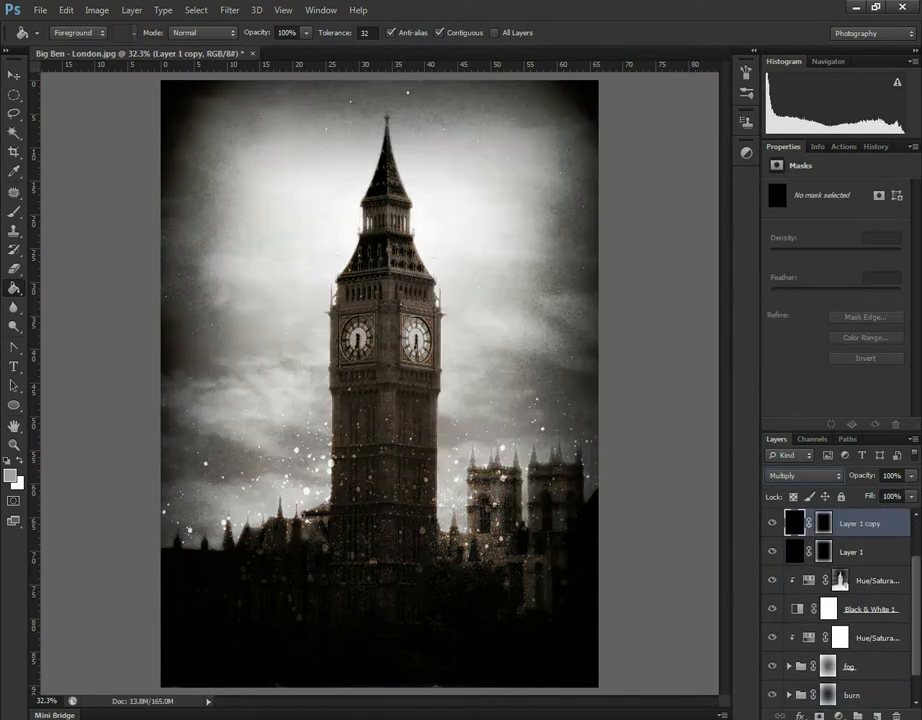
Switch to the texture folder in Windows Explorer and preview the rips, Fibre and elderlypapers images.
key("alt+Tab")
scroll(386, 432, "down", 10)
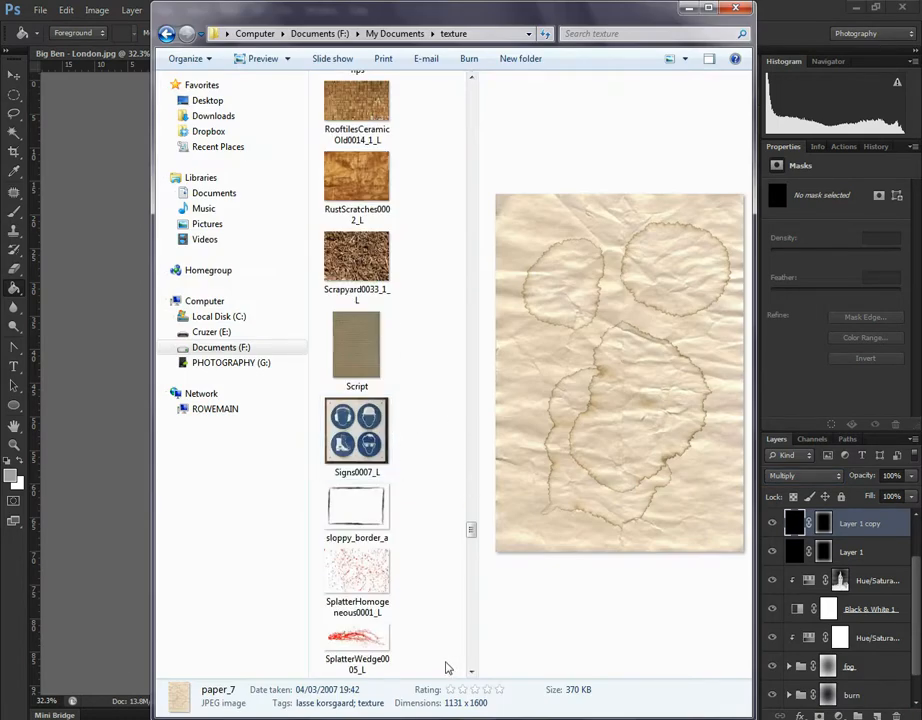
scroll(399, 160, "up", 3)
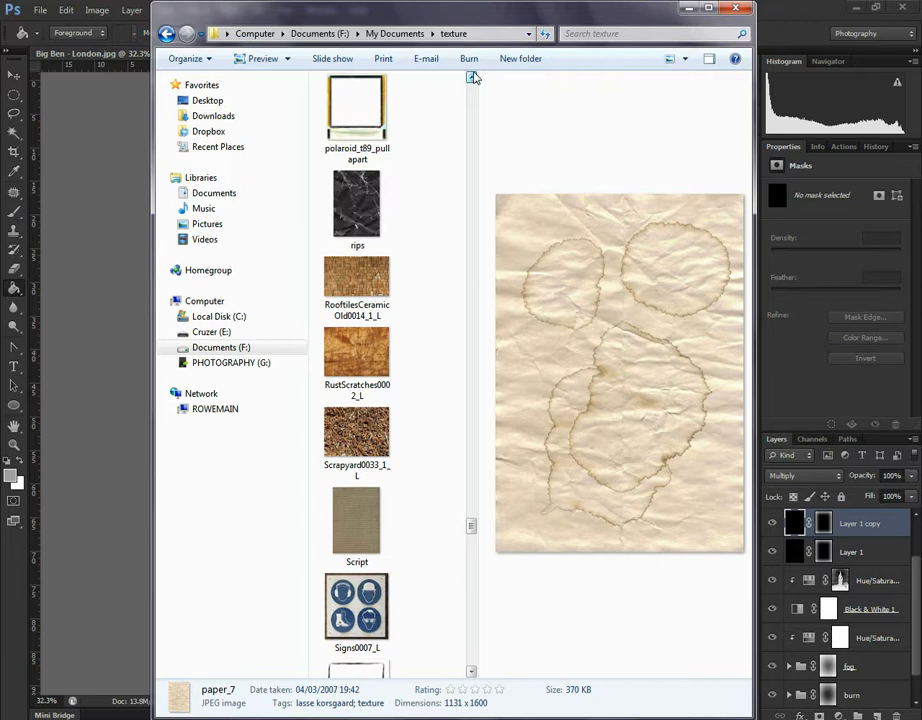
left_click(369, 200)
scroll(391, 405, "up", 15)
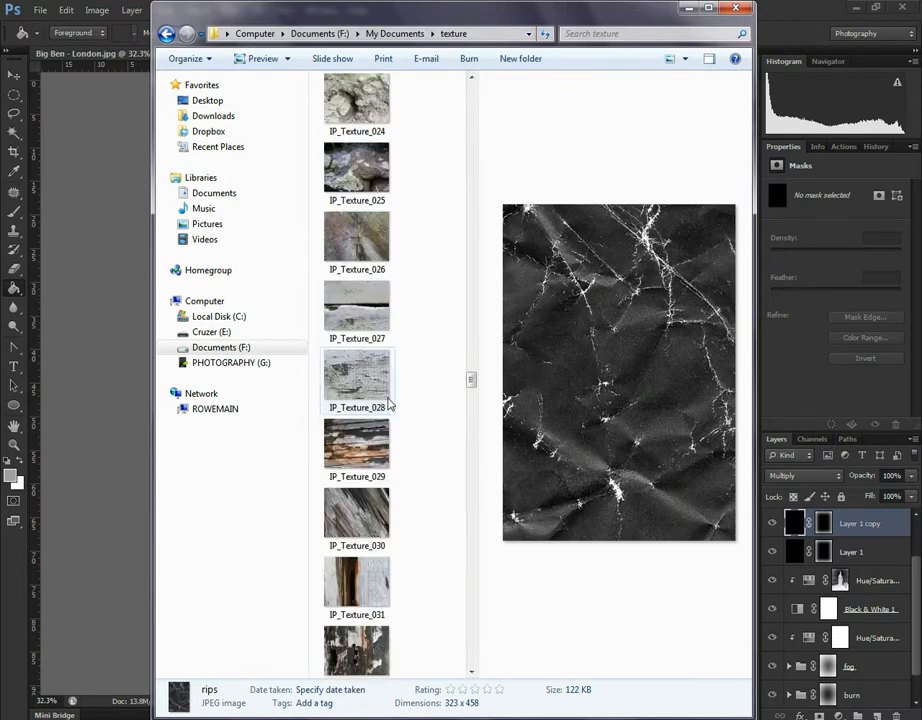
scroll(391, 405, "up", 10)
scroll(391, 405, "down", 10)
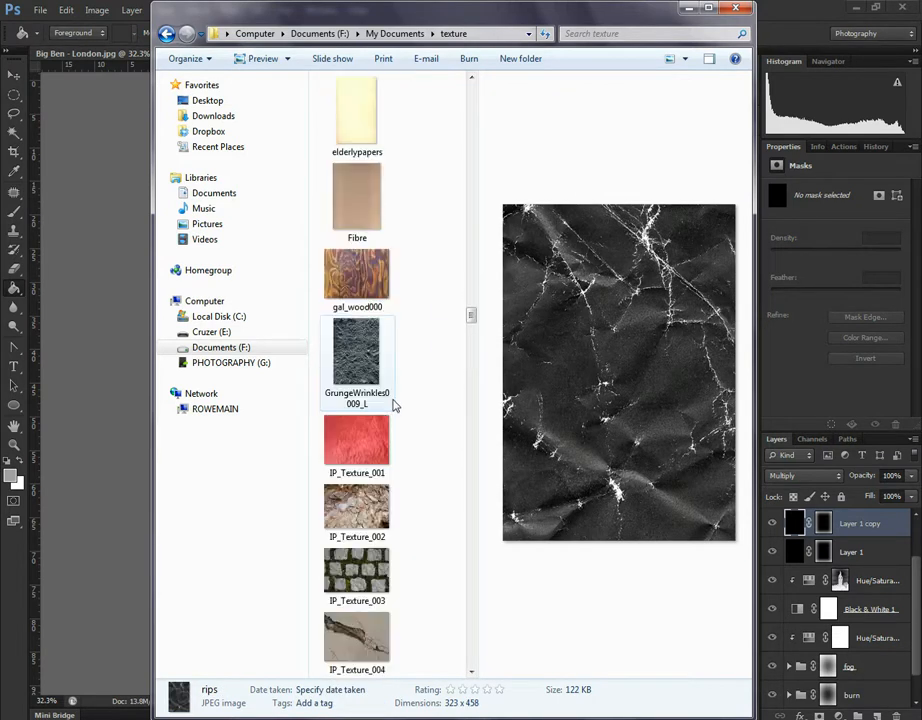
left_click(376, 198)
left_click(366, 120)
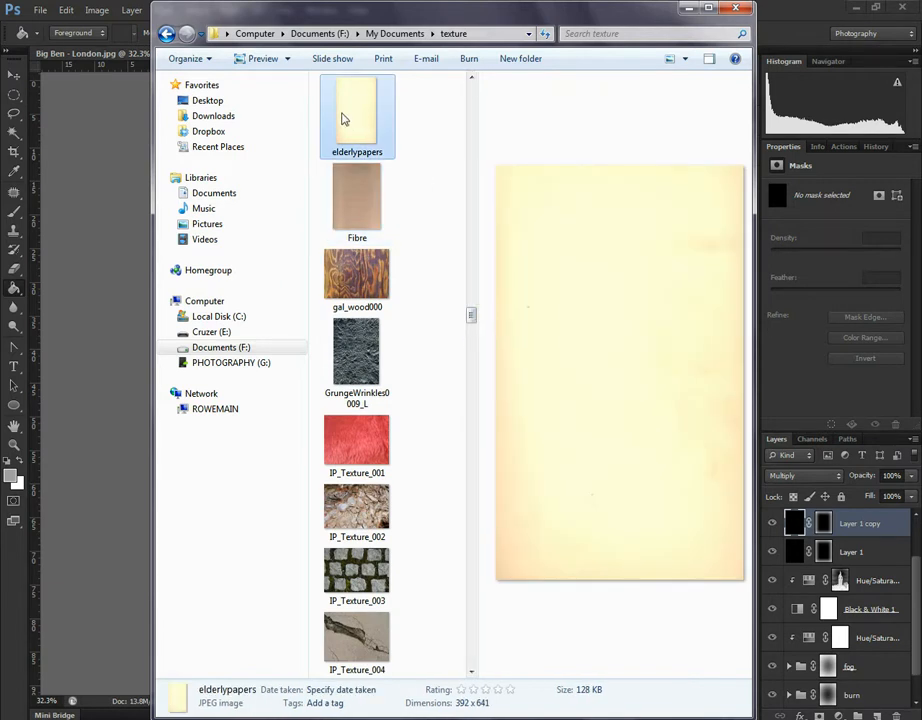
Place the elderlypapers image above Layer 1 copy in the Big Ben document, stretched to cover the whole canvas.
left_click_drag(362, 109, 97, 350)
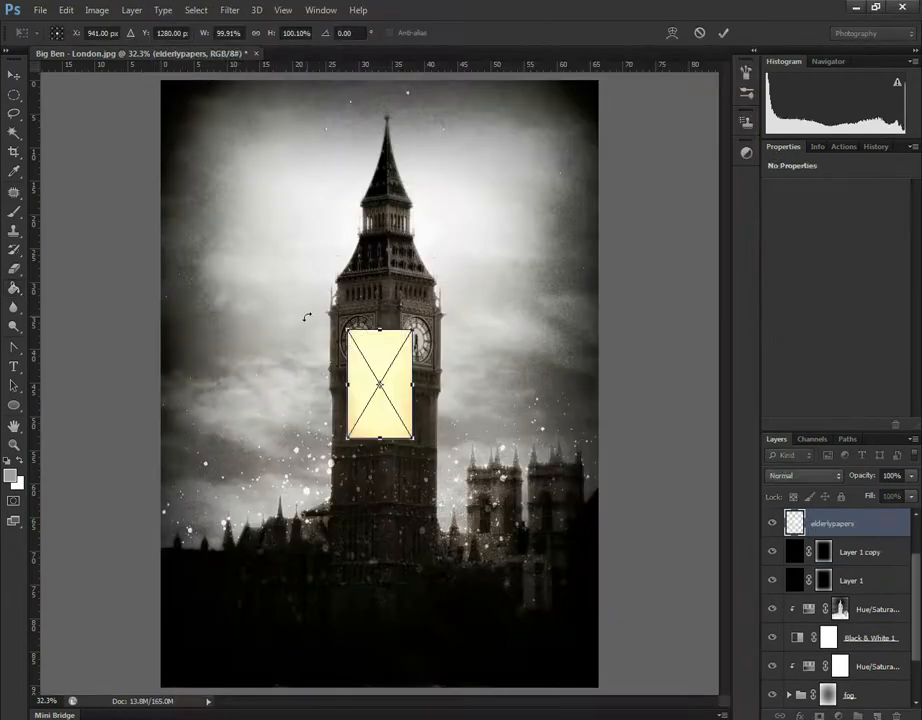
left_click_drag(347, 330, 161, 80)
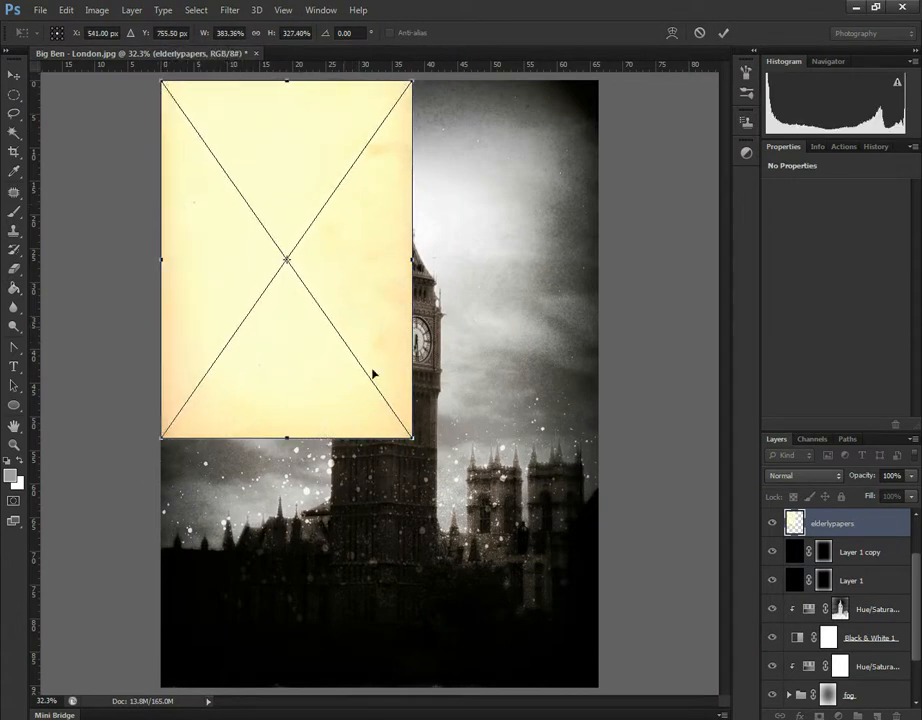
left_click_drag(412, 438, 598, 688)
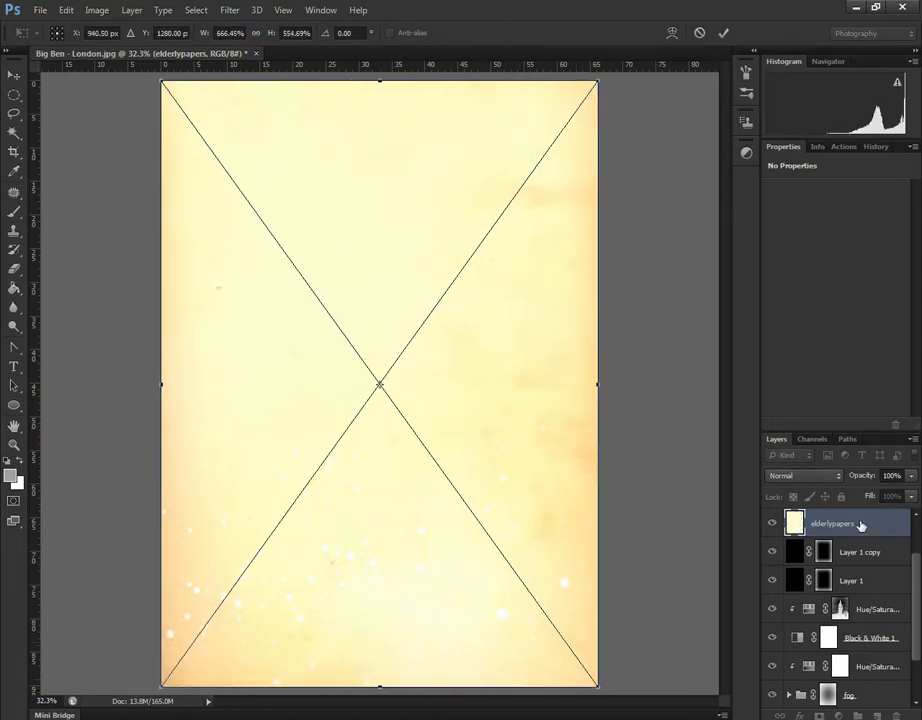
key("Return")
Set the elderlypapers layer's blend mode to Overlay and rasterize the layer.
scroll(918, 583, "up", 2)
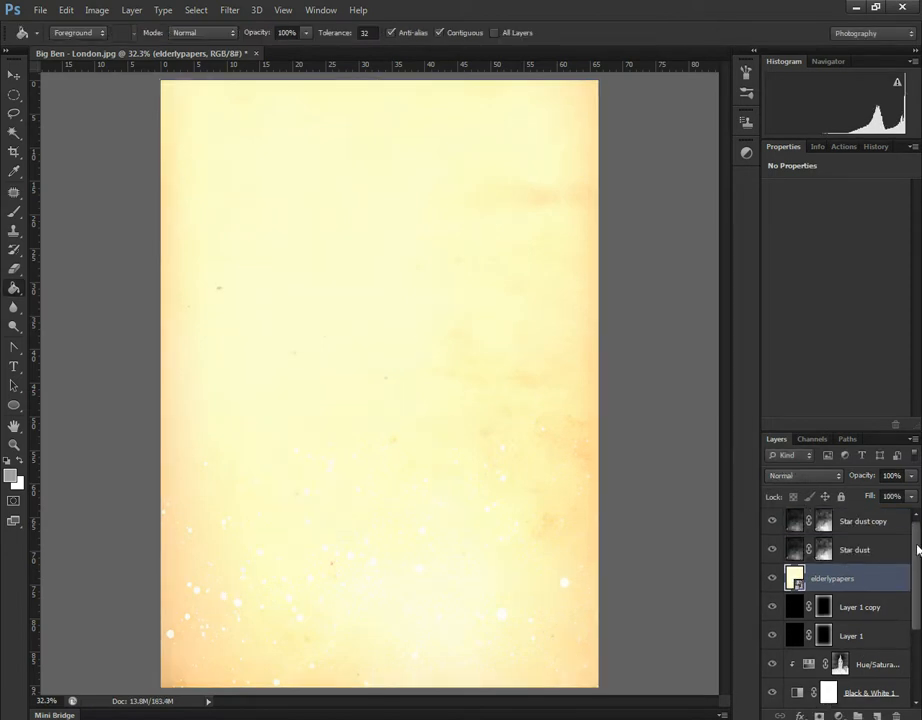
left_click(805, 475)
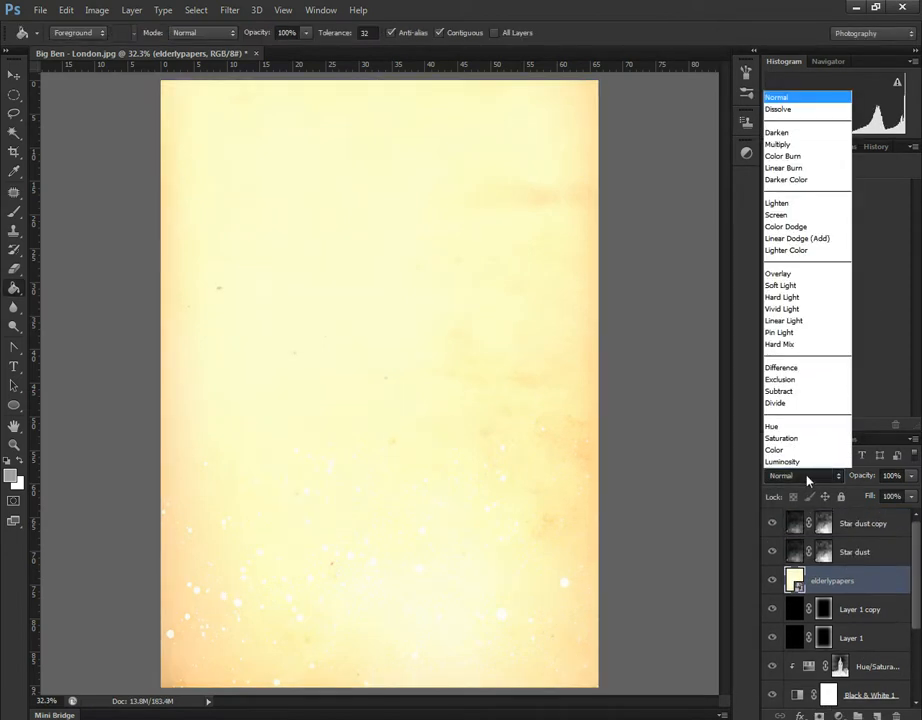
left_click(810, 273)
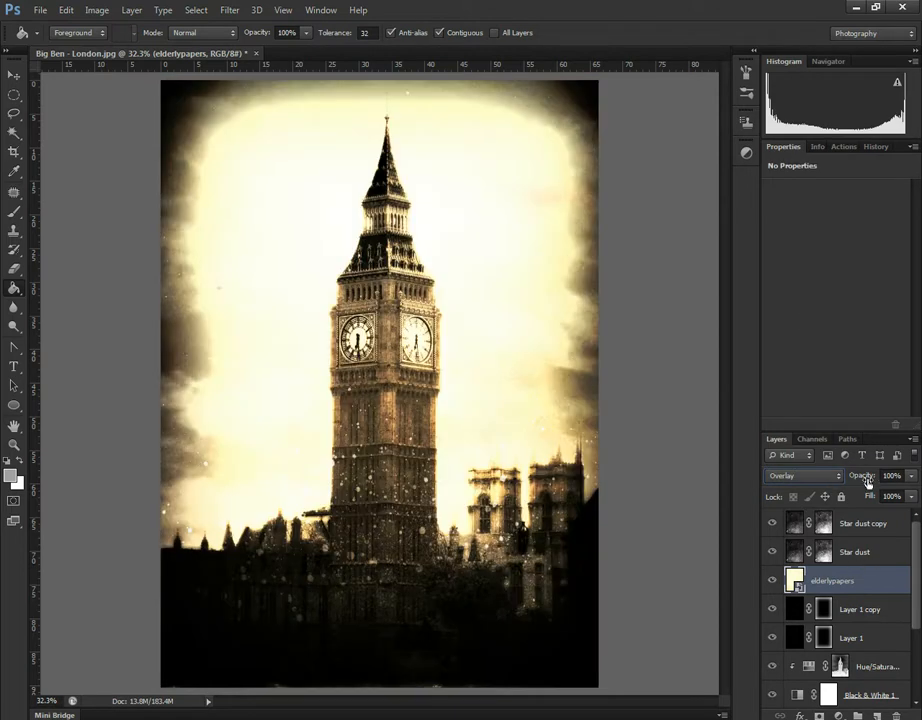
right_click(800, 582)
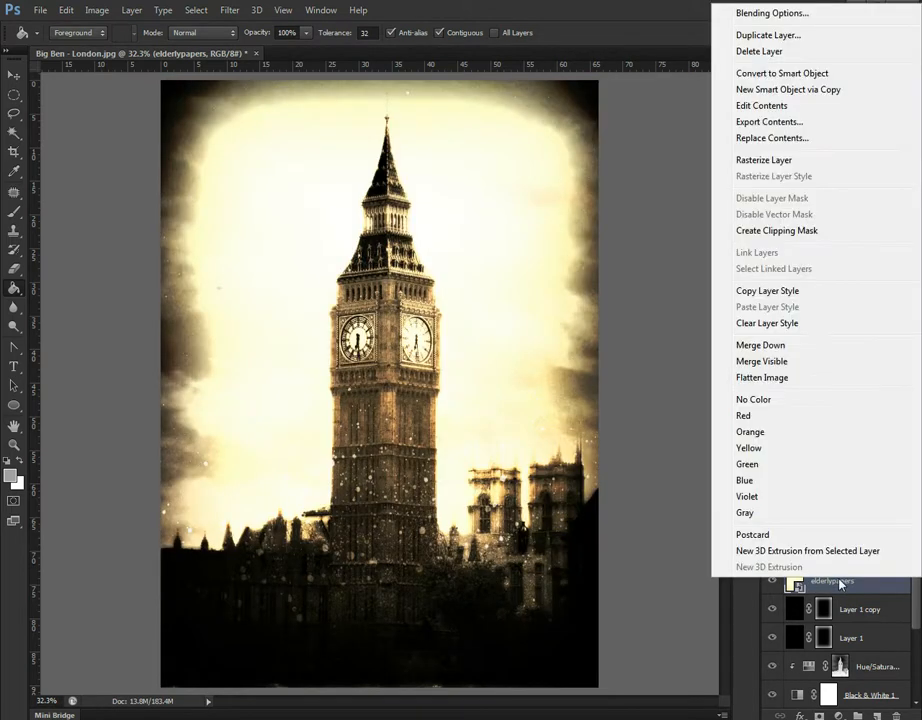
left_click(783, 162)
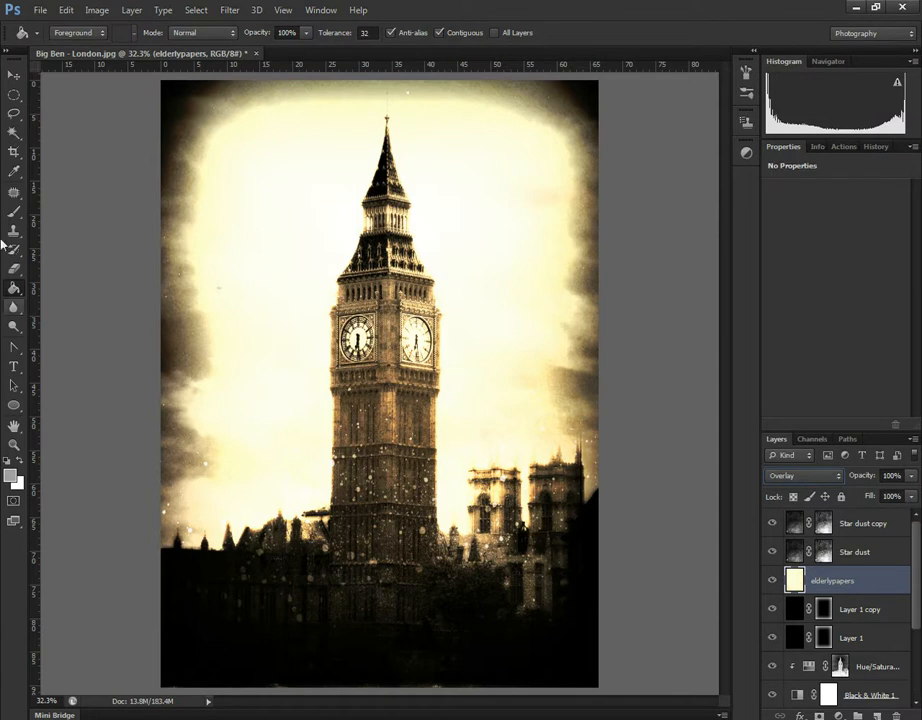
Desaturate the elderlypapers layer and lower its opacity to 7%.
left_click(13, 74)
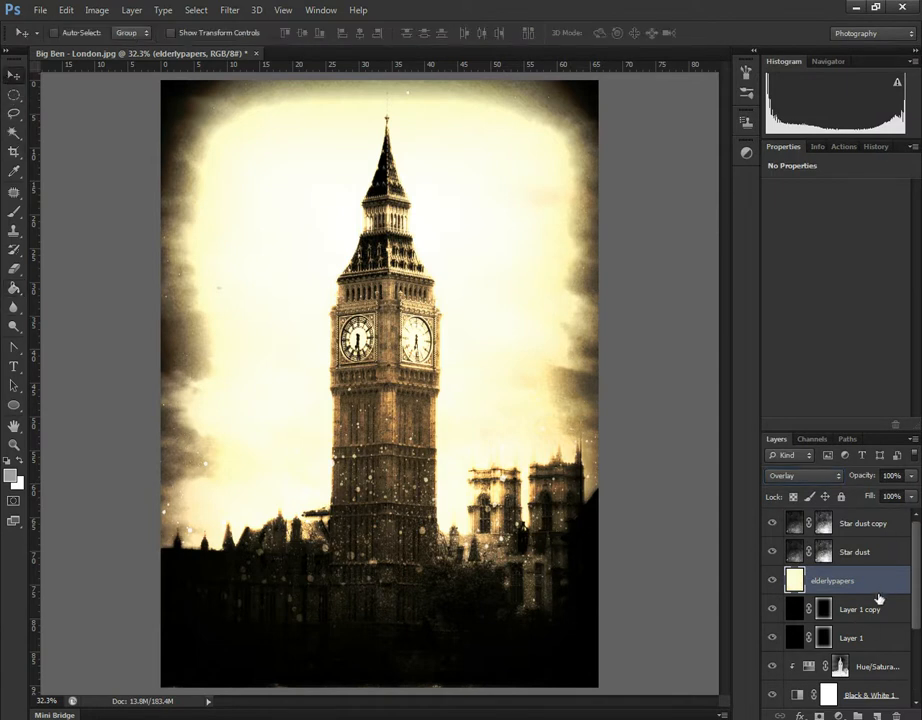
left_click(97, 10)
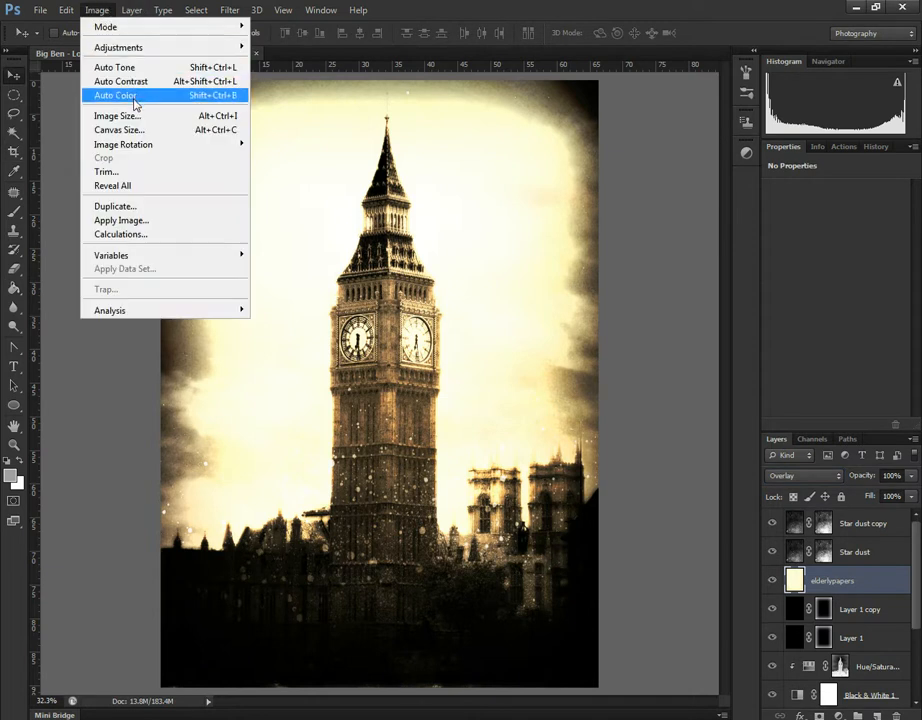
mouse_move(140, 48)
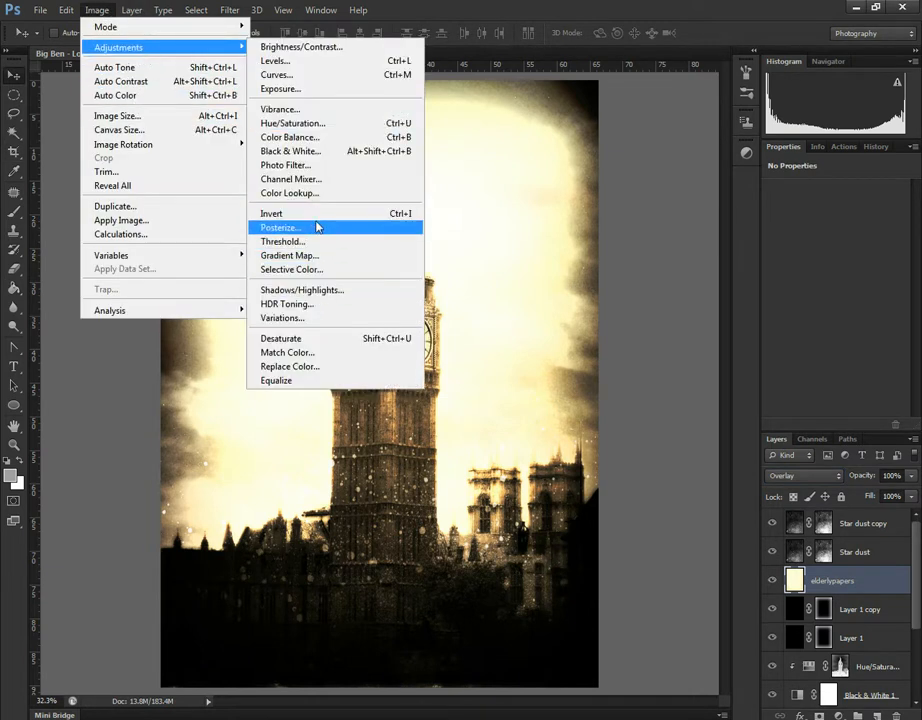
left_click(323, 339)
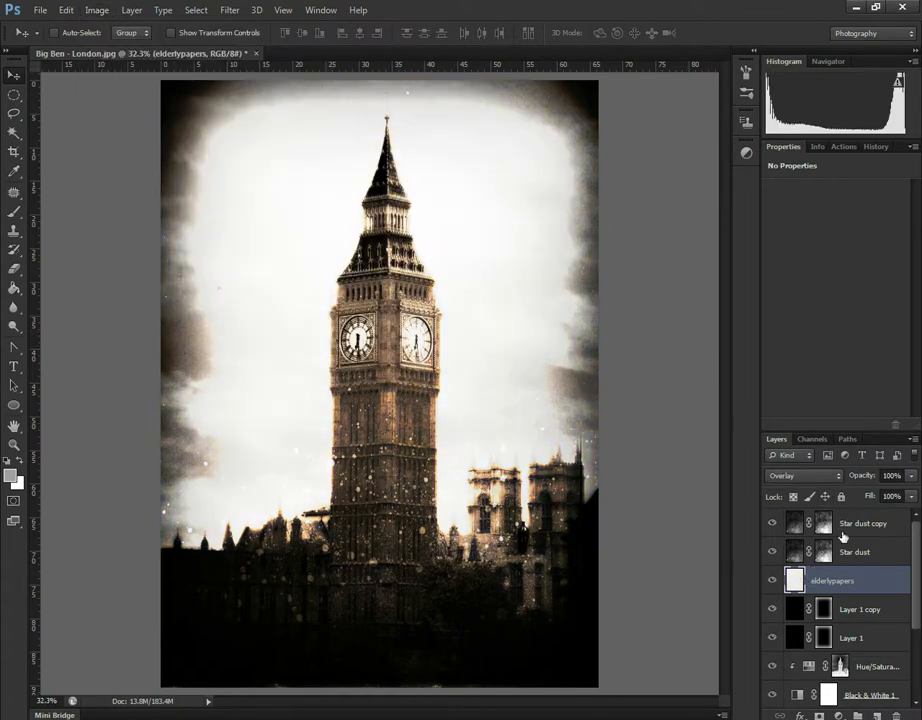
left_click(913, 481)
left_click_drag(912, 498, 844, 509)
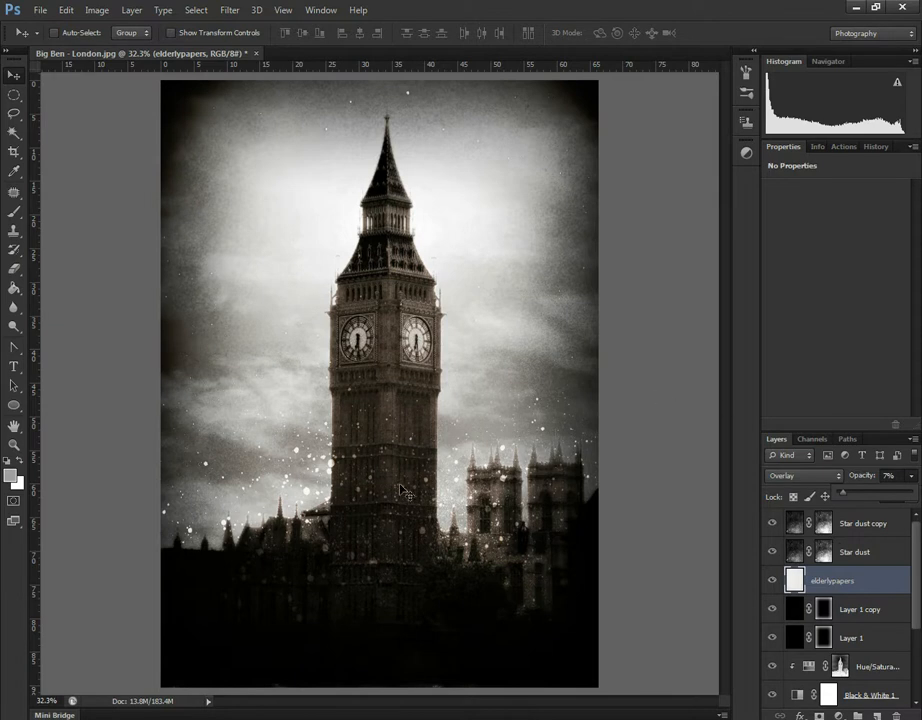
Create a layer group above the Star dust layers and name it textures.
left_click(775, 525)
left_click(775, 525)
left_click(845, 523)
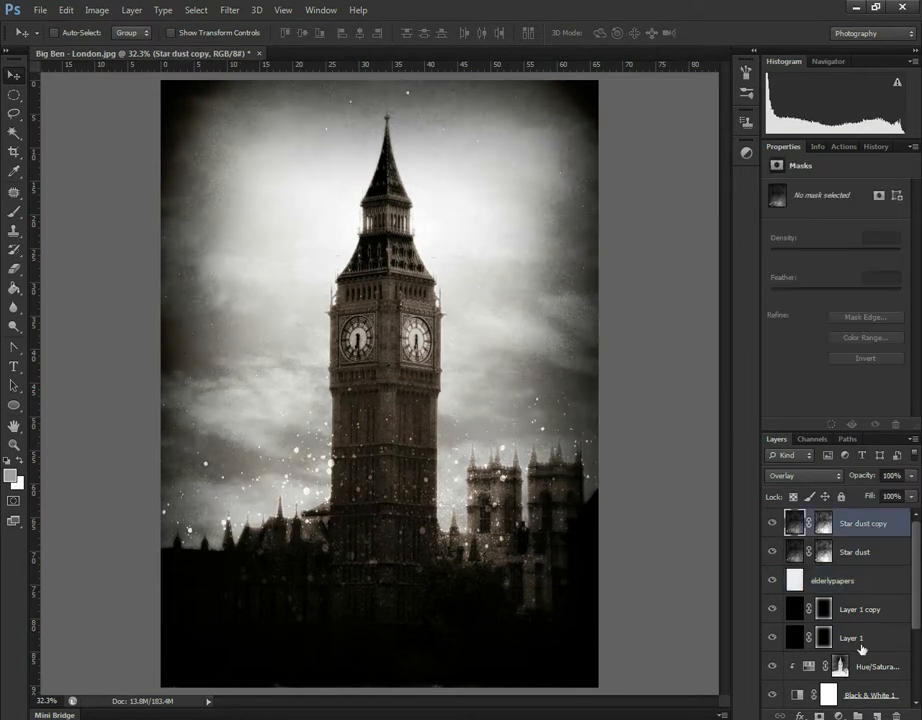
left_click(845, 552, "shift")
key("ctrl+g")
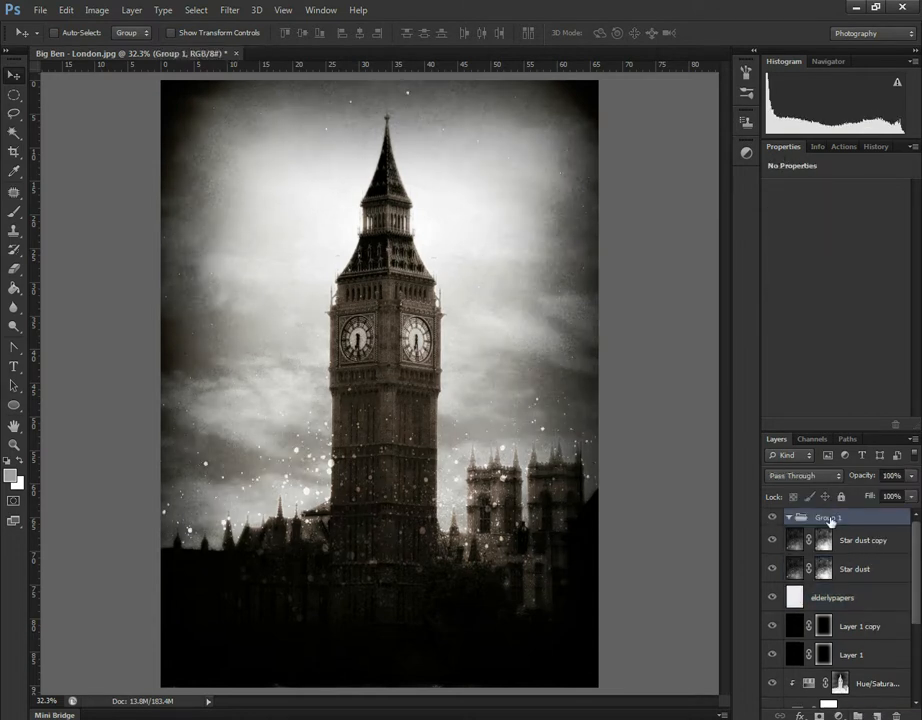
double_click(829, 520)
type("te")
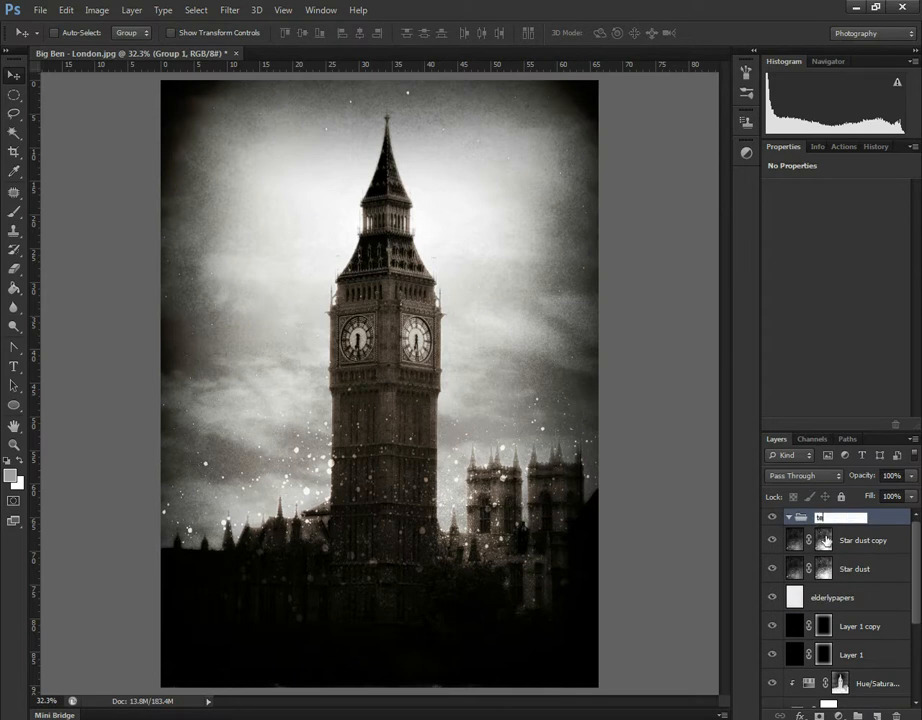
type("xtures")
Move the Star dust copy, Star dust and elderlypapers layers into the textures group and collapse it.
left_click(875, 540)
left_click(858, 600, "shift")
left_click_drag(848, 540, 810, 530)
left_click(789, 517)
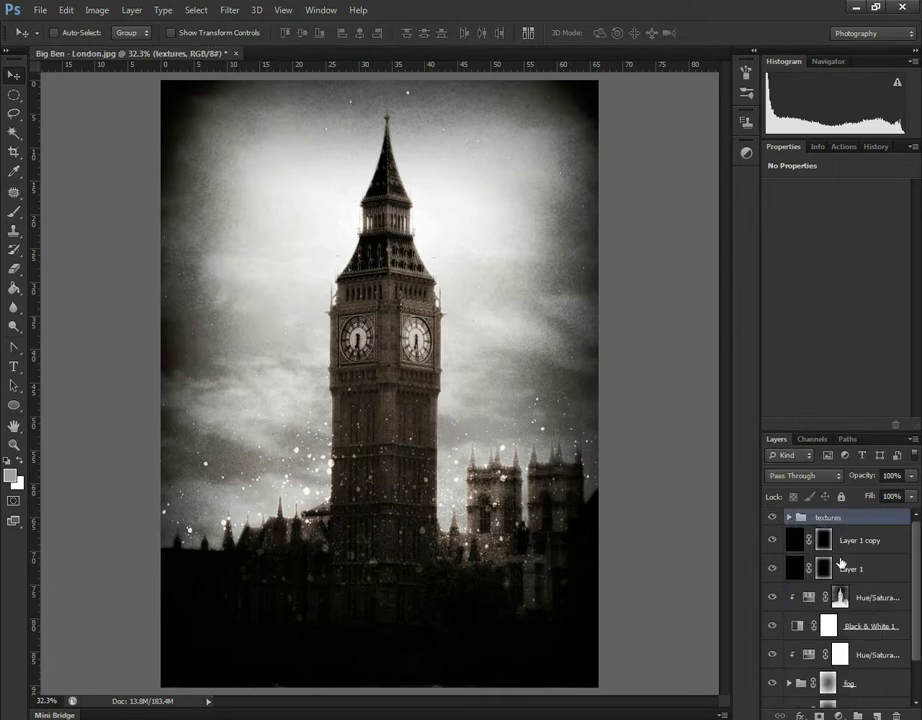
Create a layer group above Layer 1 copy and name it Vignette.
left_click(882, 540)
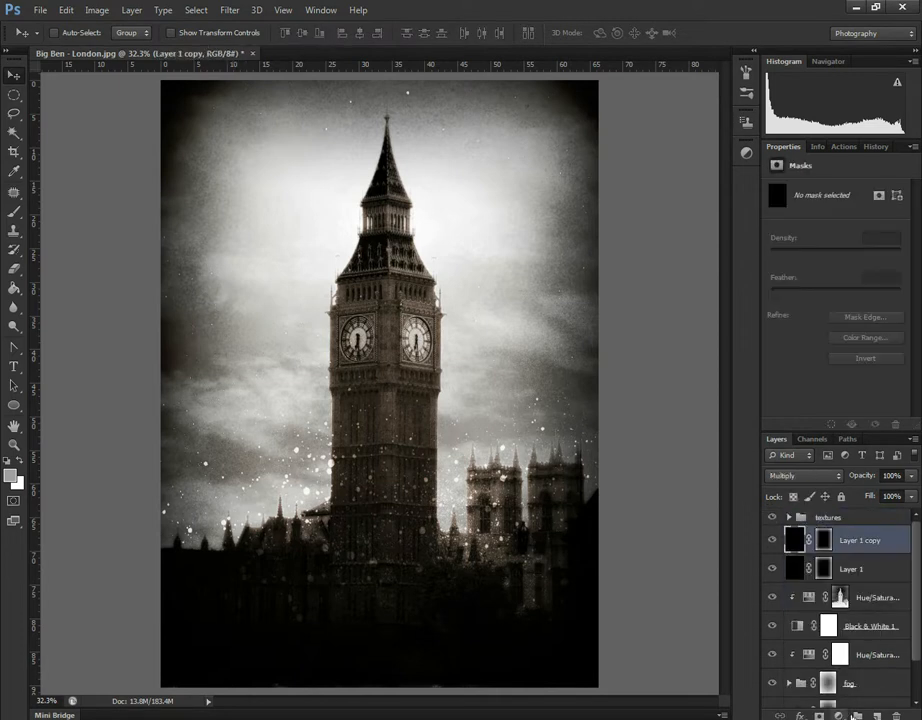
left_click(857, 716)
double_click(846, 533)
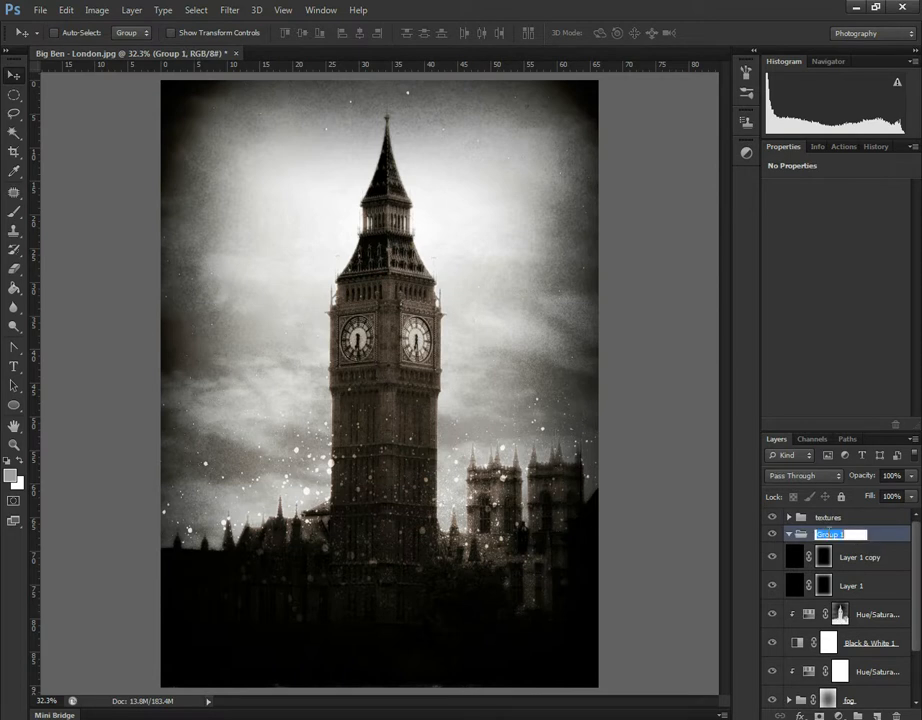
type("Vignette")
Move Layer 1 copy and Layer 1 into the Vignette group and collapse it.
left_click(855, 555)
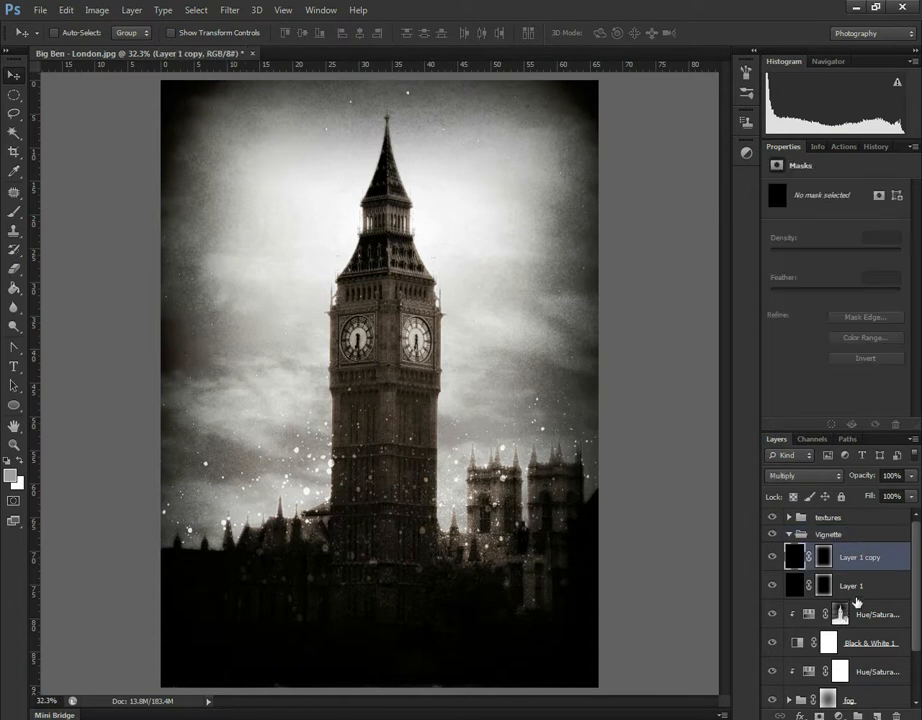
left_click(850, 586, "shift")
left_click_drag(858, 562, 853, 536)
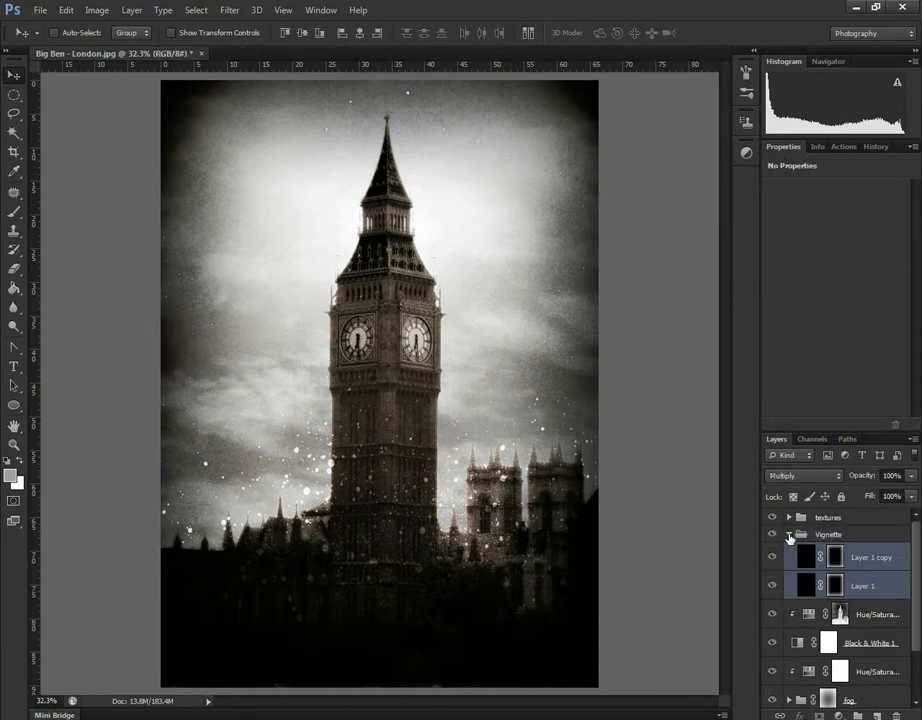
left_click(788, 534)
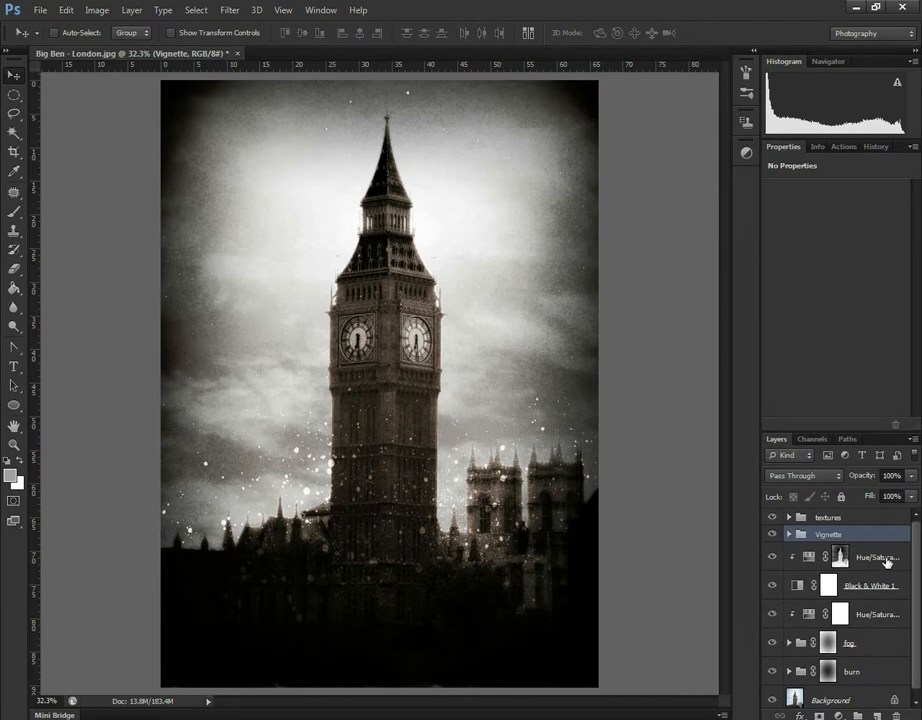
Create a group below Vignette, move the upper Hue/Saturation and Black & White 1 layers into it, and collapse it.
left_click(886, 558)
key("ctrl+g")
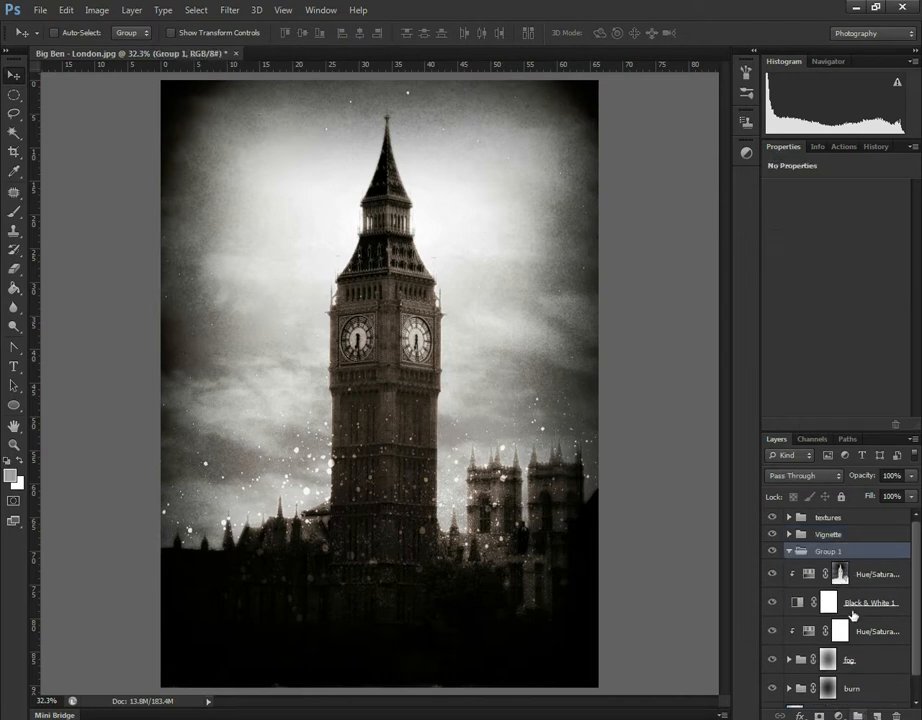
left_click(860, 574)
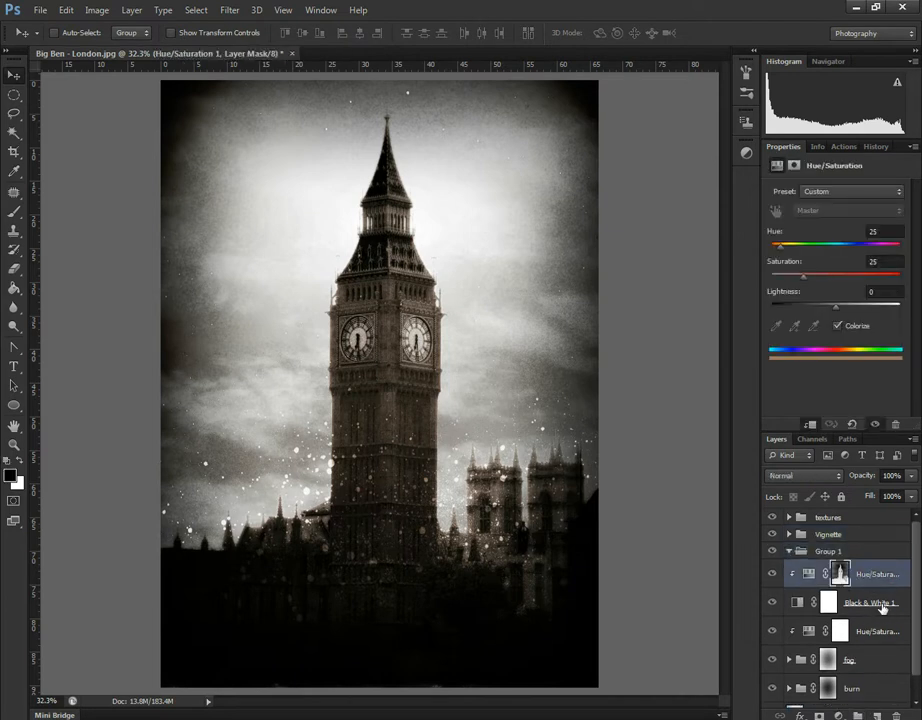
left_click(883, 609, "shift")
left_click_drag(864, 574, 828, 557)
left_click(789, 551)
Rename the new group holding the Hue/Saturation and Black & White layers as Tone.
double_click(827, 552)
type("Tone")
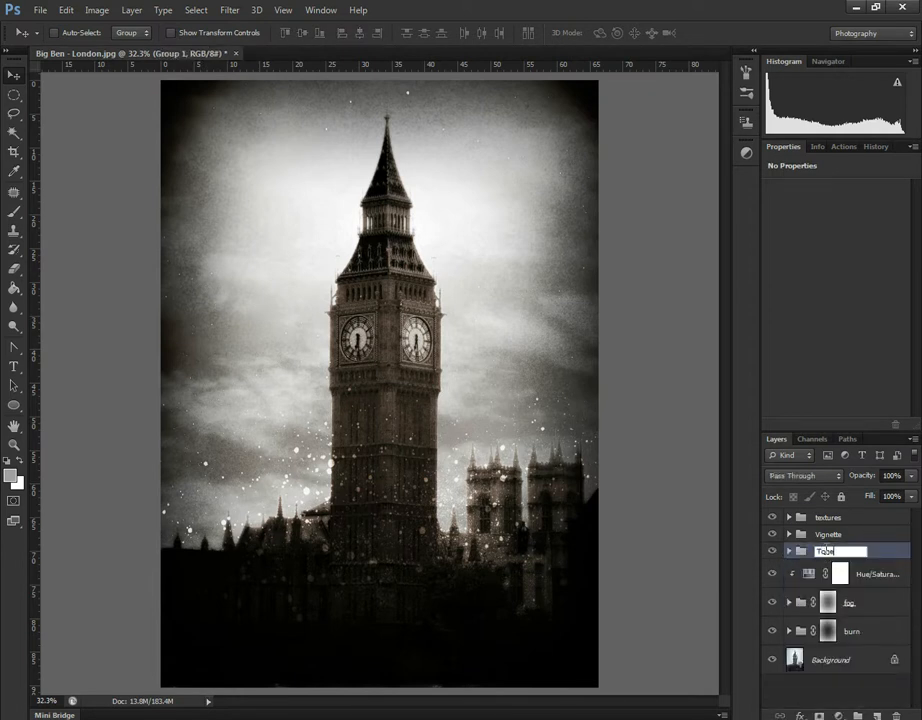
key("Return")
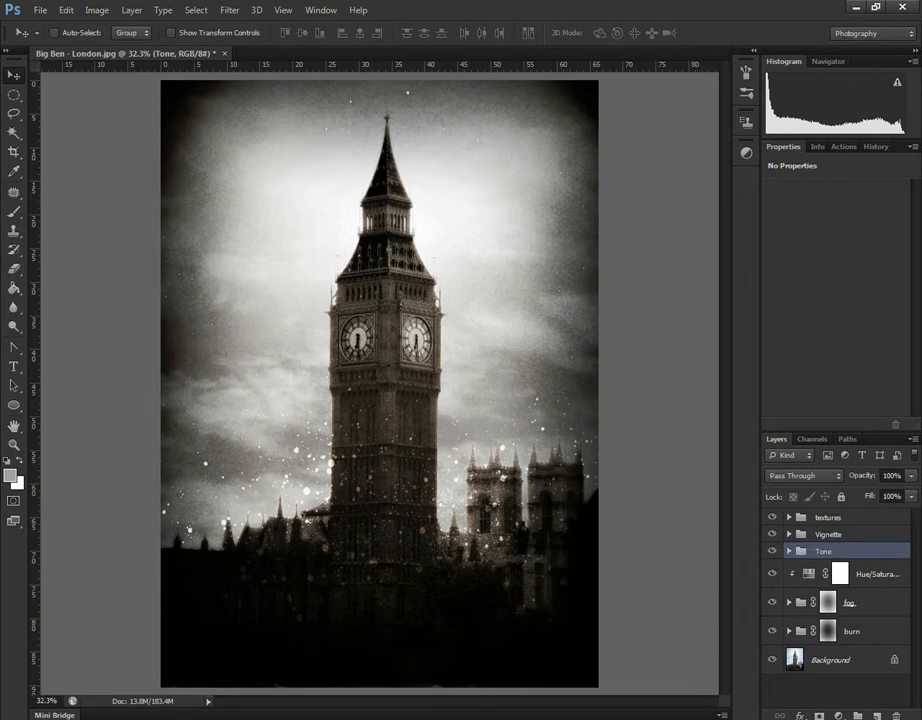
left_click(838, 716)
left_click(834, 541)
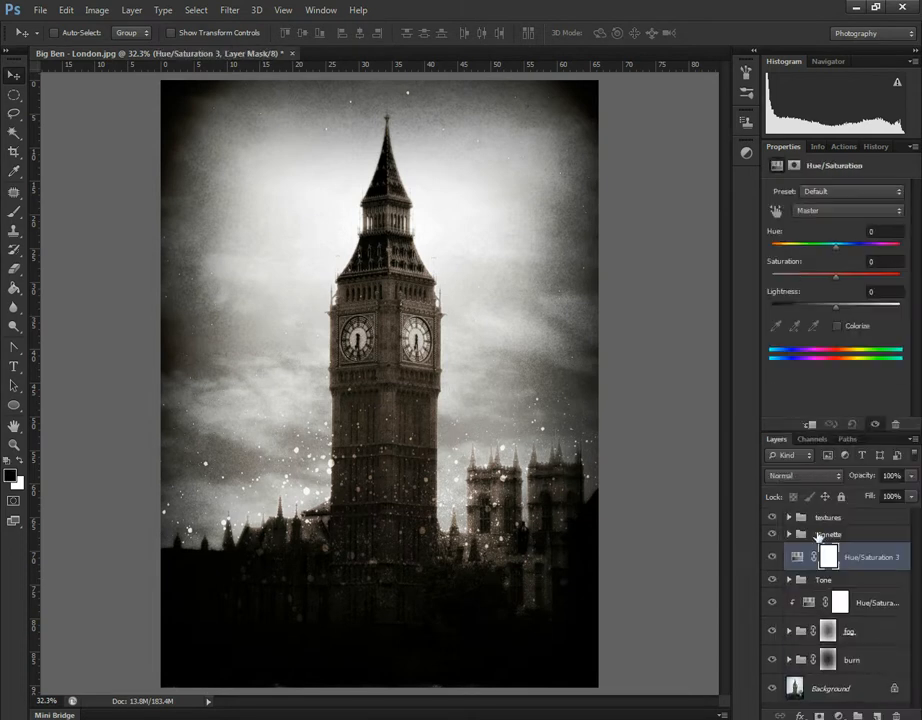
left_click_drag(837, 284, 880, 282)
left_click_drag(868, 562, 895, 716)
Add a Vibrance adjustment layer above the Tone group with Vibrance +82 and Saturation +43.
left_click(838, 715)
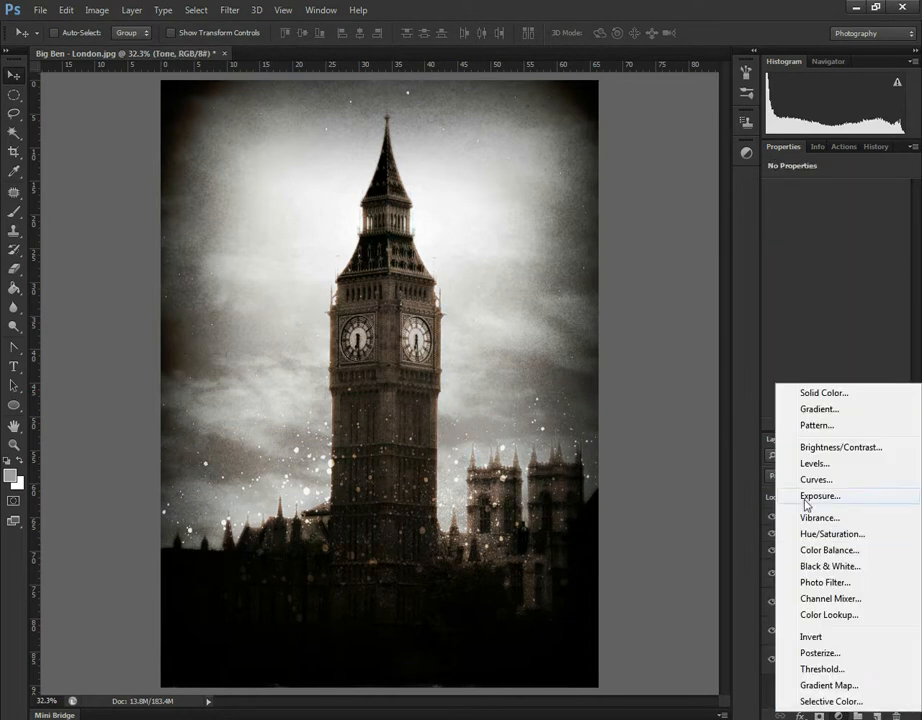
left_click(838, 518)
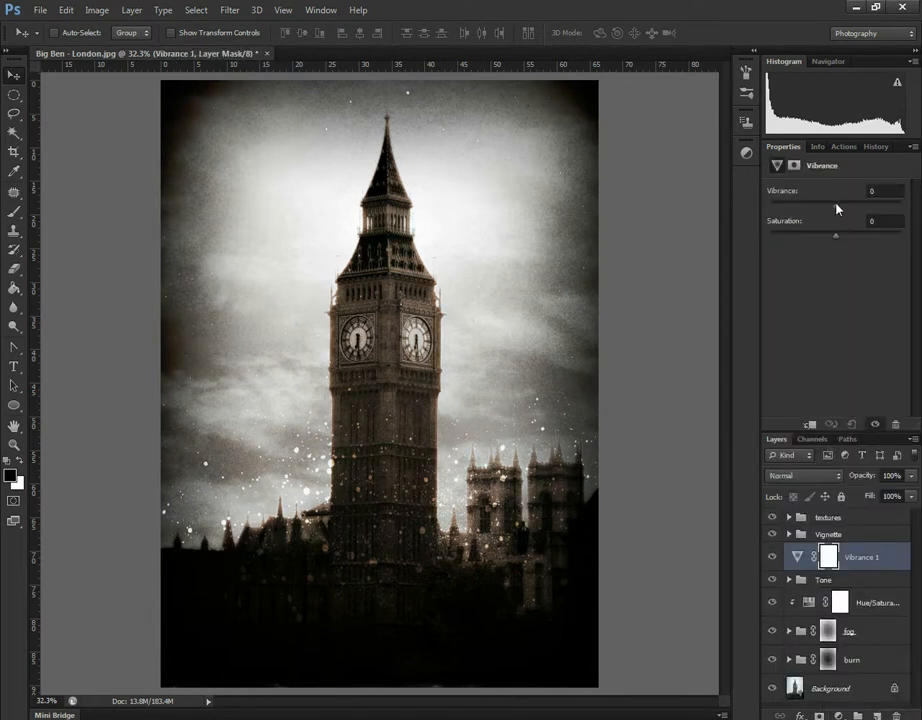
left_click_drag(857, 208, 889, 204)
left_click_drag(838, 234, 865, 241)
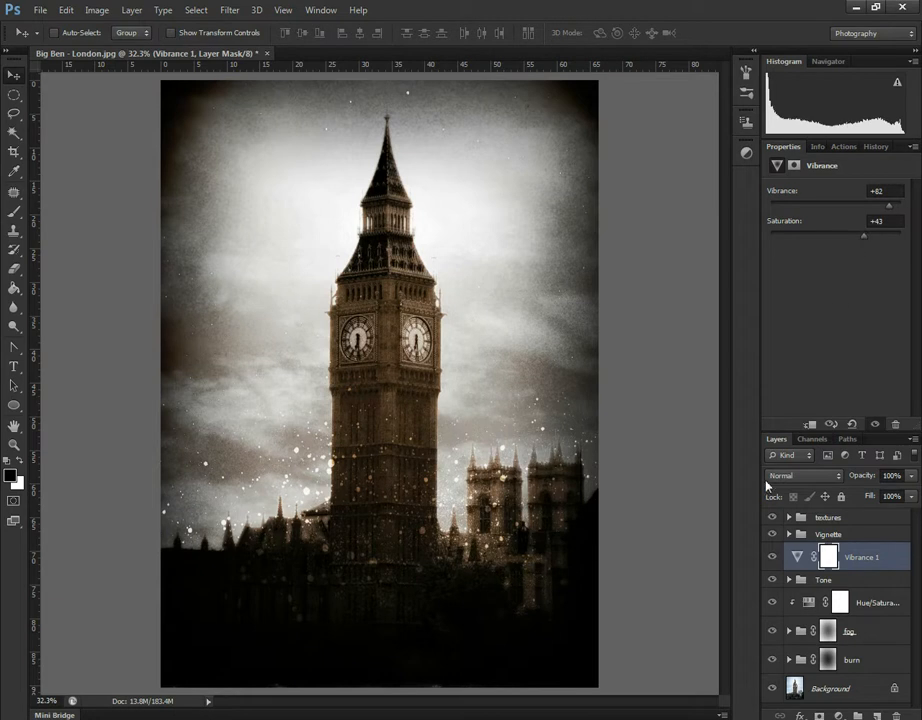